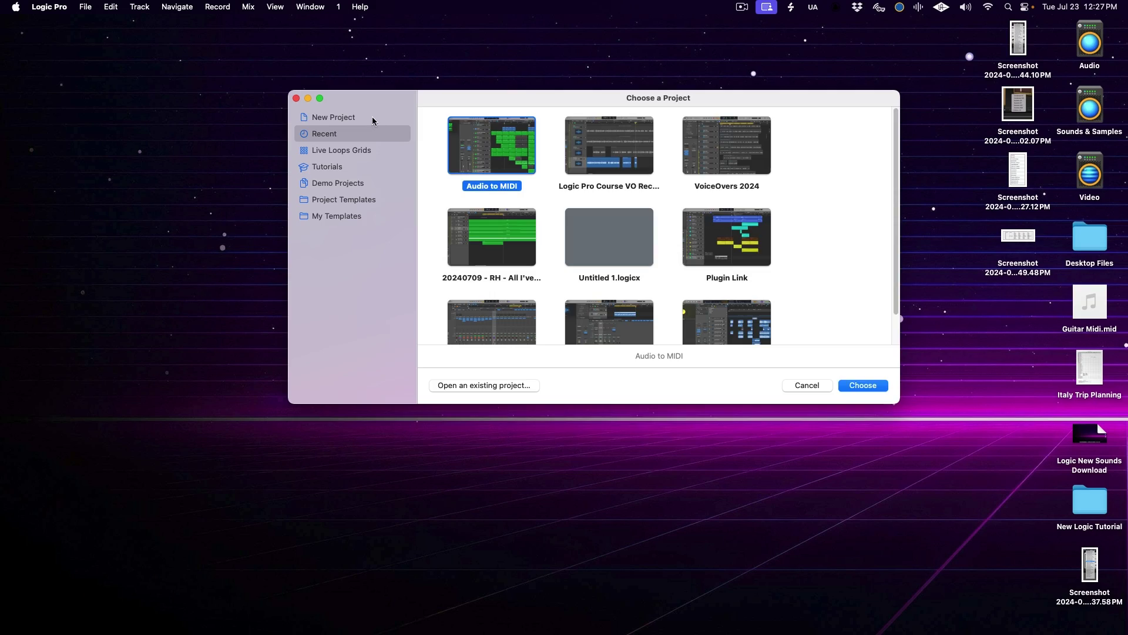
# - Create a new empty project with a tapped tempo of 76 BPM
pyautogui.click(373, 121)
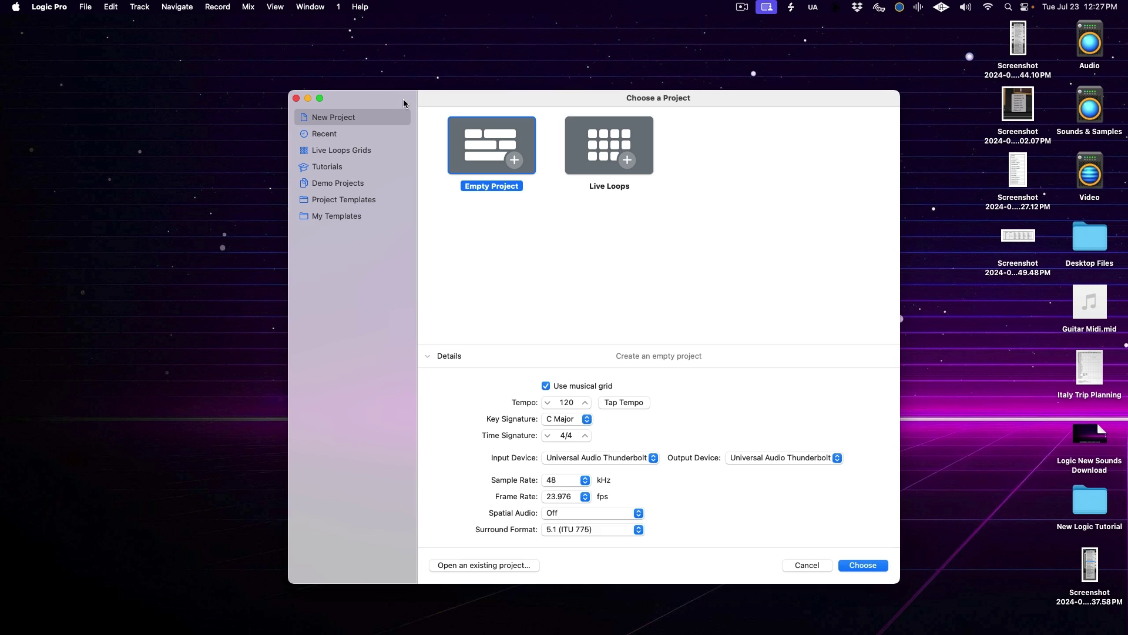
pyautogui.moveTo(403, 99); pyautogui.dragTo(400, 85)
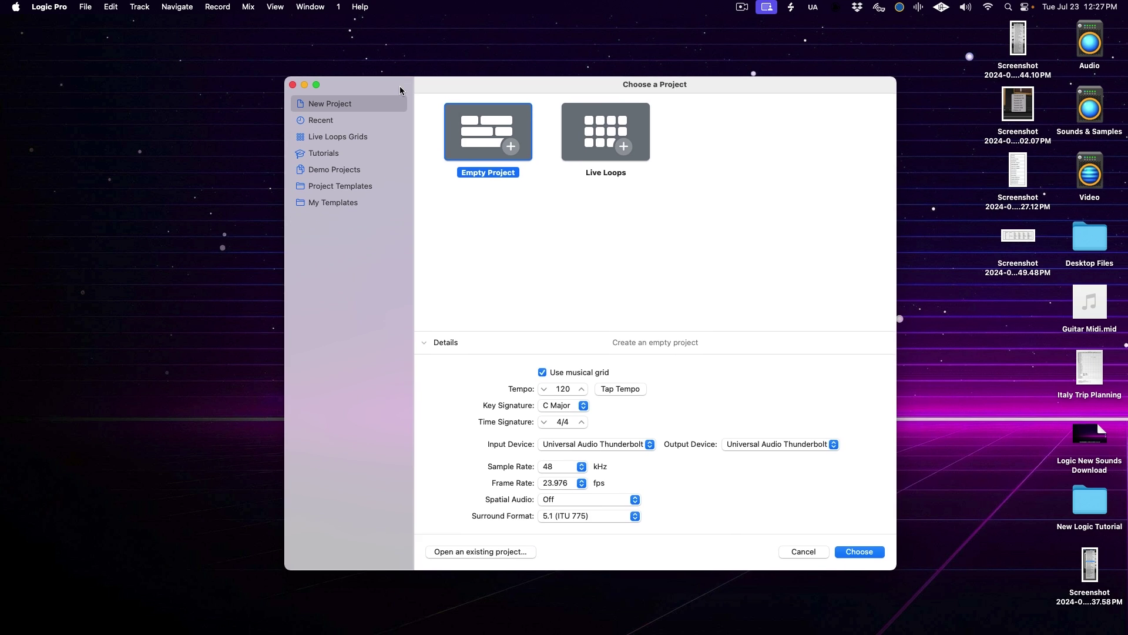
pyautogui.click(626, 390)
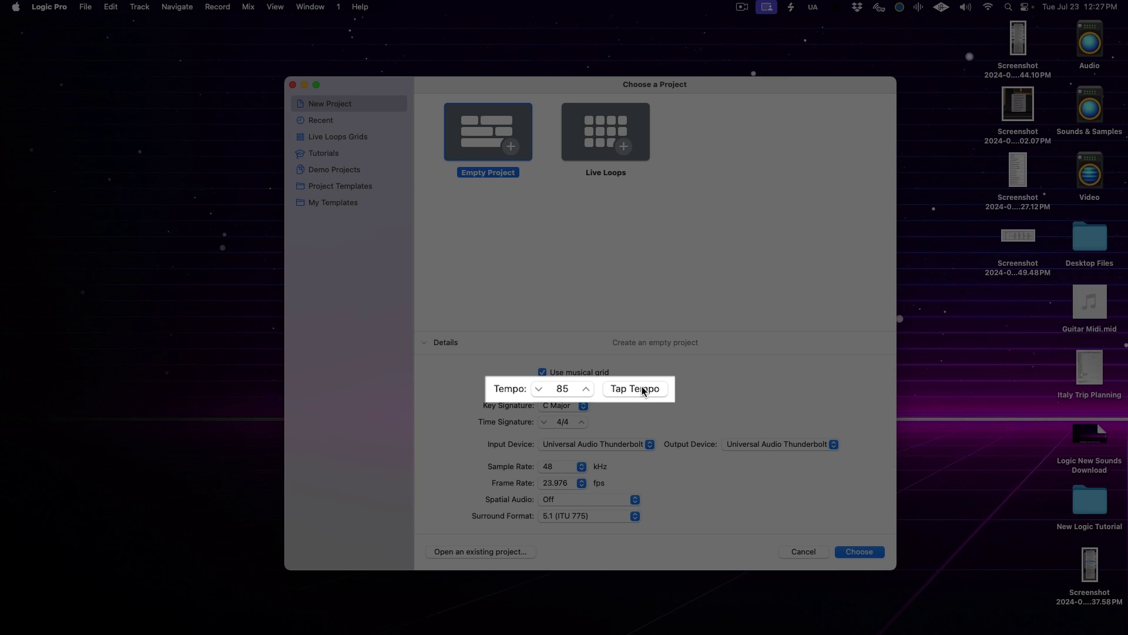
pyautogui.click(627, 390)
pyautogui.click(626, 390)
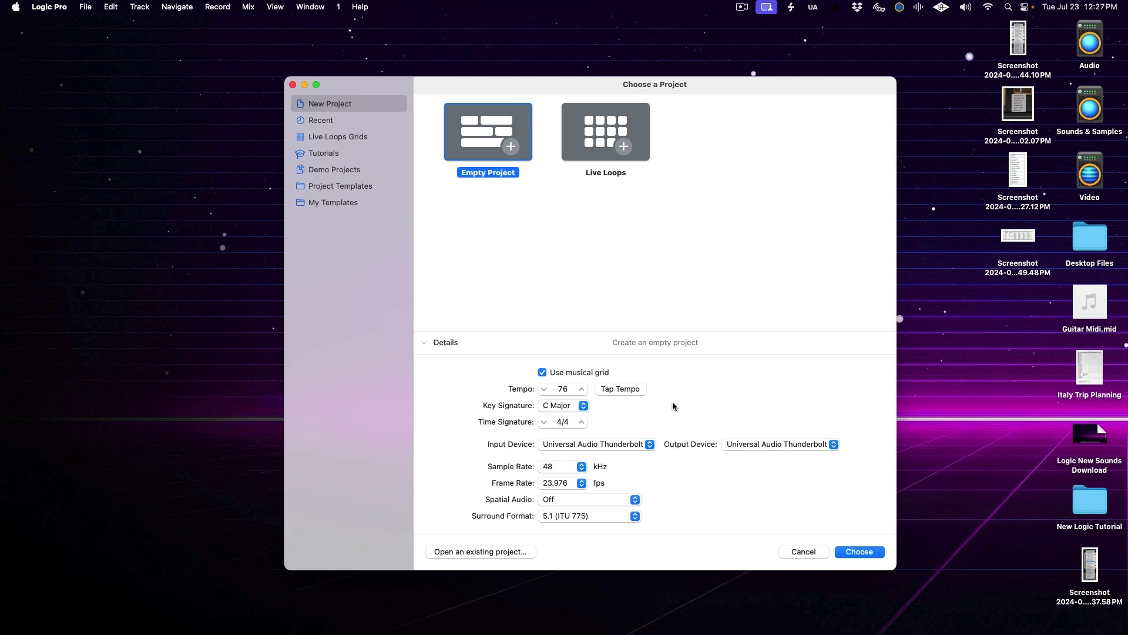
pyautogui.press('Return')
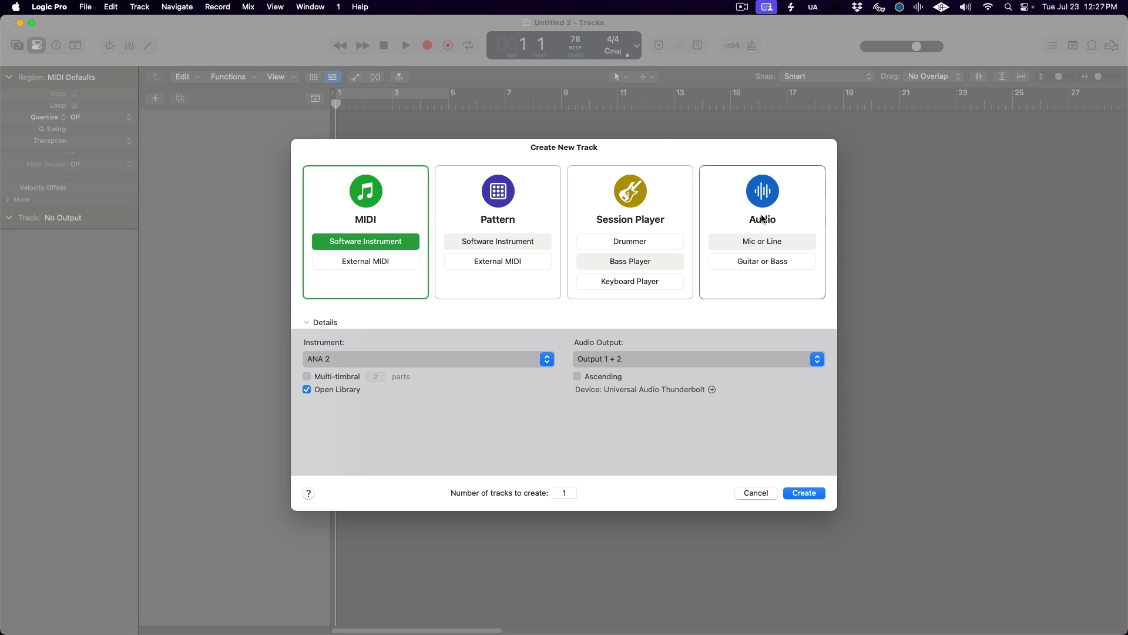
# - Add a Mic or Line audio track on Input 1 (Mic 1) and record a take from bar 2
pyautogui.click(762, 241)
pyautogui.click(518, 359)
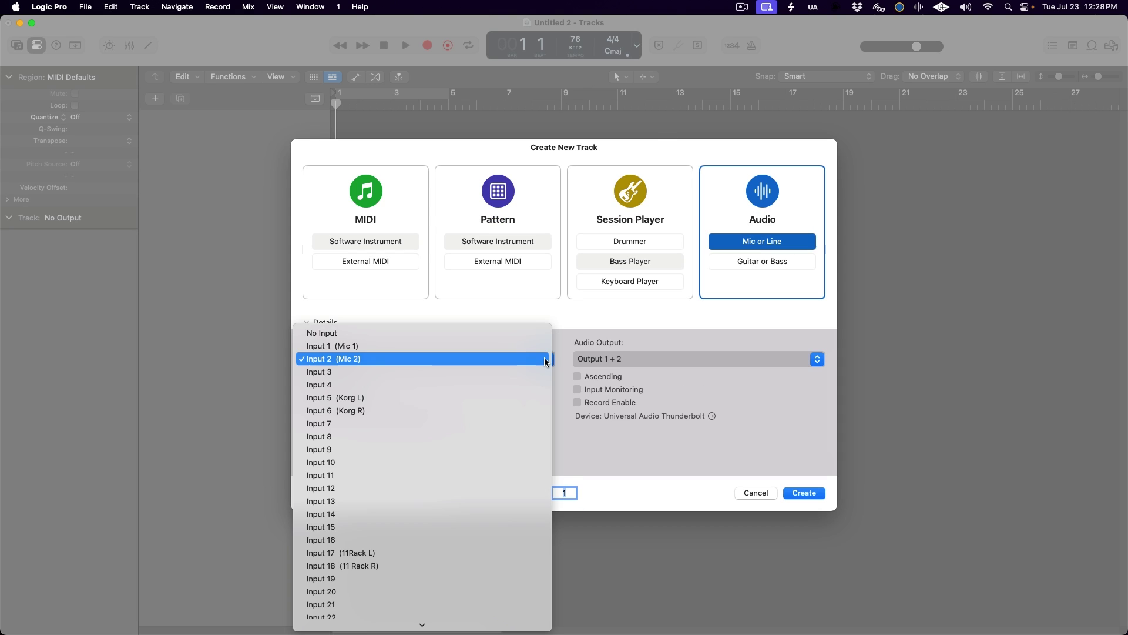
pyautogui.click(518, 341)
pyautogui.click(809, 492)
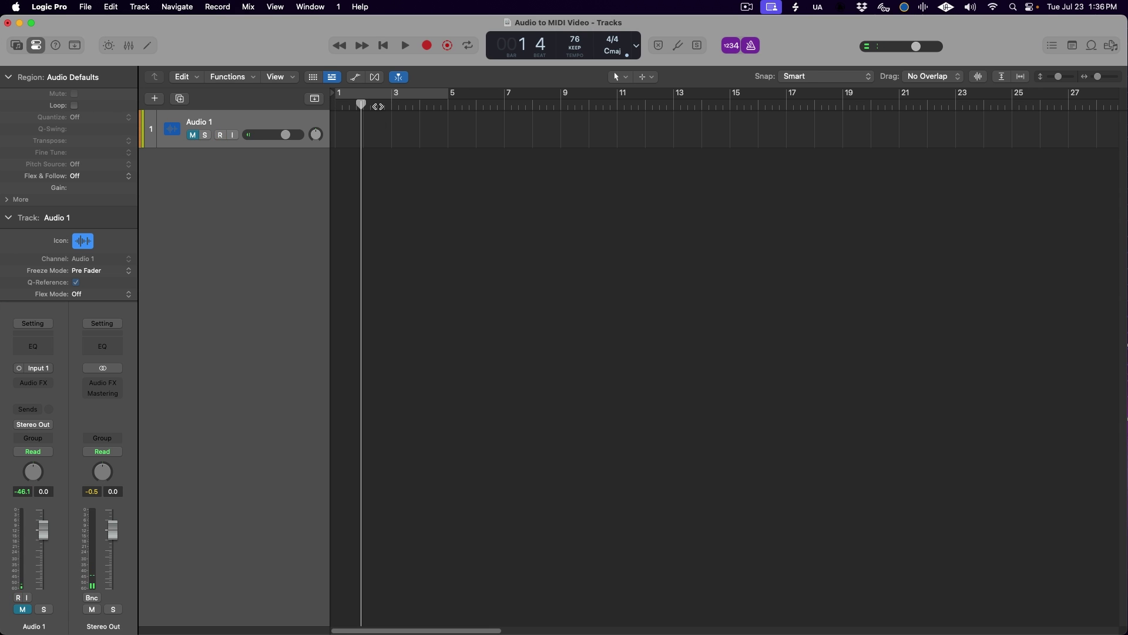
pyautogui.click(365, 105)
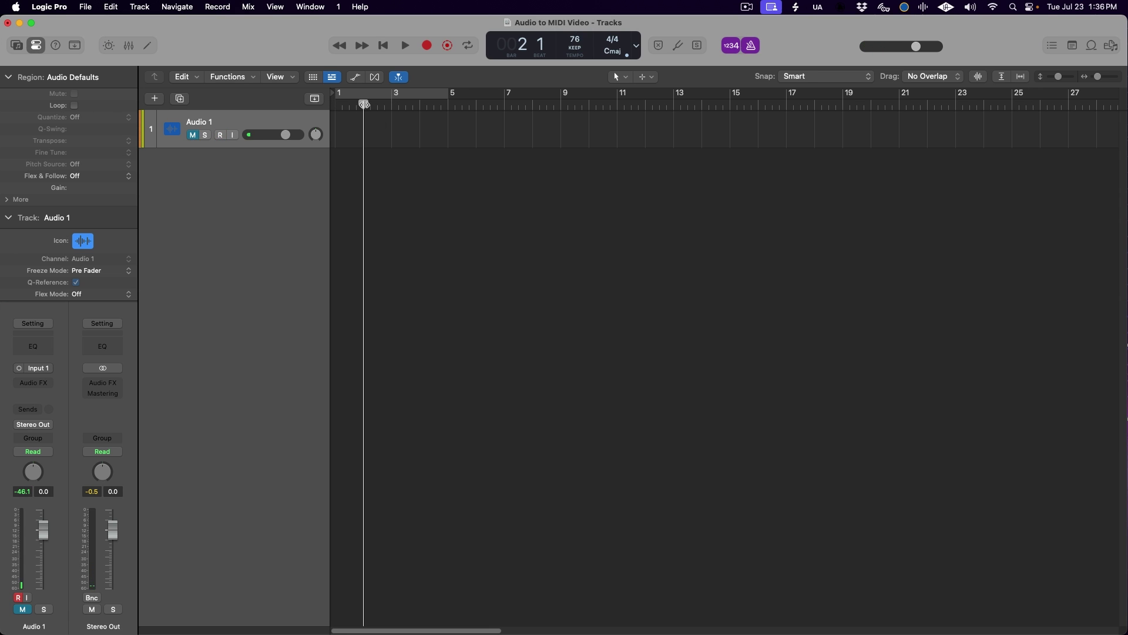
pyautogui.press('r')
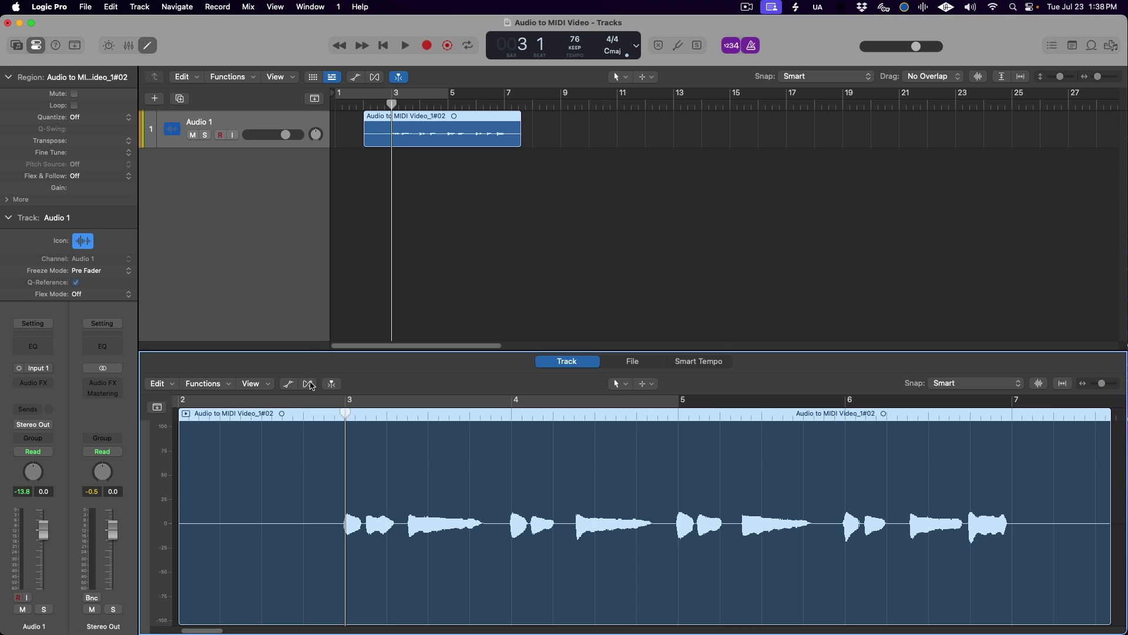
# - Turn on Flex for Audio 1 and set its flex mode to Flex Pitch
pyautogui.click(308, 384)
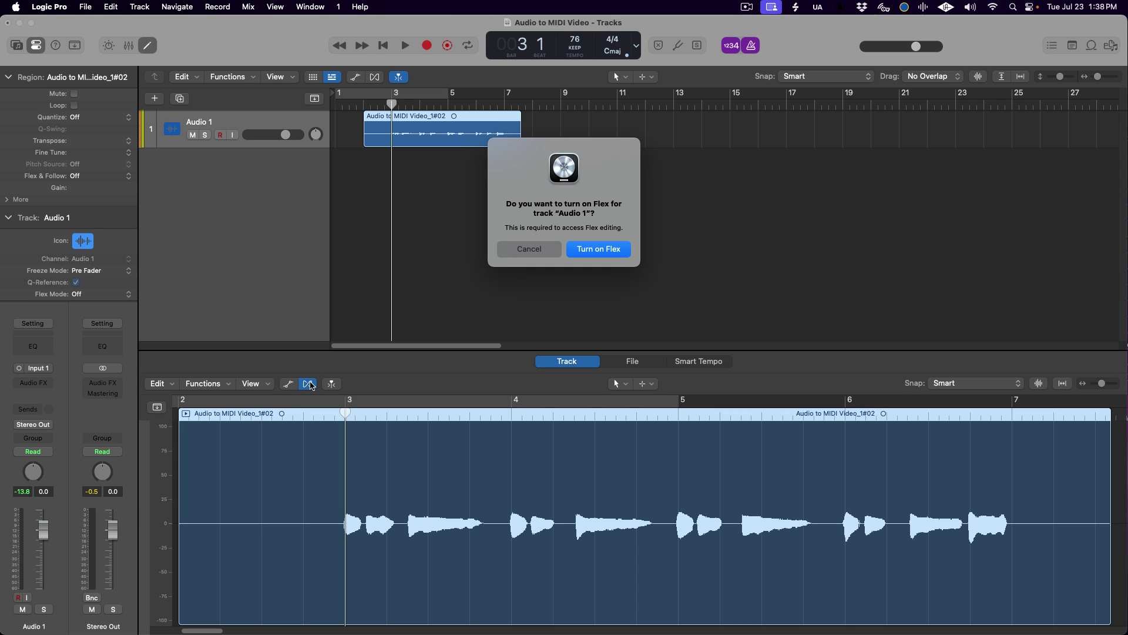
pyautogui.click(591, 253)
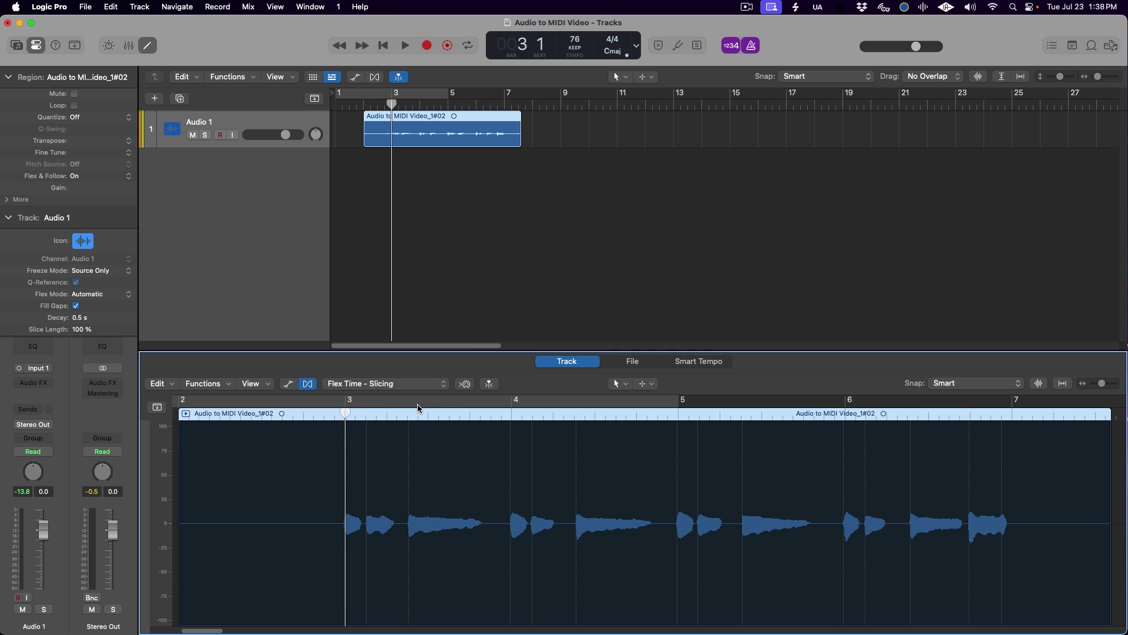
pyautogui.click(439, 389)
pyautogui.click(417, 339)
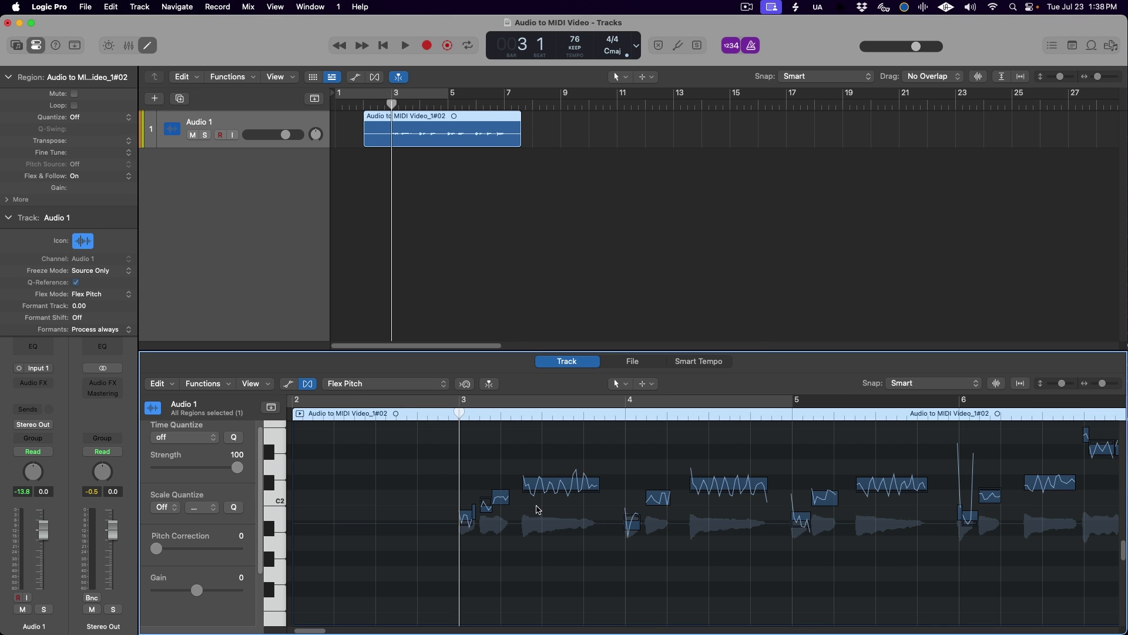
# - Raise the bar-4 pitch note and two bar-3 notes by one semitone each
pyautogui.hscroll(3, 540, 510)
pyautogui.press('super+a')
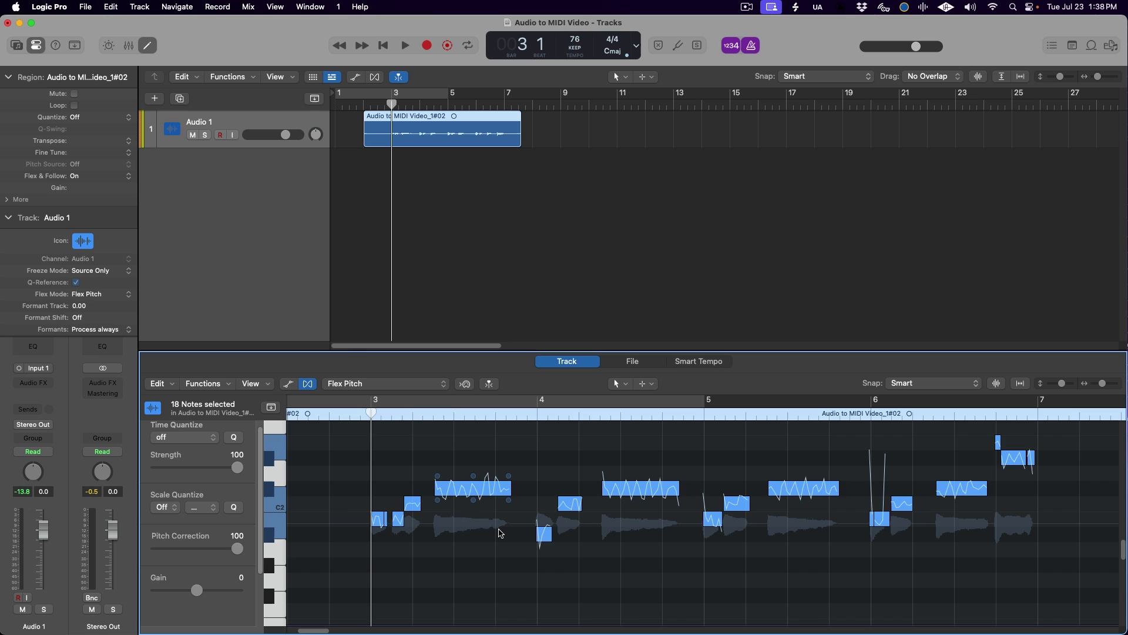
pyautogui.click(501, 533)
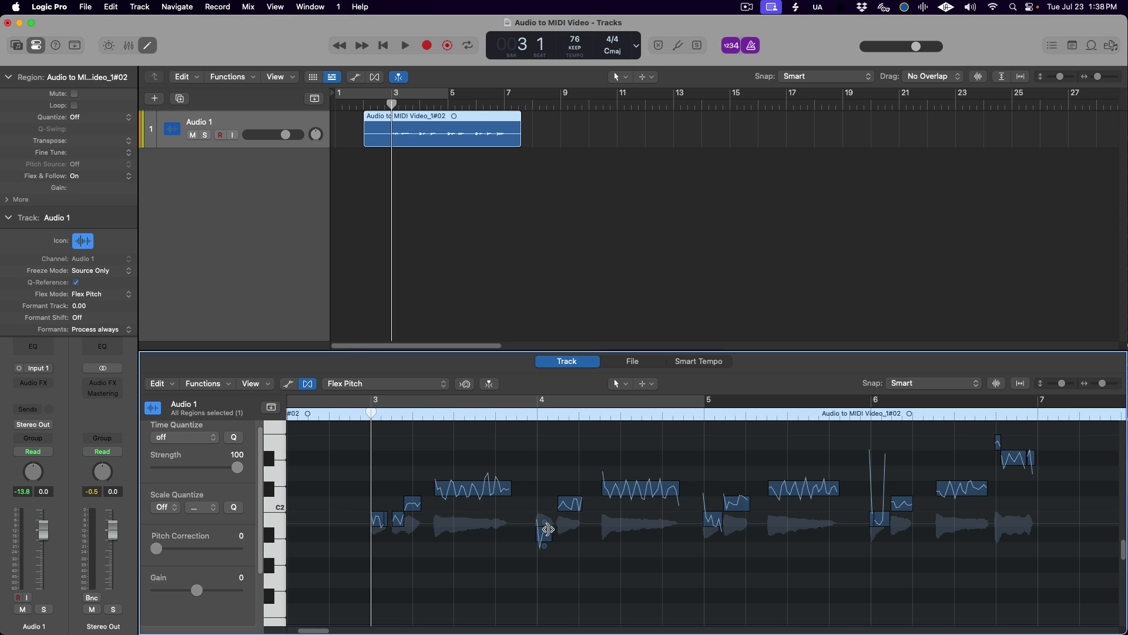
pyautogui.click(544, 531)
pyautogui.moveTo(543, 521); pyautogui.dragTo(543, 506)
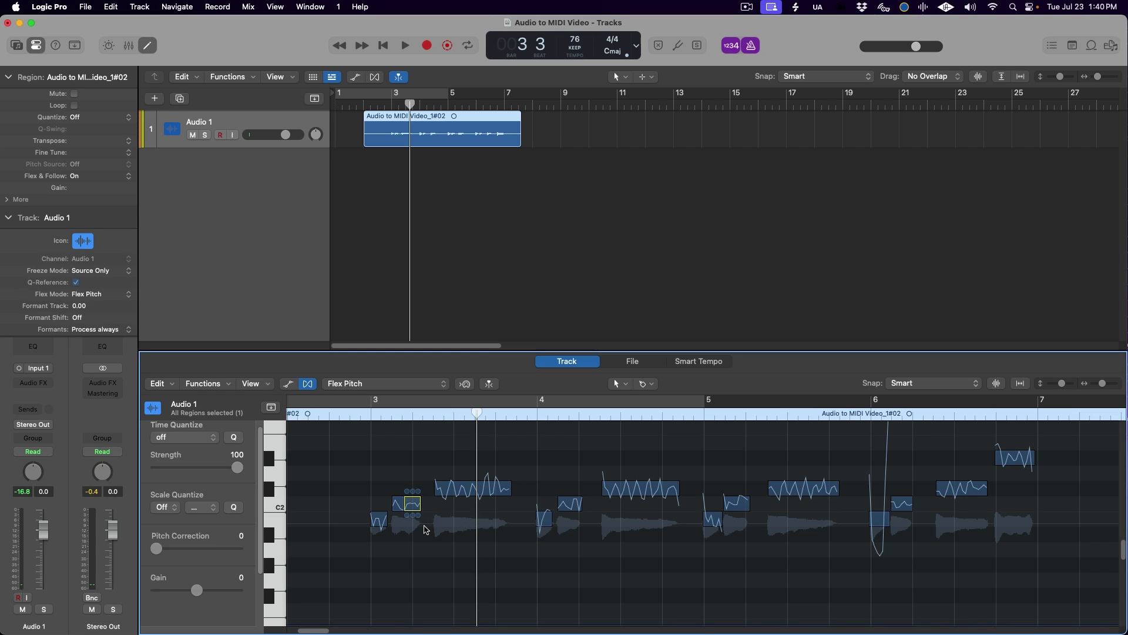
pyautogui.moveTo(418, 479); pyautogui.dragTo(426, 463)
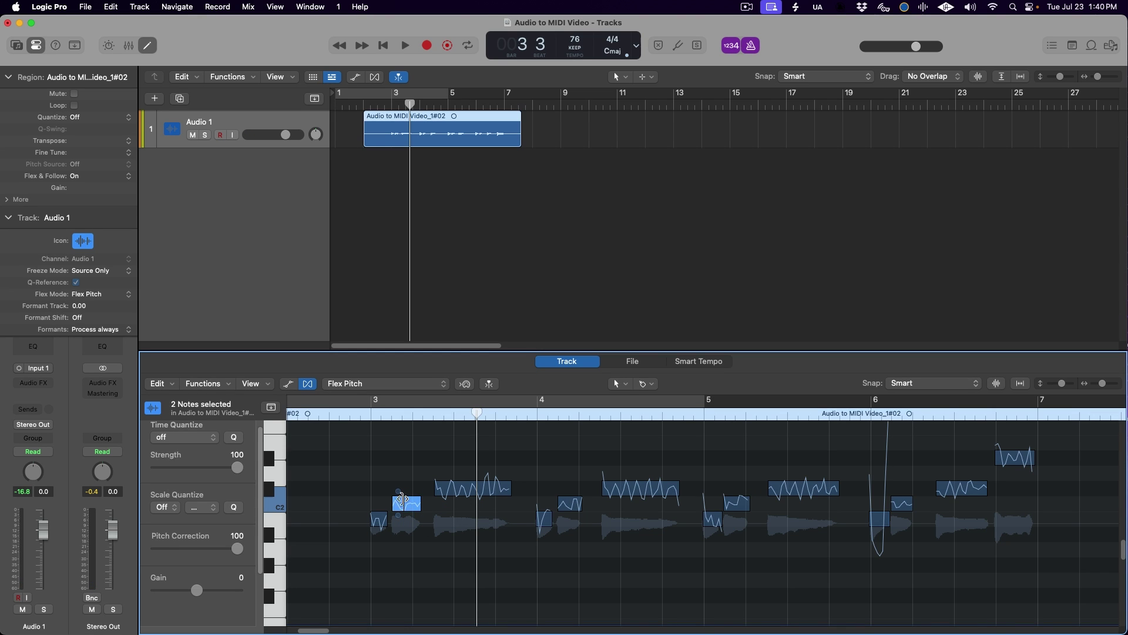
pyautogui.moveTo(406, 506)
pyautogui.mouseDown()
pyautogui.moveTo(405, 487)
pyautogui.moveTo(405, 504)
pyautogui.mouseUp()
# - Loop bars 1 to 5 and play back to hear the pitch edits
pyautogui.click(401, 406)
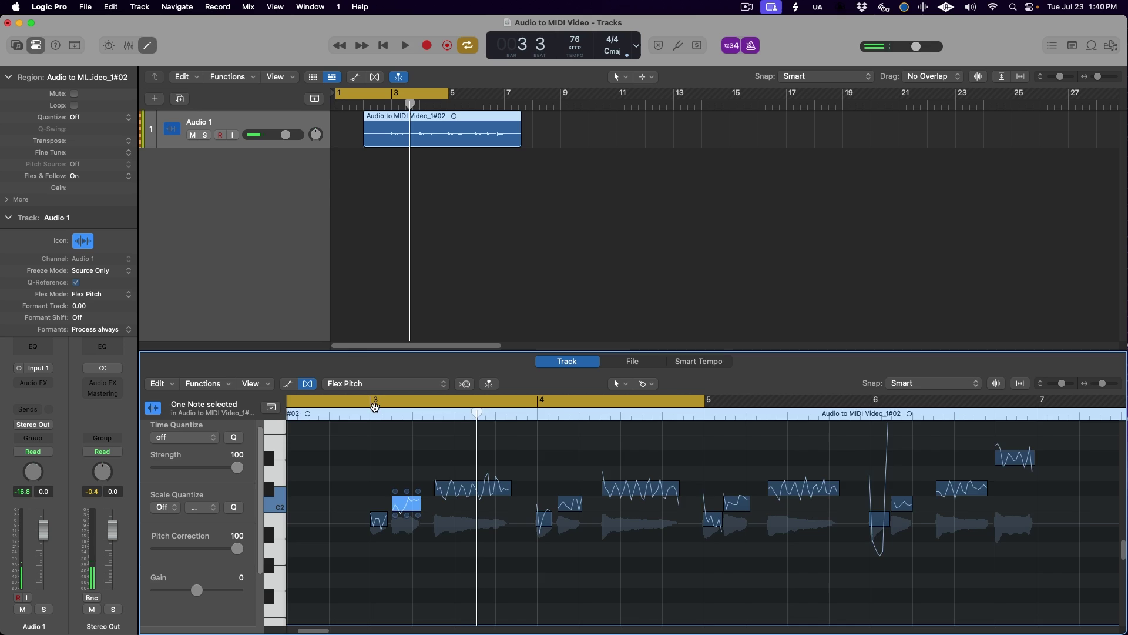
pyautogui.press('space')
pyautogui.click(401, 408)
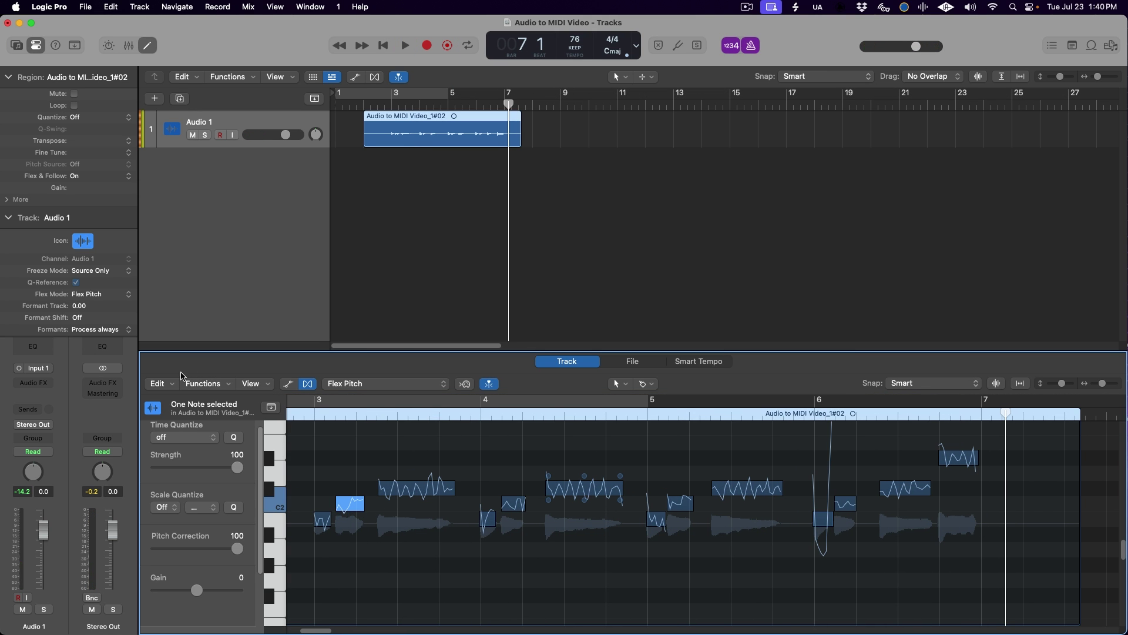
pyautogui.click(158, 384)
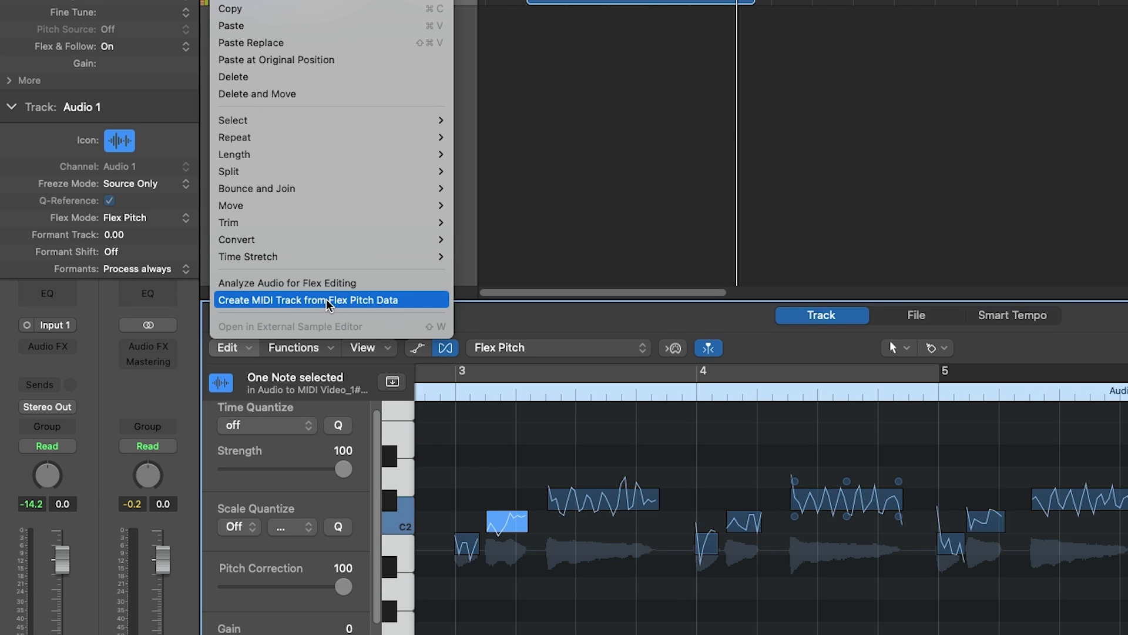
# - Create a MIDI track from the Flex Pitch data, audition it with Alchemy, then duplicate it
pyautogui.click(327, 301)
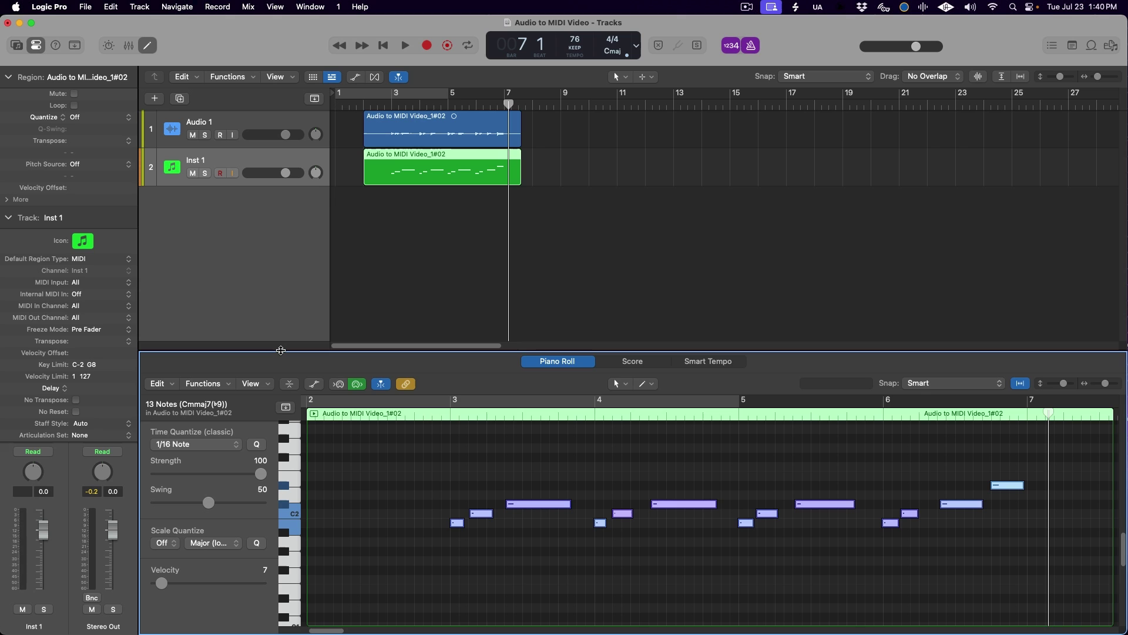
pyautogui.click(35, 369)
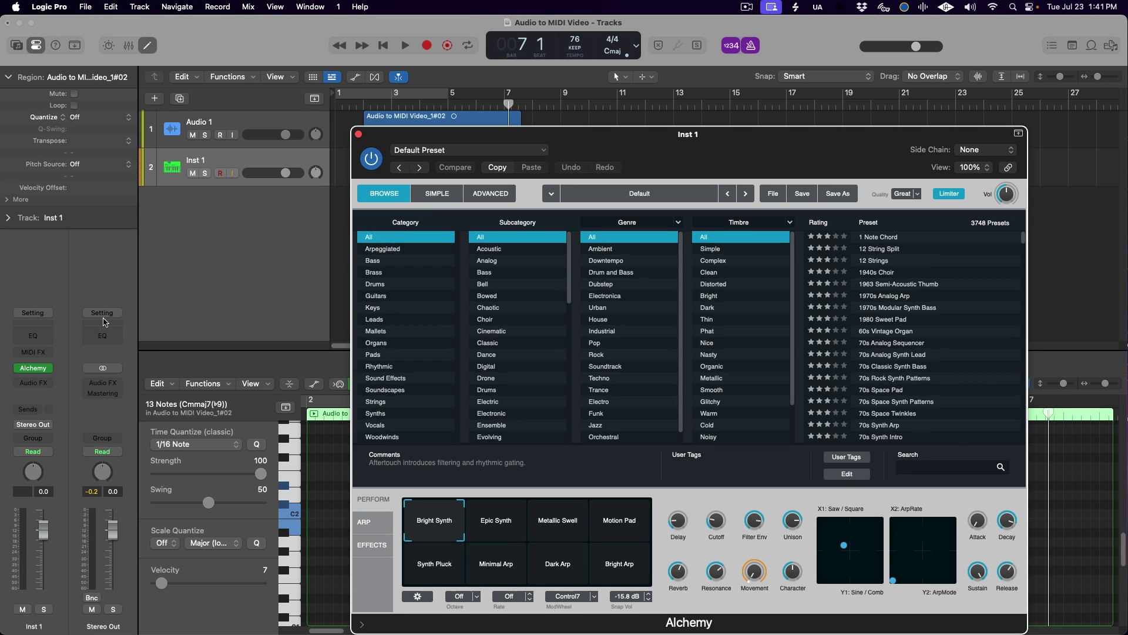
pyautogui.click(358, 134)
pyautogui.press('space')
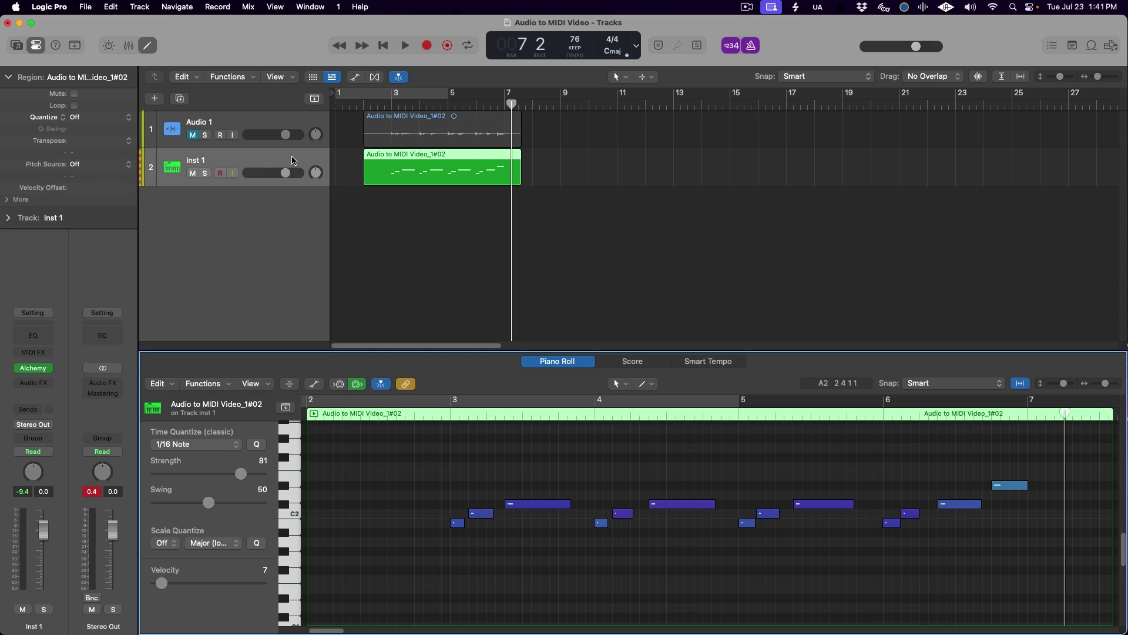
pyautogui.press('super+d')
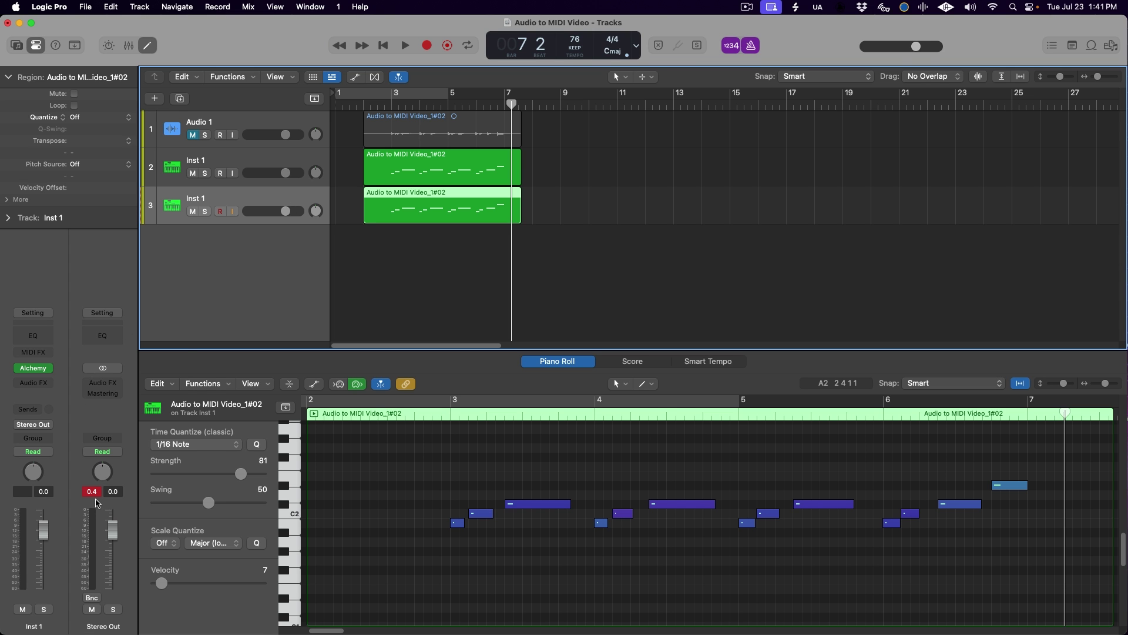
# - Swap Alchemy for Kontakt and load Guitar Reveries' 08 - Vibrato Twang instrument
pyautogui.click(47, 368)
pyautogui.click(364, 538)
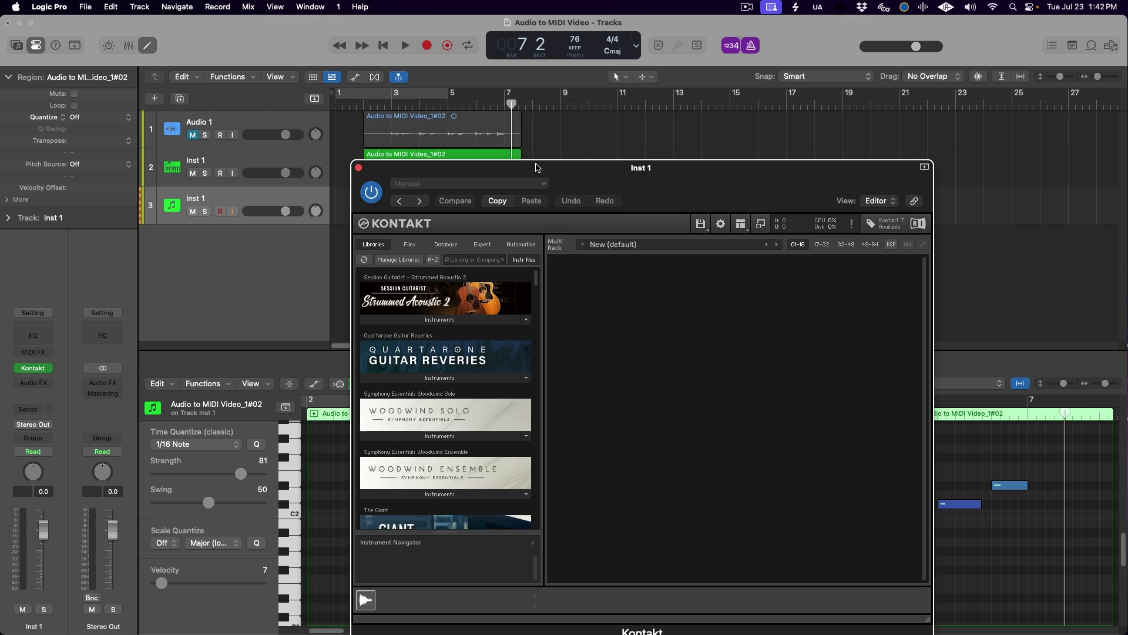
pyautogui.moveTo(535, 167); pyautogui.dragTo(533, 84)
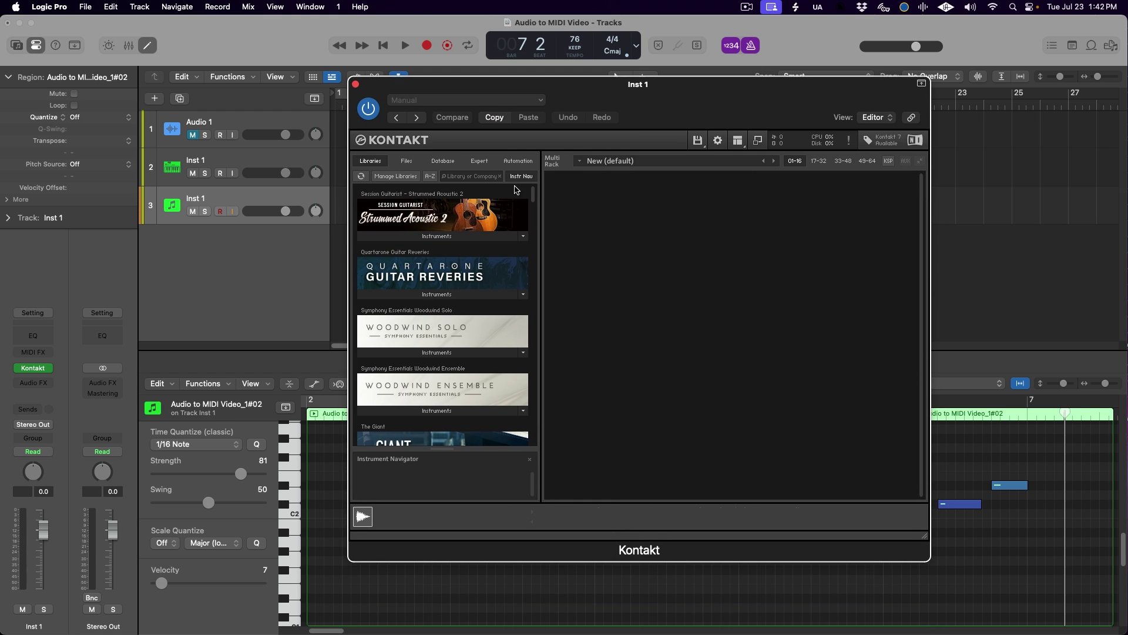
pyautogui.click(496, 296)
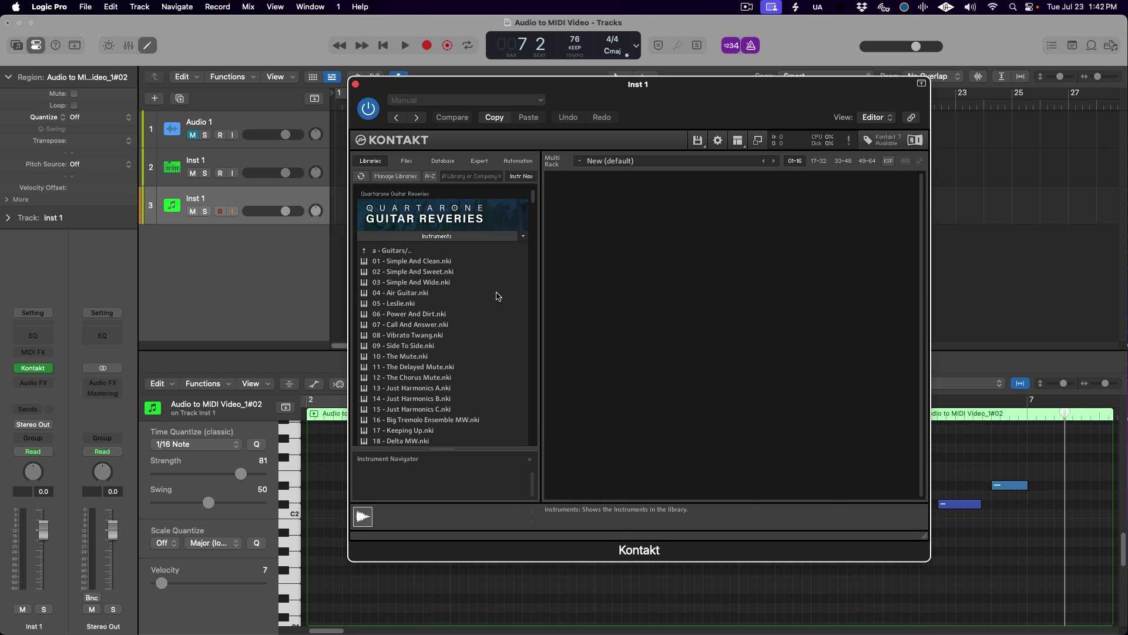
pyautogui.click(466, 252)
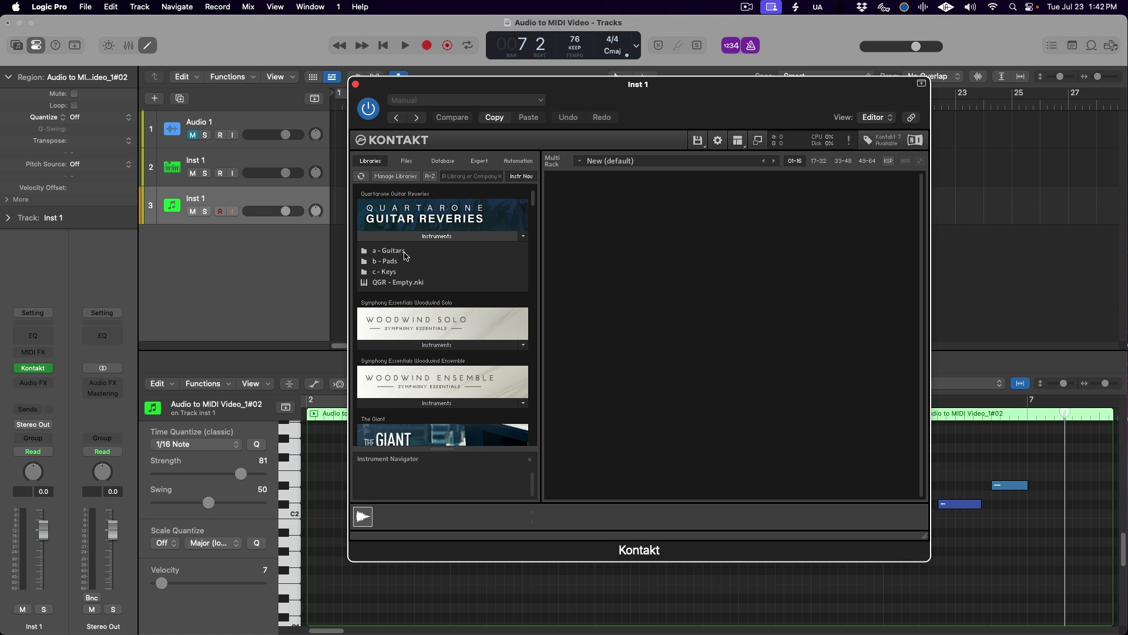
pyautogui.click(405, 254)
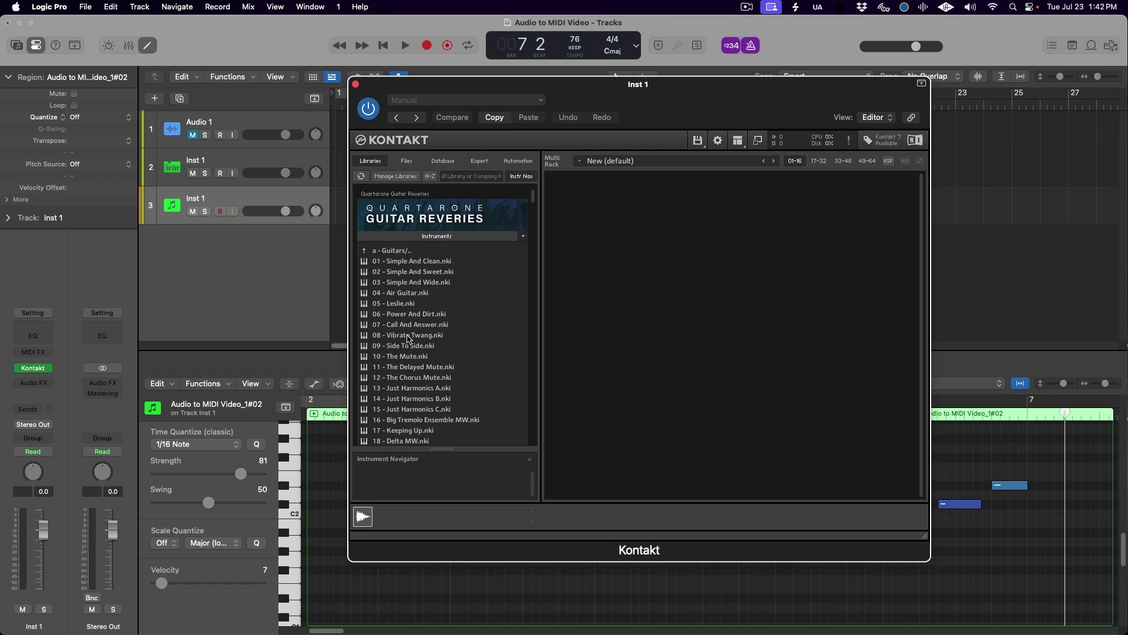
pyautogui.click(410, 336)
pyautogui.doubleClick(410, 336)
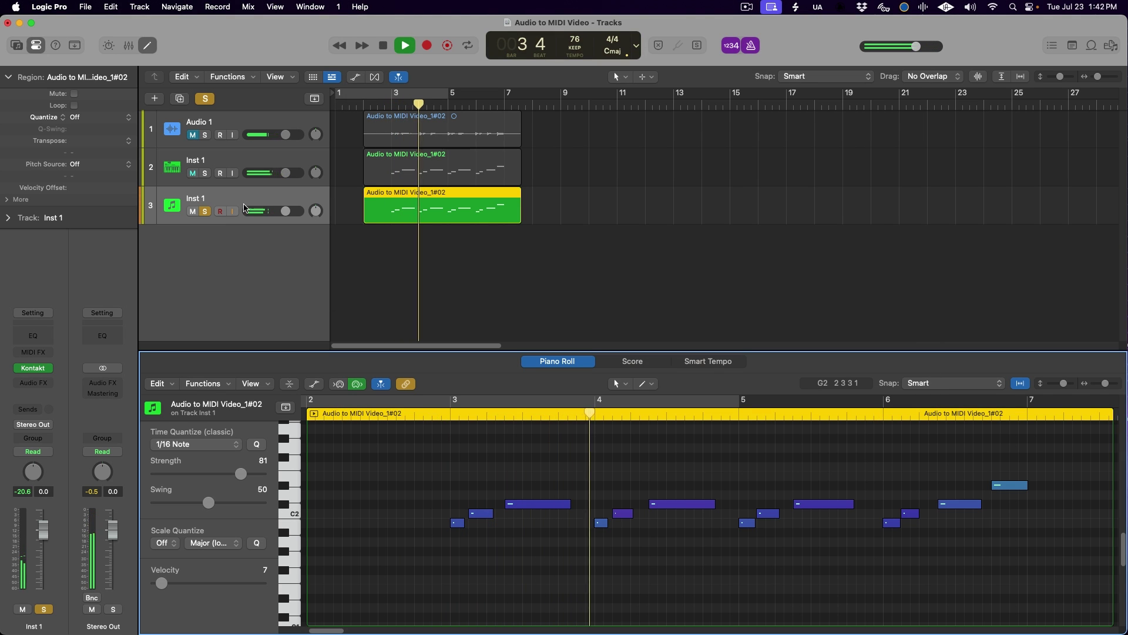
# - Solo track 2, then raise all the region's note velocities from 7 to 77 and replay
pyautogui.click(205, 173)
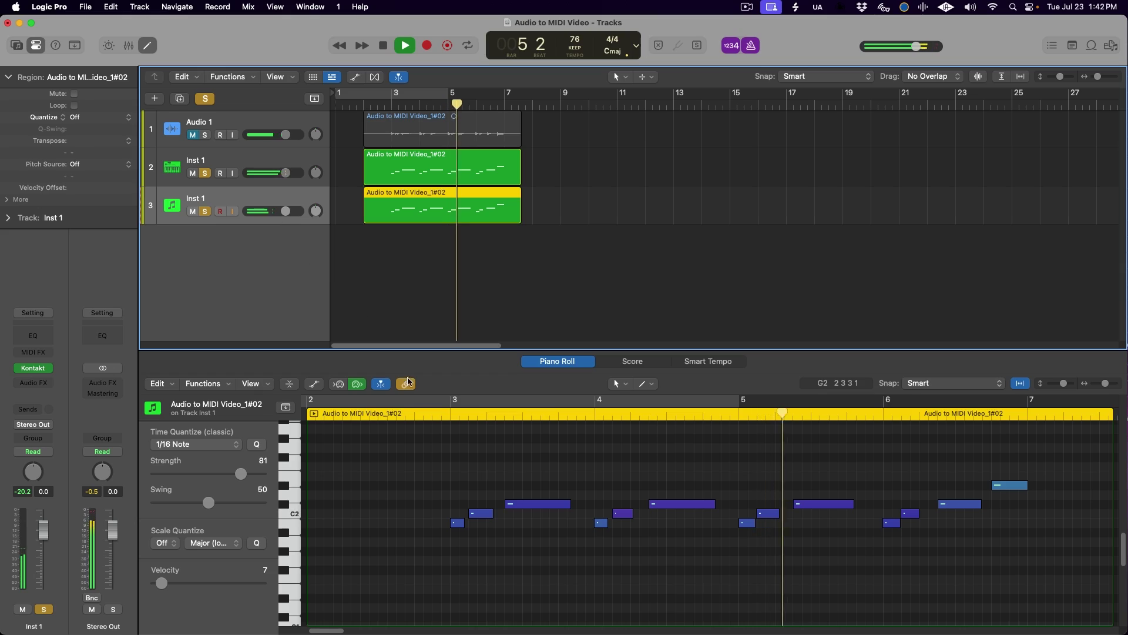
pyautogui.press('space')
pyautogui.moveTo(439, 434); pyautogui.dragTo(1039, 597)
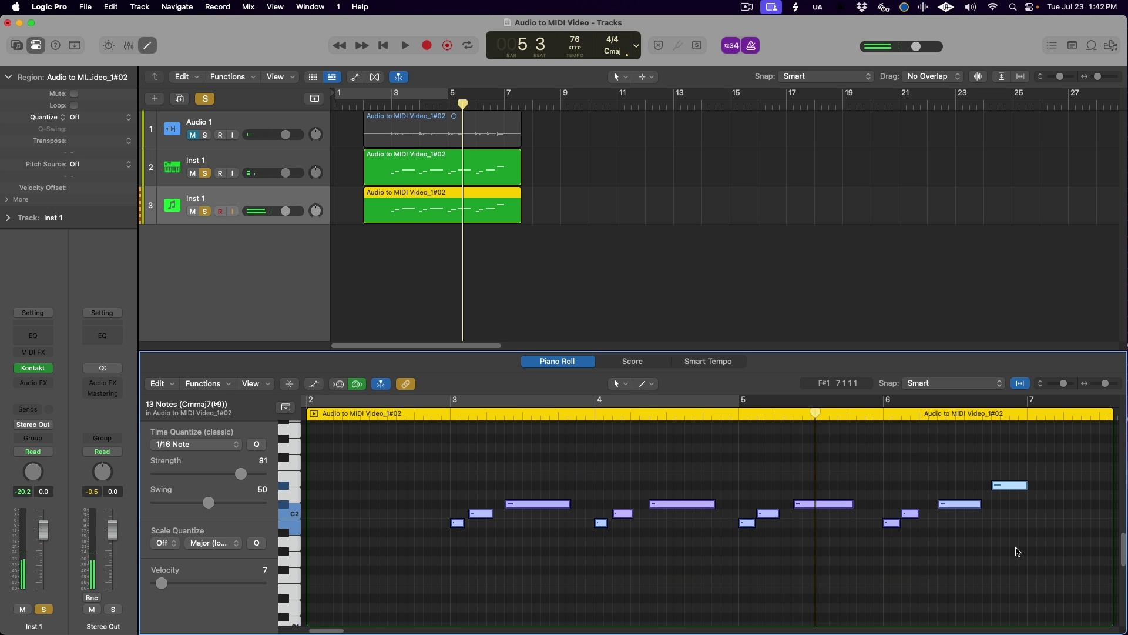
pyautogui.moveTo(165, 585); pyautogui.dragTo(219, 584)
pyautogui.click(283, 263)
pyautogui.press('space')
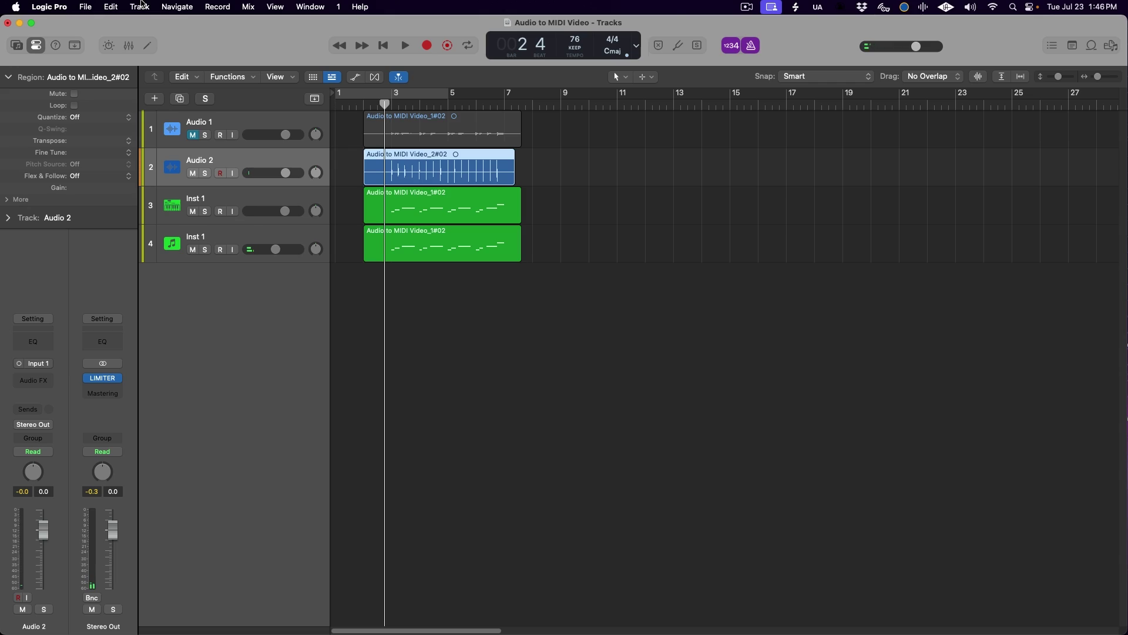
# - Bring up the Track menu to start drum replacement on Audio 2
pyautogui.click(141, 6)
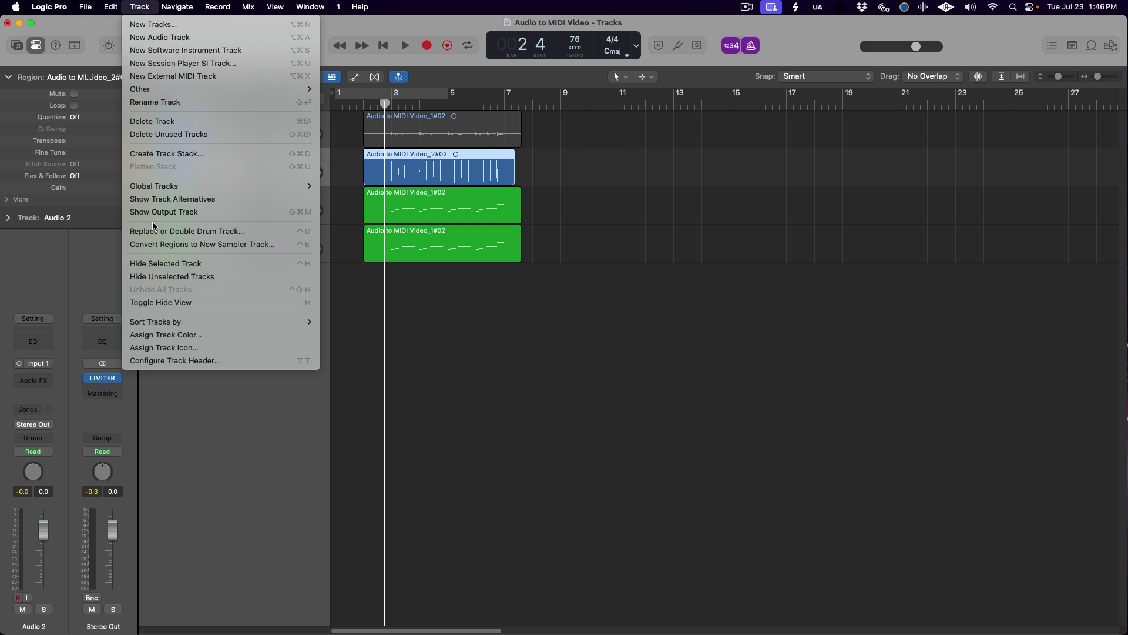
# - Replace the Audio 2 drum hits with Kick triggers at a -18.6 dB relative threshold
pyautogui.click(261, 234)
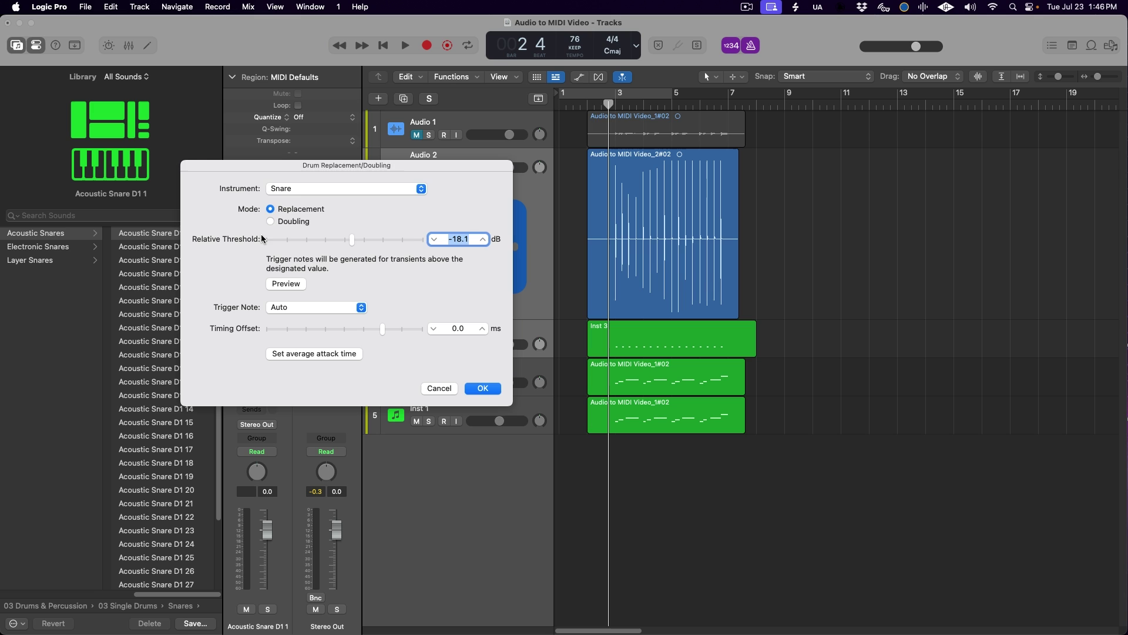
pyautogui.click(420, 189)
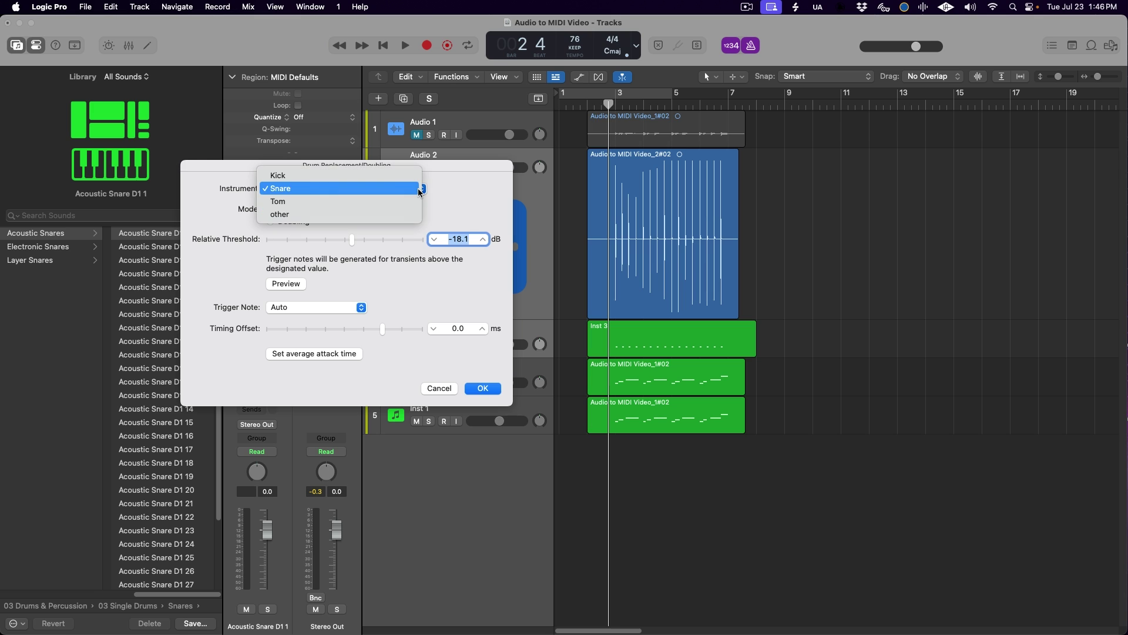
pyautogui.click(330, 174)
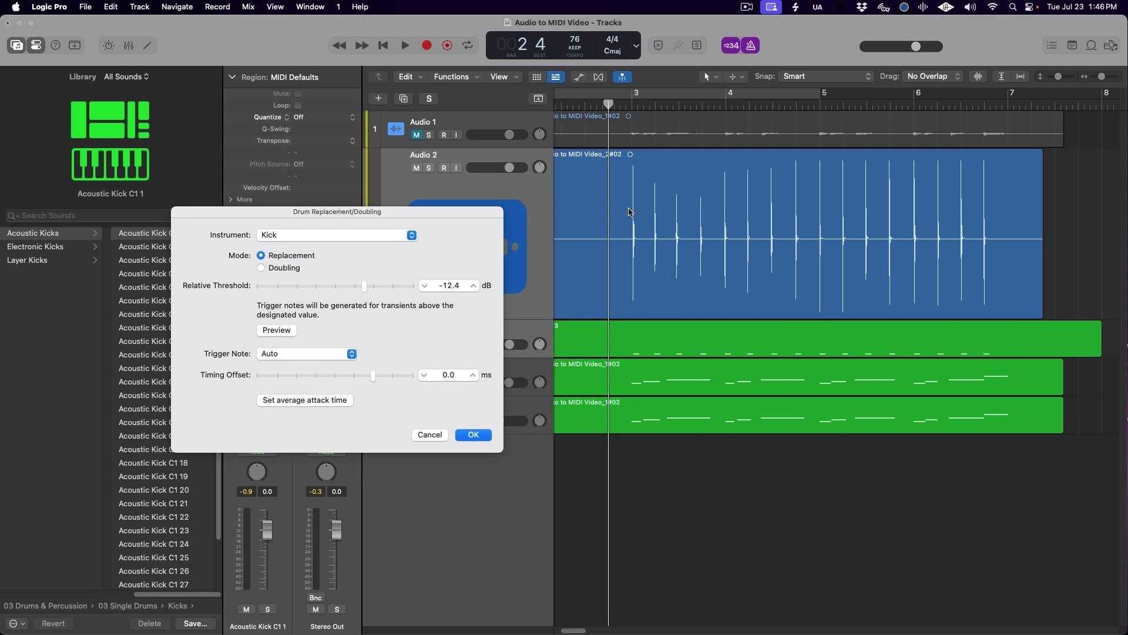
pyautogui.doubleClick(630, 212)
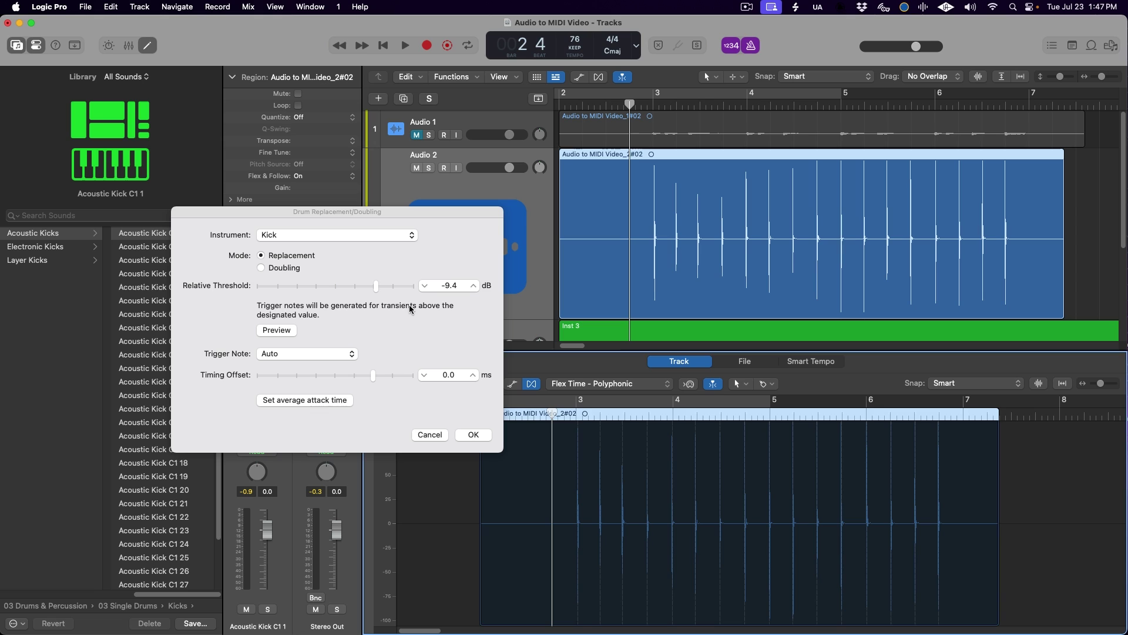
pyautogui.click(376, 286)
pyautogui.moveTo(376, 286); pyautogui.dragTo(414, 286)
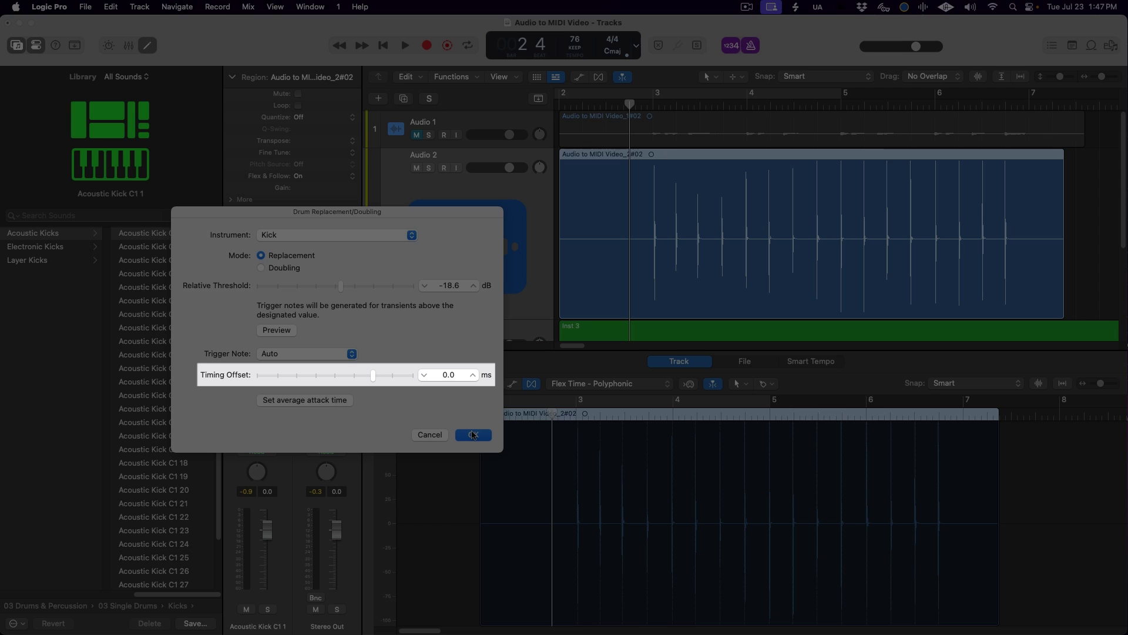
pyautogui.click(473, 435)
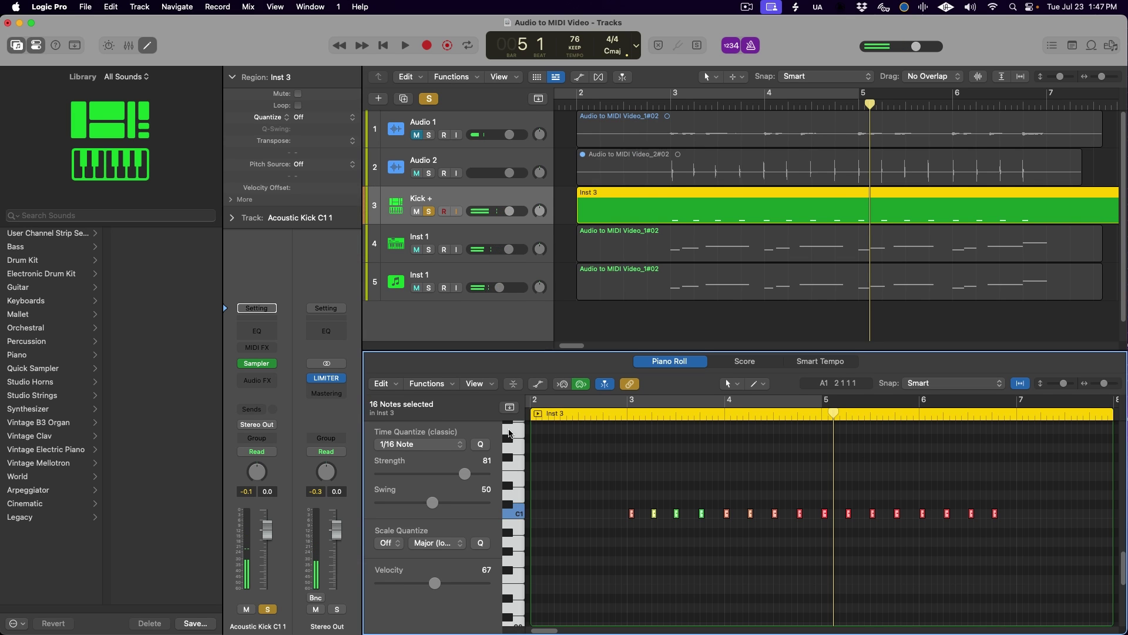
# - Set the kick trigger notes' Time Quantize to 1/8 Note
pyautogui.click(459, 445)
pyautogui.click(458, 433)
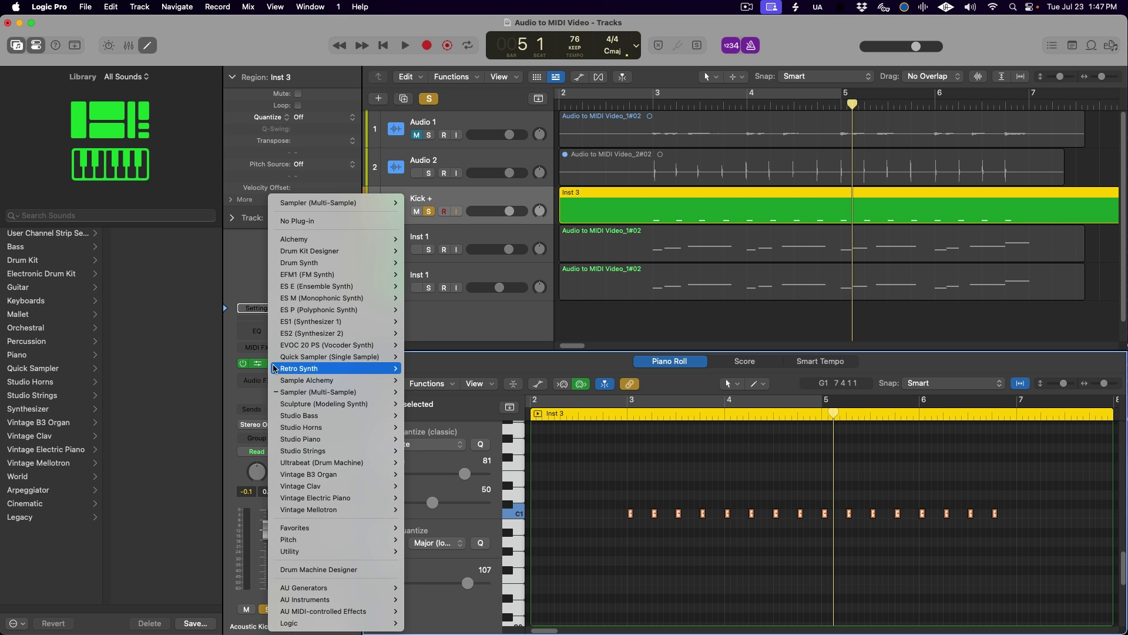
pyautogui.moveTo(305, 270)
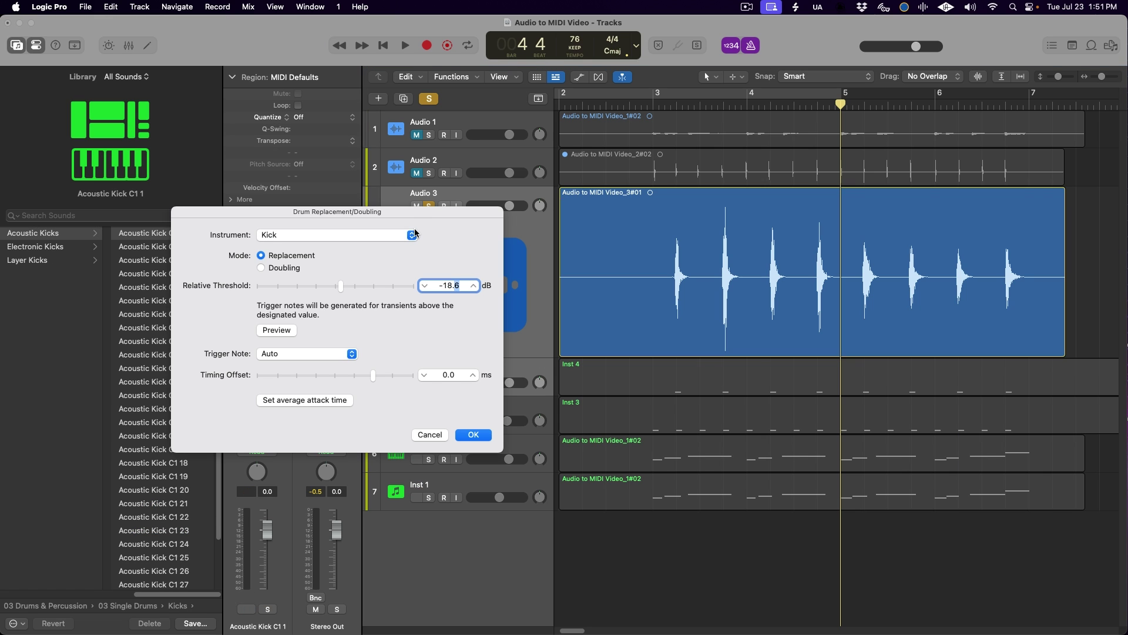
# - Generate a Snare trigger track, then set quantize strength 80 and note velocity 85
pyautogui.click(413, 235)
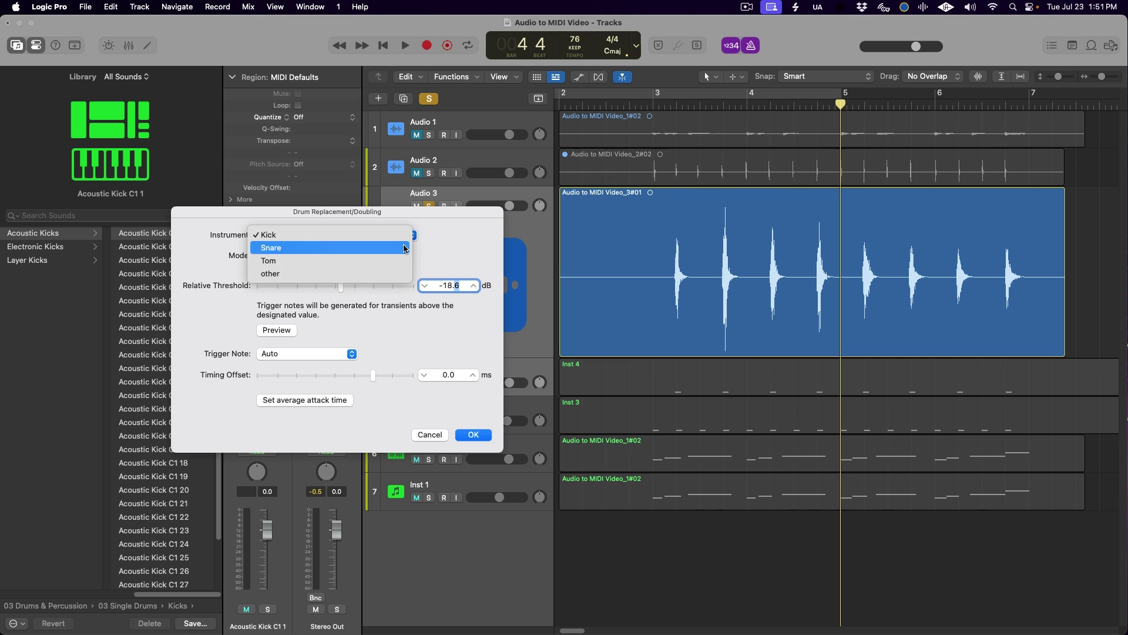
pyautogui.click(403, 246)
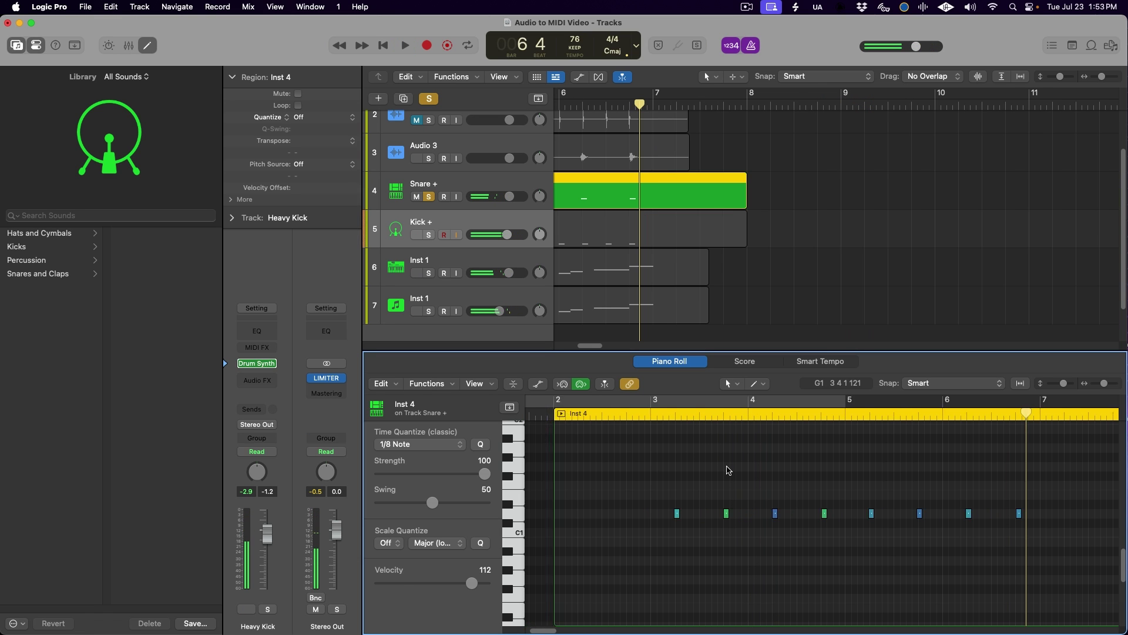
pyautogui.press('super+a')
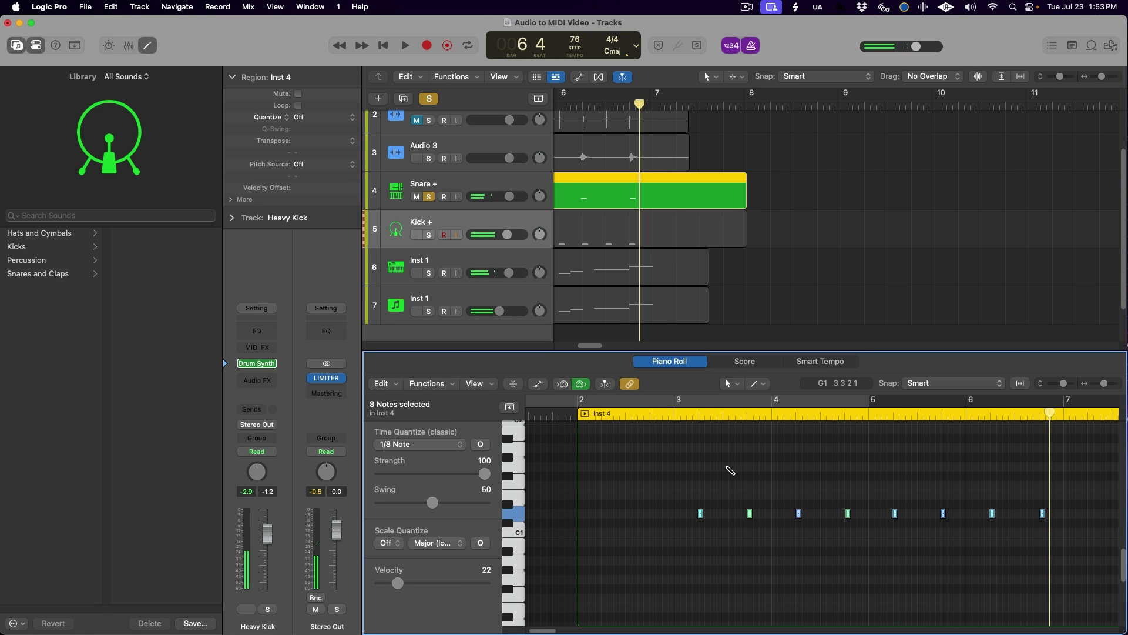
pyautogui.moveTo(485, 474); pyautogui.dragTo(466, 480)
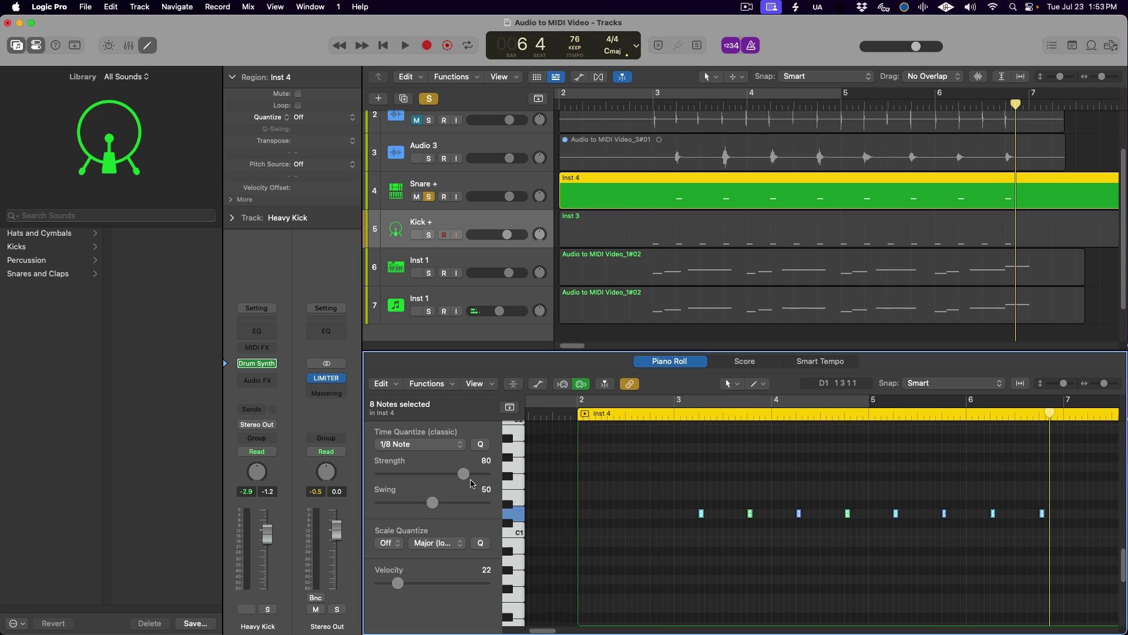
pyautogui.moveTo(404, 585); pyautogui.dragTo(450, 584)
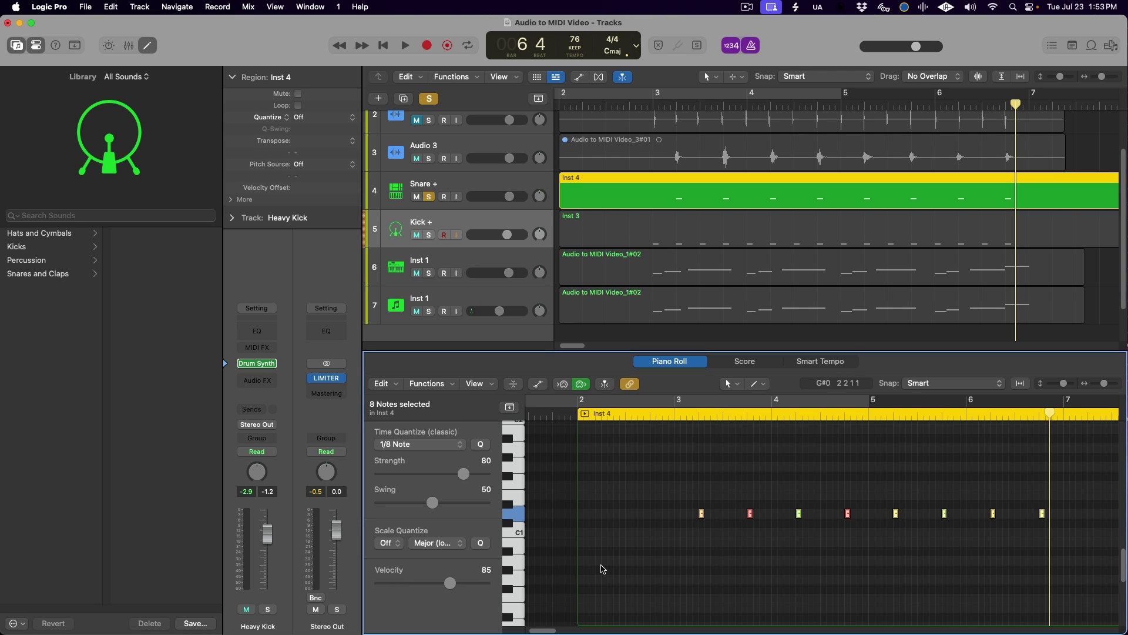
# - Accent selected snare notes by raising their velocity to 127
pyautogui.moveTo(457, 583); pyautogui.dragTo(485, 583)
pyautogui.click(655, 542)
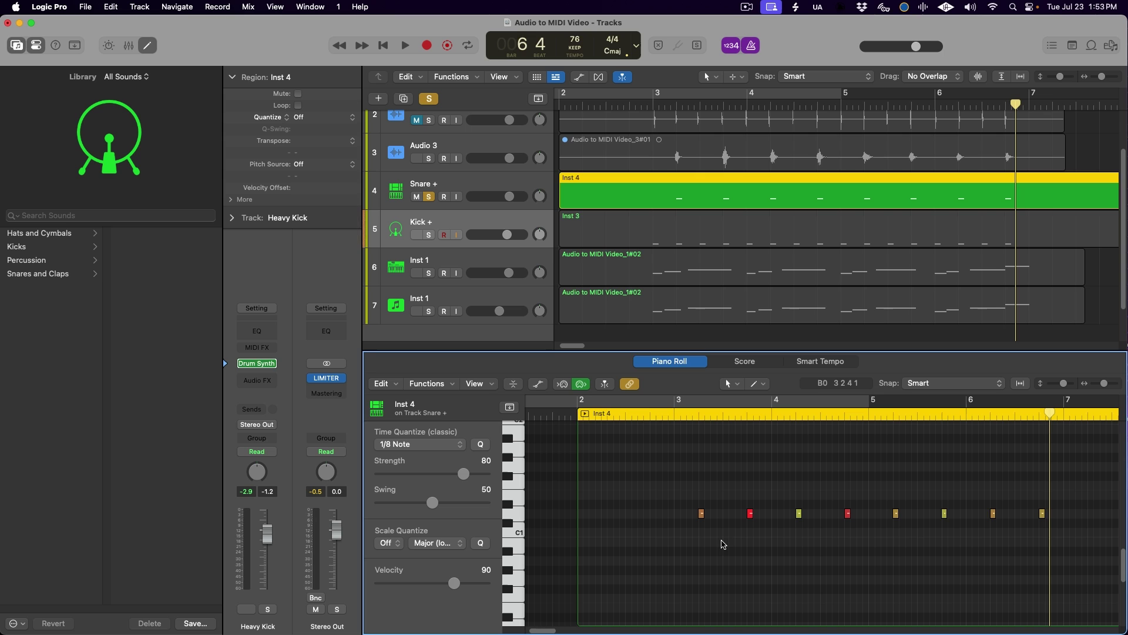
pyautogui.click(848, 513)
pyautogui.rightClick(837, 539)
pyautogui.press('Escape')
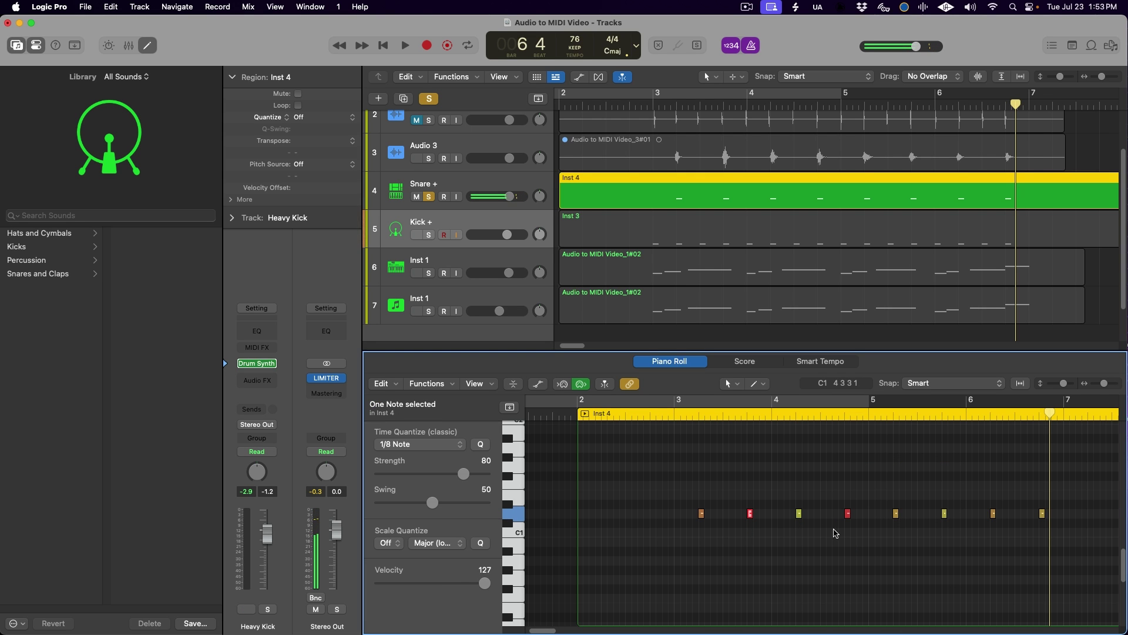
pyautogui.moveTo(834, 529); pyautogui.dragTo(853, 512)
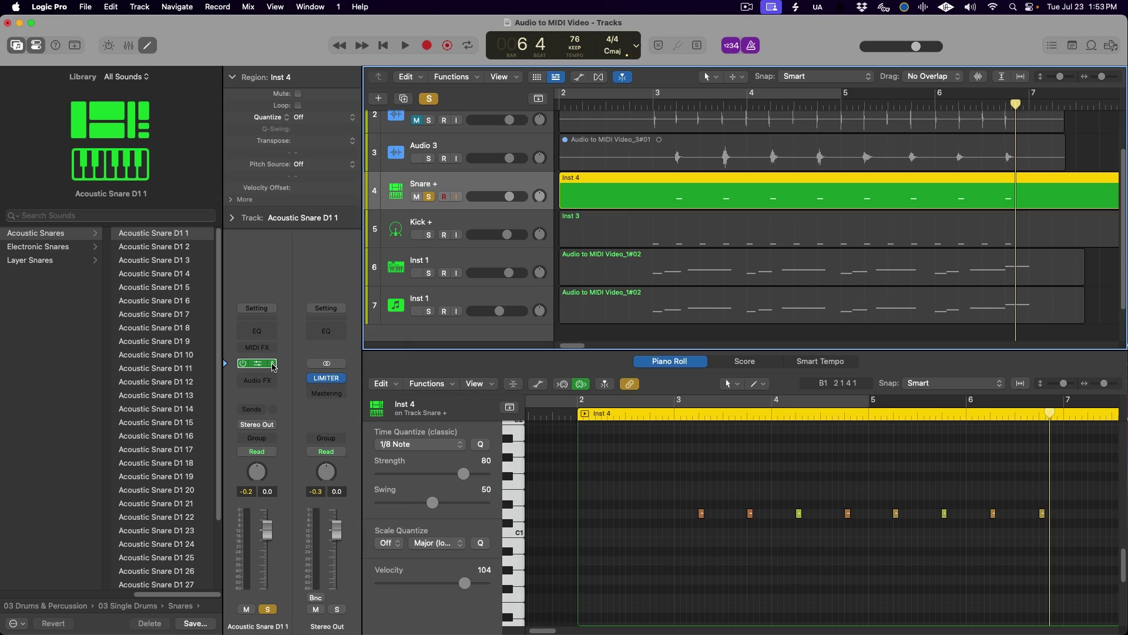
# - Load Battery 4 (Stereo) with the Abacaxi Louco Kit on the snare track and audition it
pyautogui.click(264, 363)
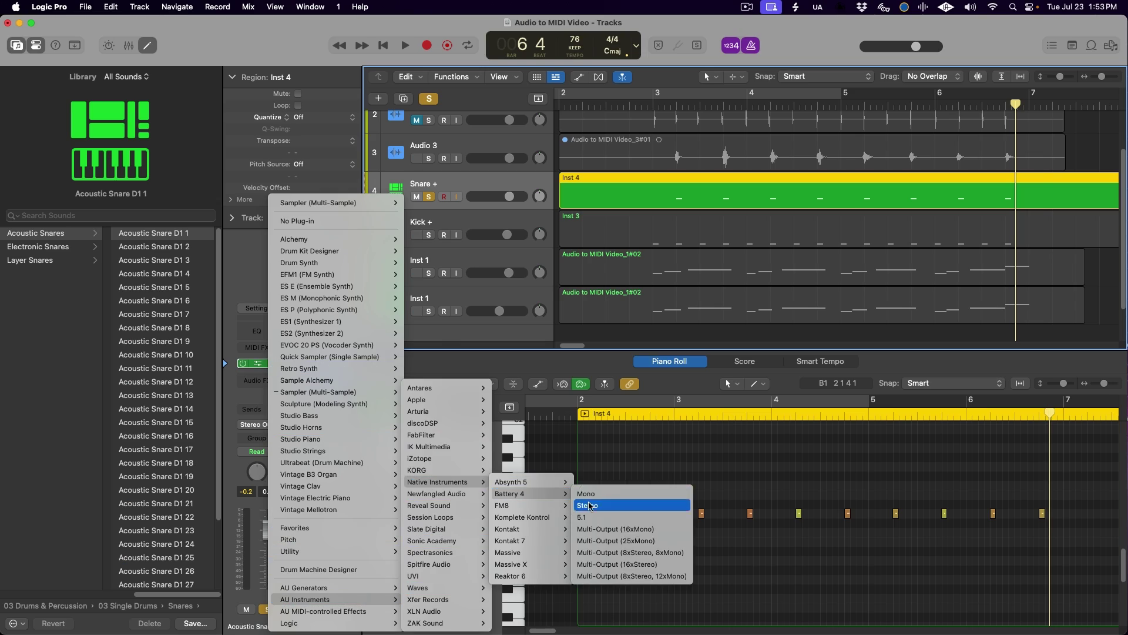
pyautogui.click(599, 503)
pyautogui.doubleClick(388, 489)
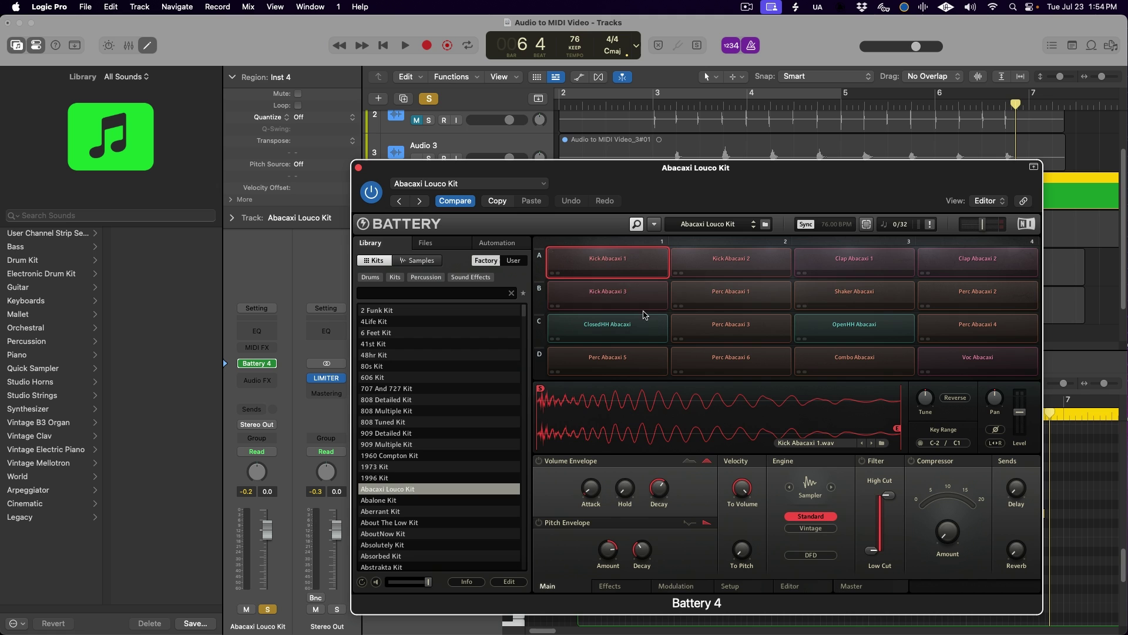
pyautogui.click(855, 261)
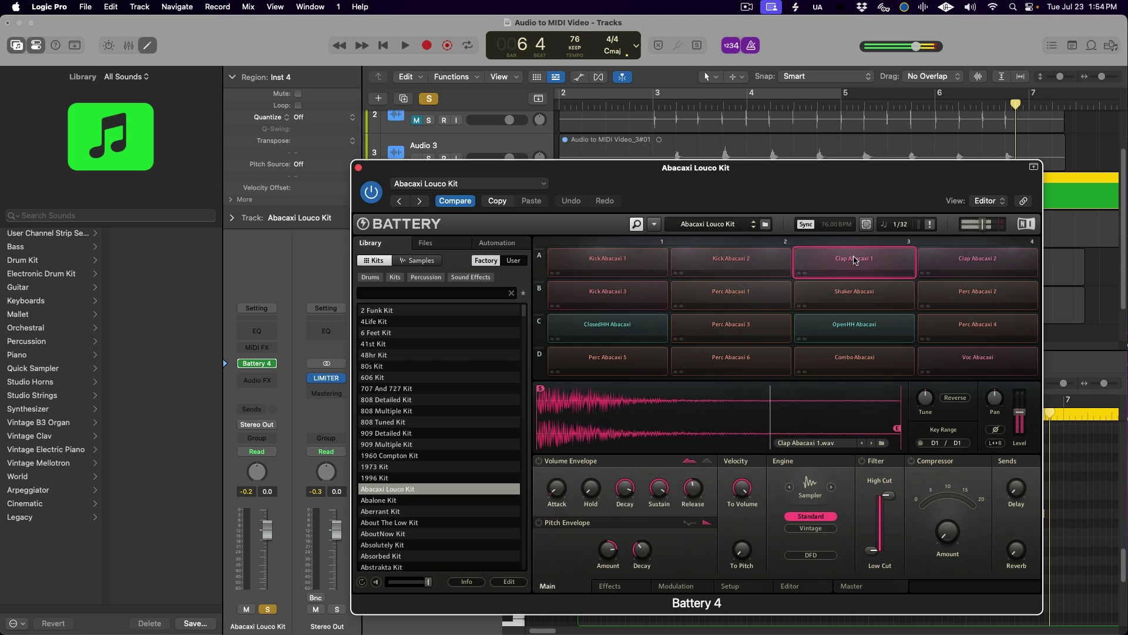
pyautogui.click(360, 171)
pyautogui.press('space')
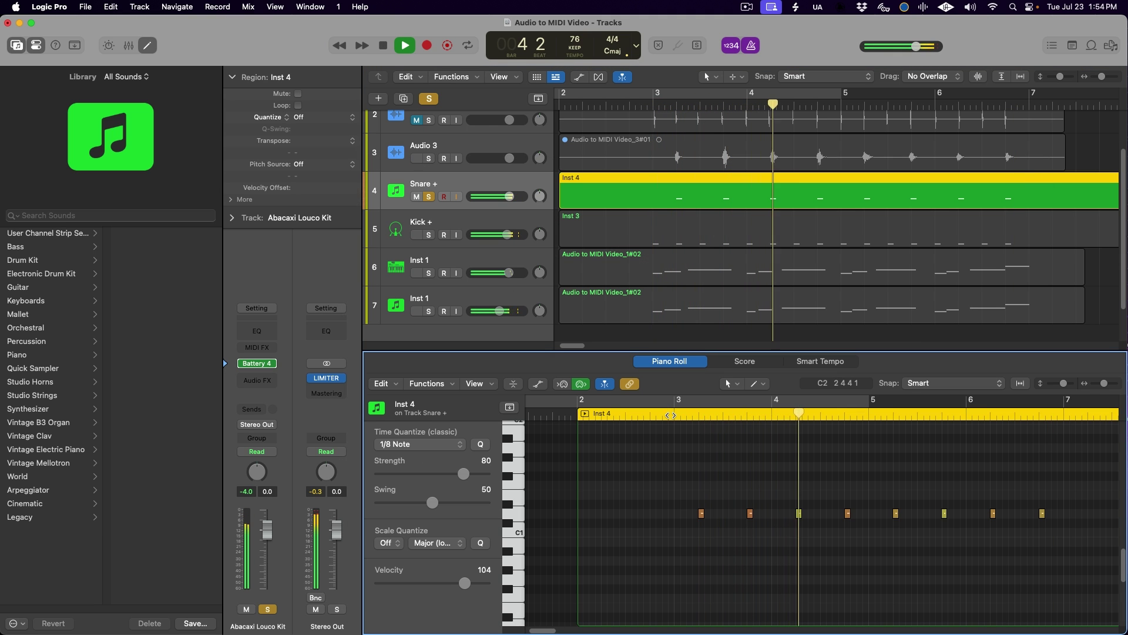
pyautogui.press('space')
# - Solo the kick and Inst 1 tracks and loop playback from bar 3 to bar 7
pyautogui.moveTo(427, 236); pyautogui.dragTo(428, 312)
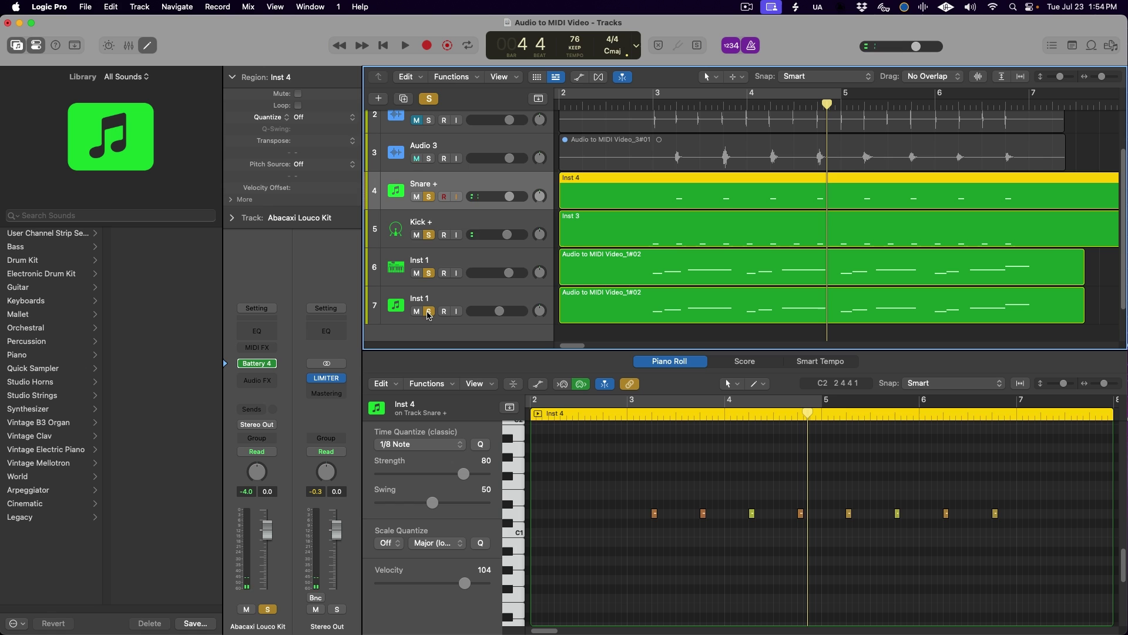
pyautogui.moveTo(632, 110); pyautogui.dragTo(1029, 110)
pyautogui.press('space')
# - Add a Channel EQ with a high cut near 4200 Hz and a 90.5 Hz low cut
pyautogui.click(257, 331)
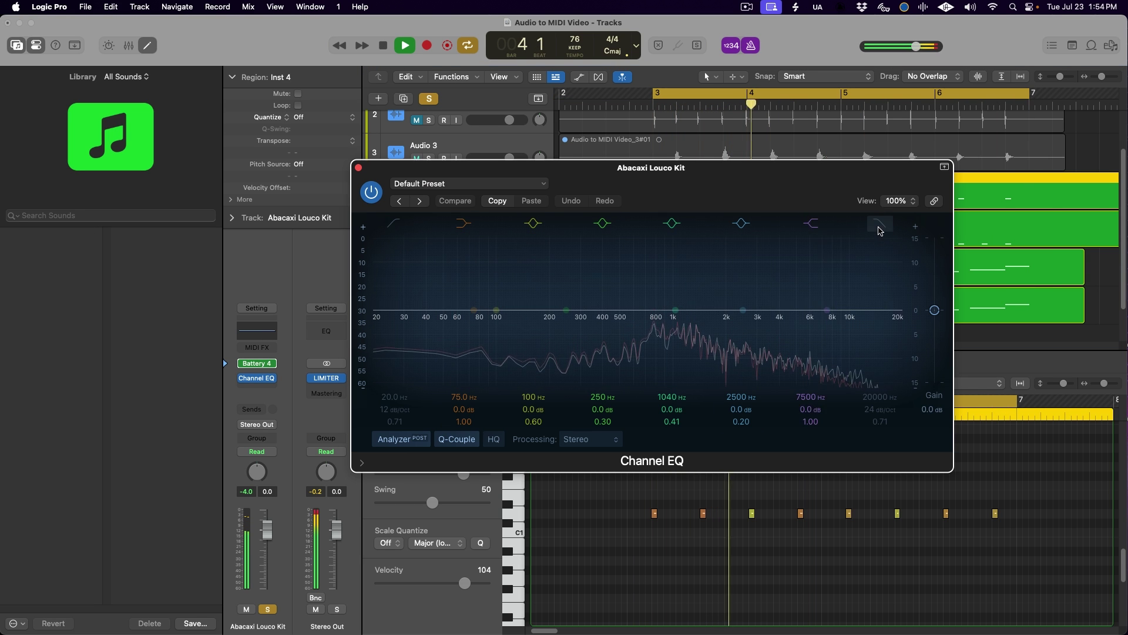
pyautogui.moveTo(890, 352); pyautogui.dragTo(811, 379)
pyautogui.moveTo(390, 352); pyautogui.dragTo(488, 353)
pyautogui.moveTo(673, 310); pyautogui.dragTo(681, 436)
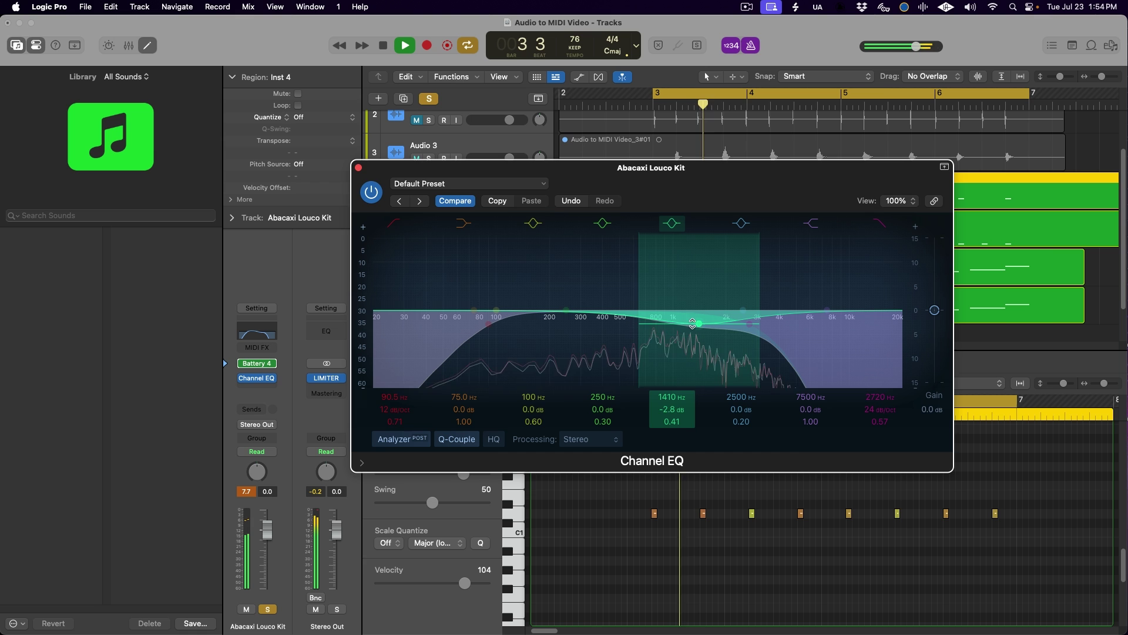
pyautogui.click(359, 169)
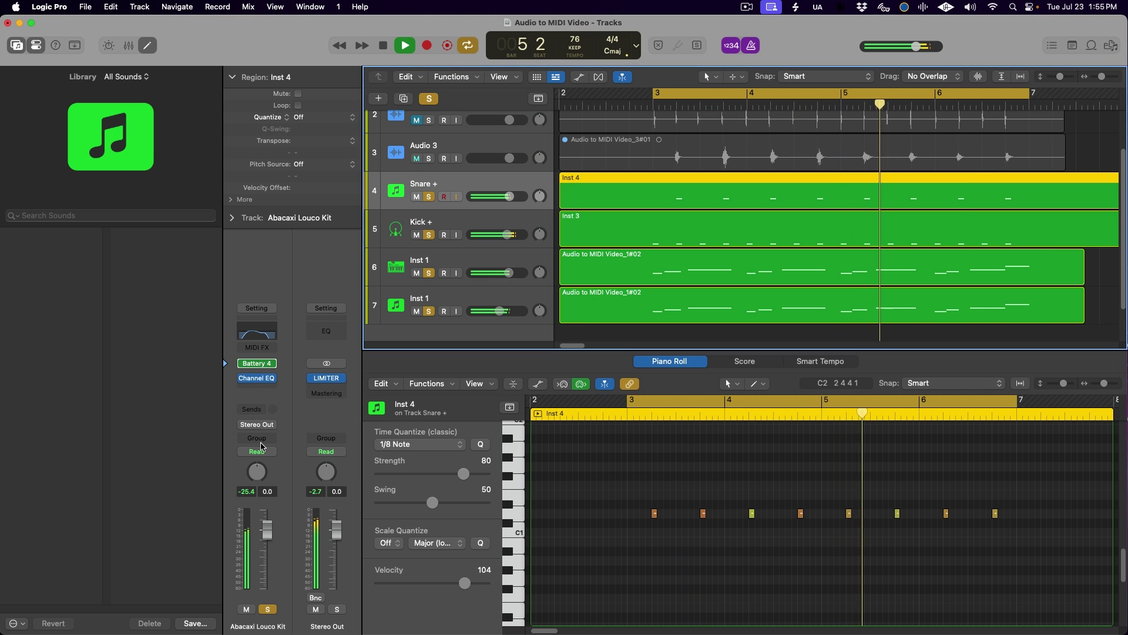
# - Insert RC-20 Retro Color on the drums with its Tame 1 preset
pyautogui.click(272, 378)
pyautogui.click(272, 372)
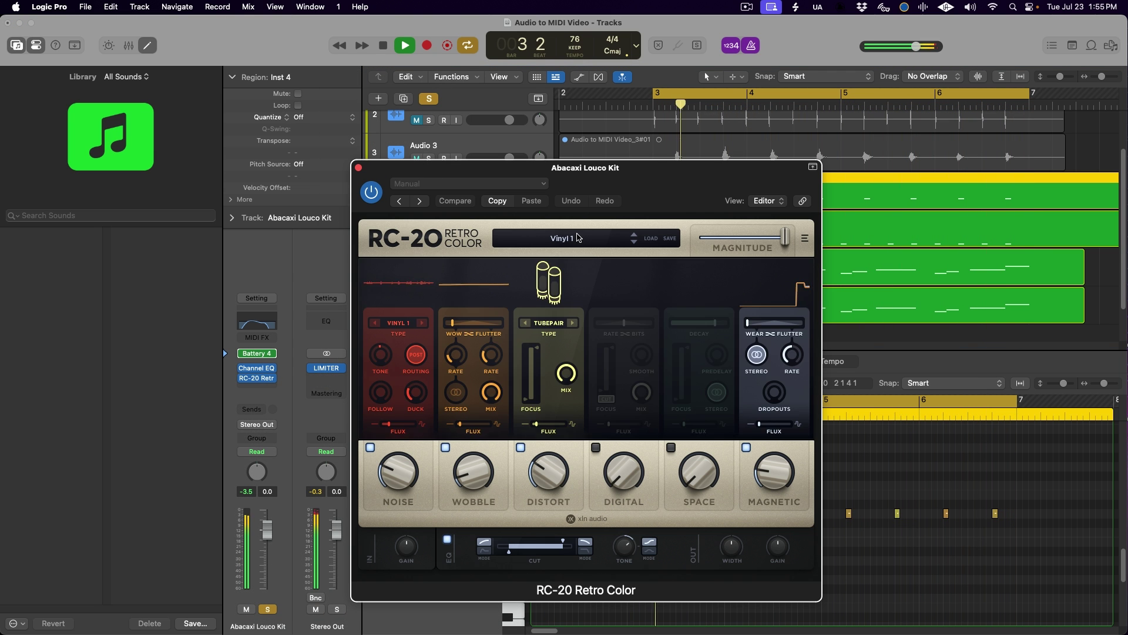
pyautogui.click(562, 238)
pyautogui.click(374, 301)
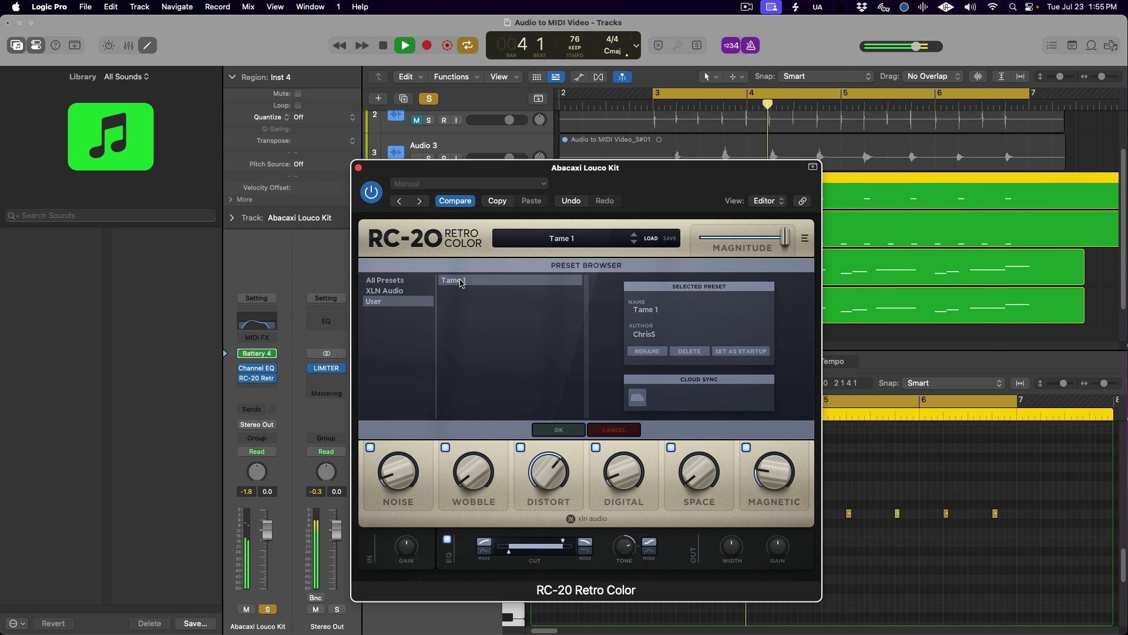
pyautogui.click(359, 168)
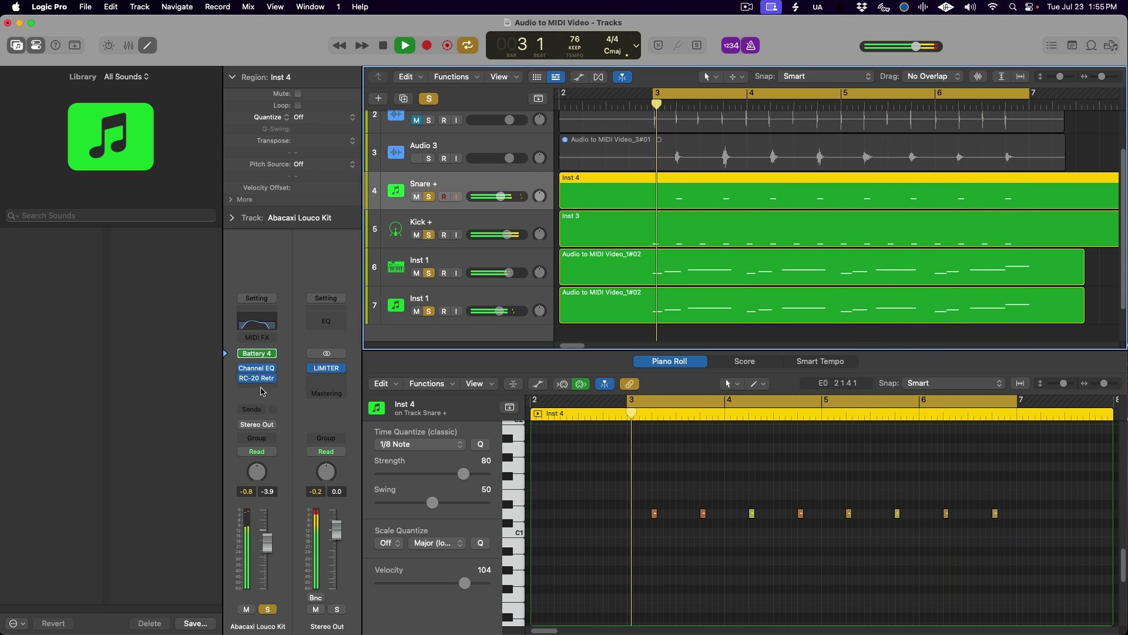
# - Add Little Plate reverb to the drum channel
pyautogui.click(262, 389)
pyautogui.doubleClick(321, 328)
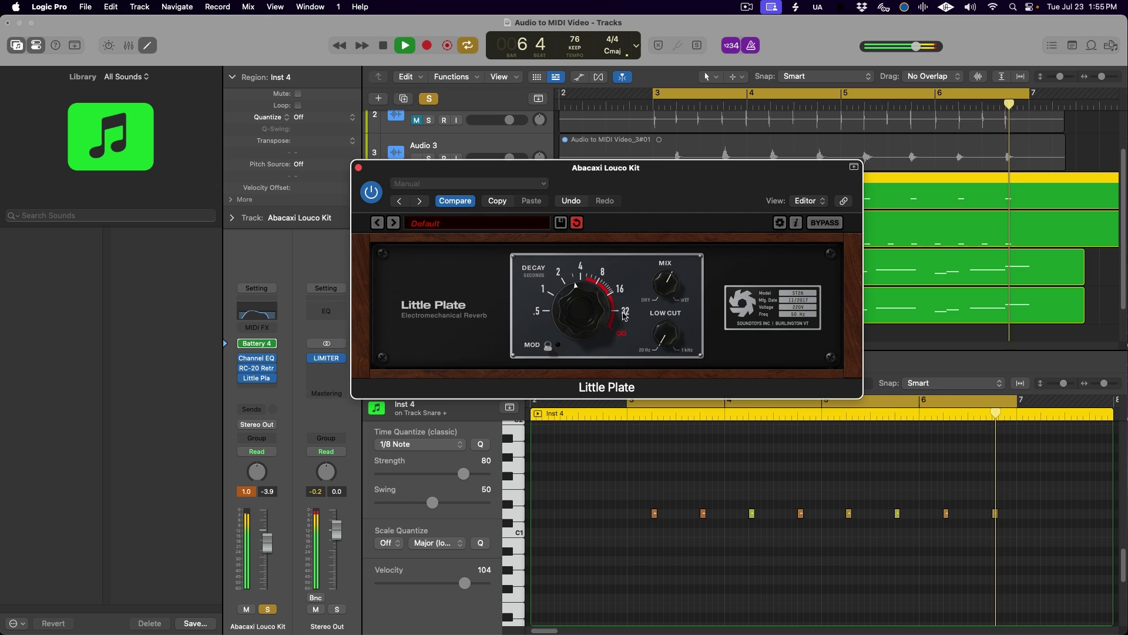
pyautogui.click(359, 168)
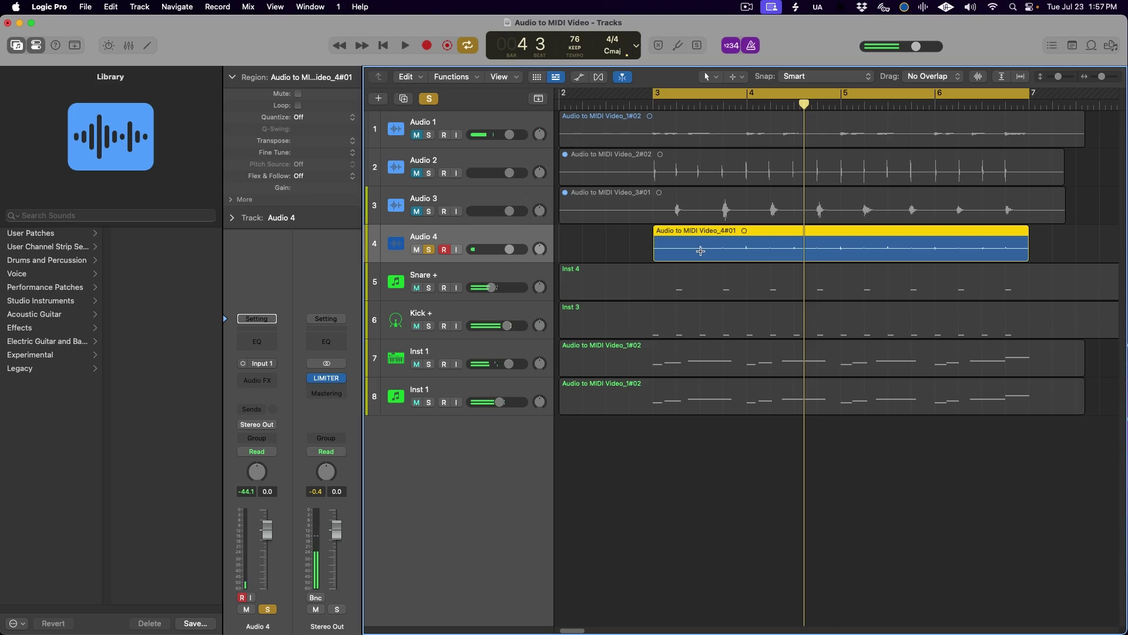
# - Trim the Audio 4 region to its first hit and start Drum Replacement on it
pyautogui.click(701, 251)
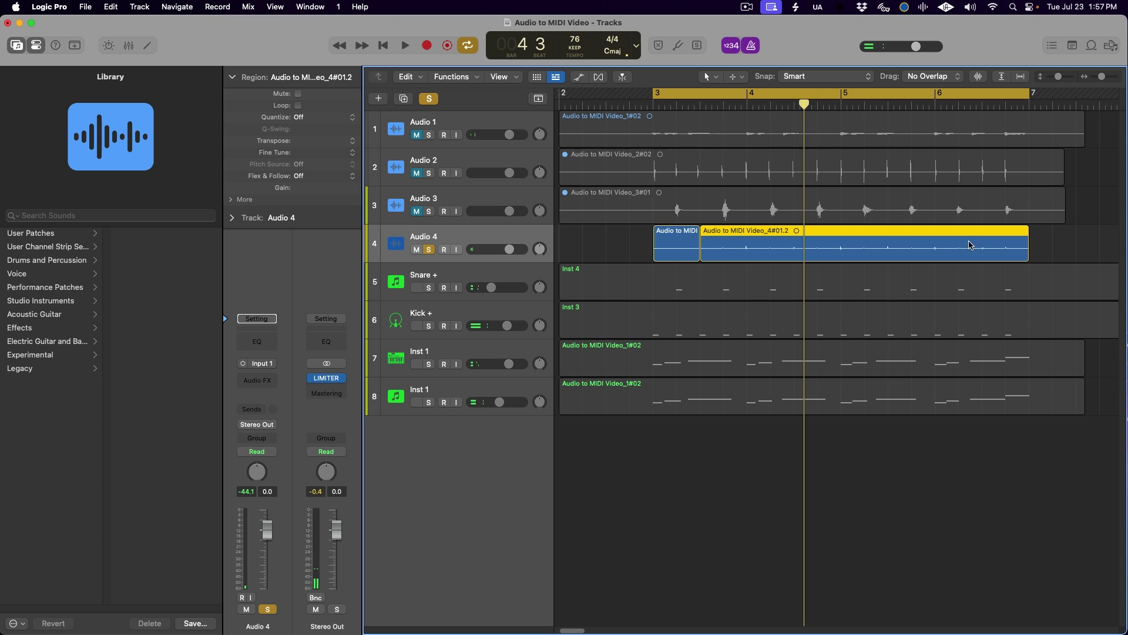
pyautogui.press('Delete')
pyautogui.press('space')
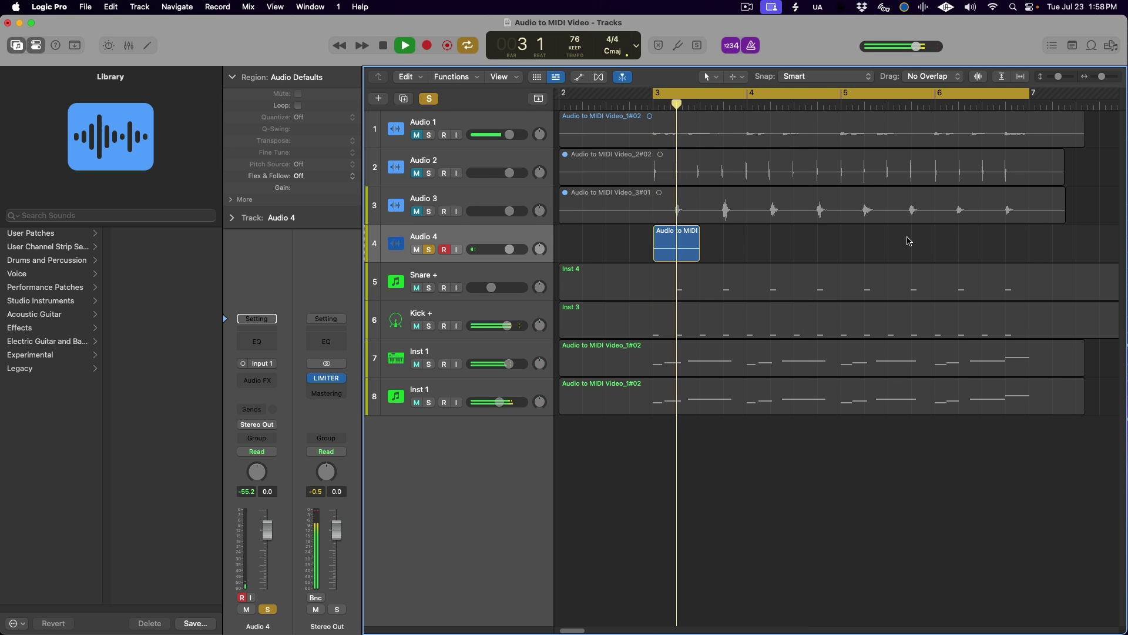
pyautogui.hotkey('ctrl', 'd')
# - Set Drum Replacement to instrument 'other' triggering Closed HH, then shorten Inst 5 to half a bar
pyautogui.click(315, 128)
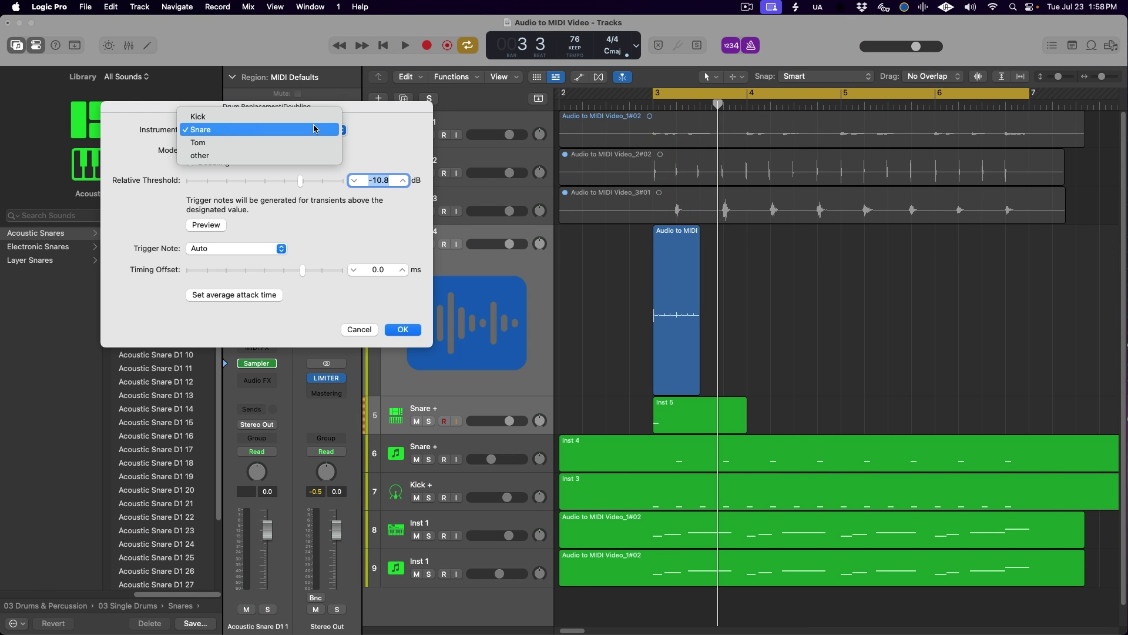
pyautogui.click(304, 156)
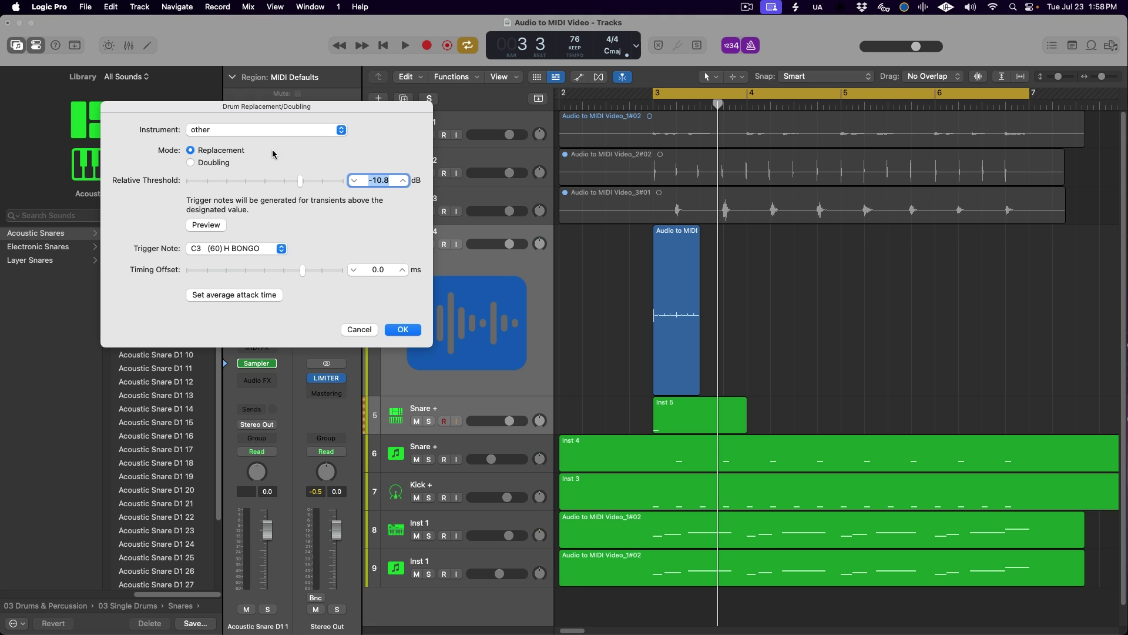
pyautogui.click(236, 248)
pyautogui.scroll(3, 247, 48)
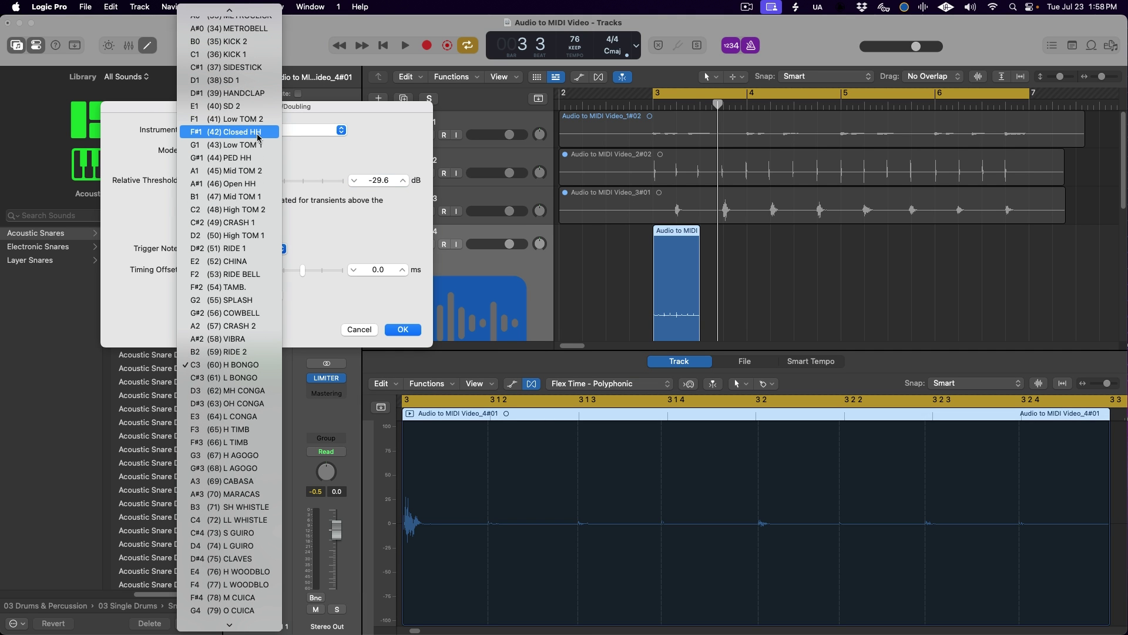
pyautogui.click(258, 134)
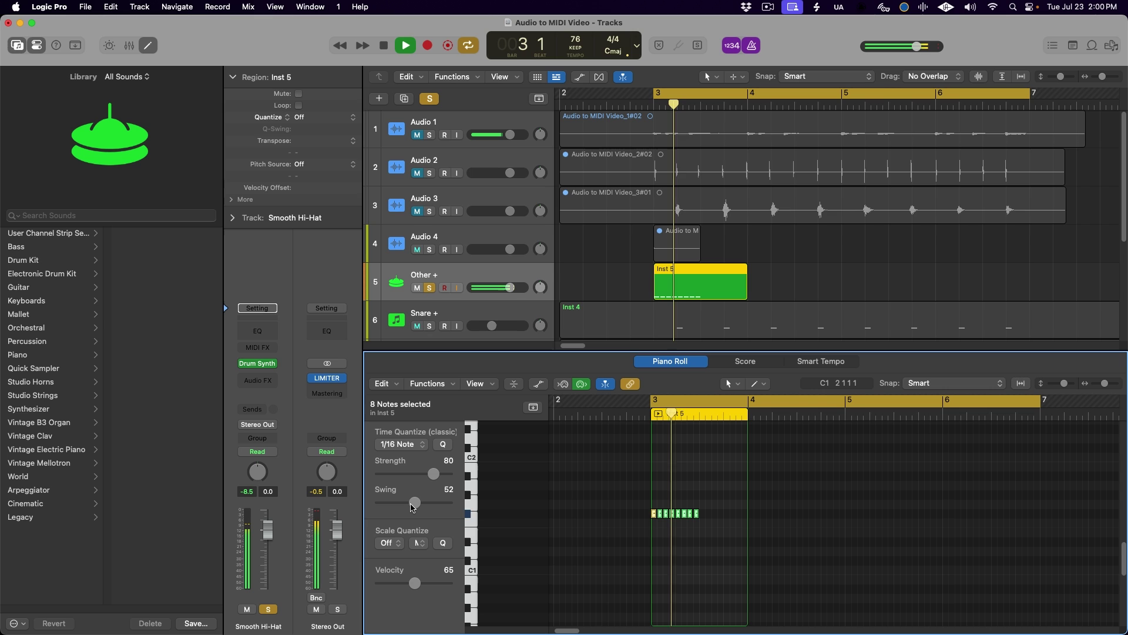
pyautogui.press('space')
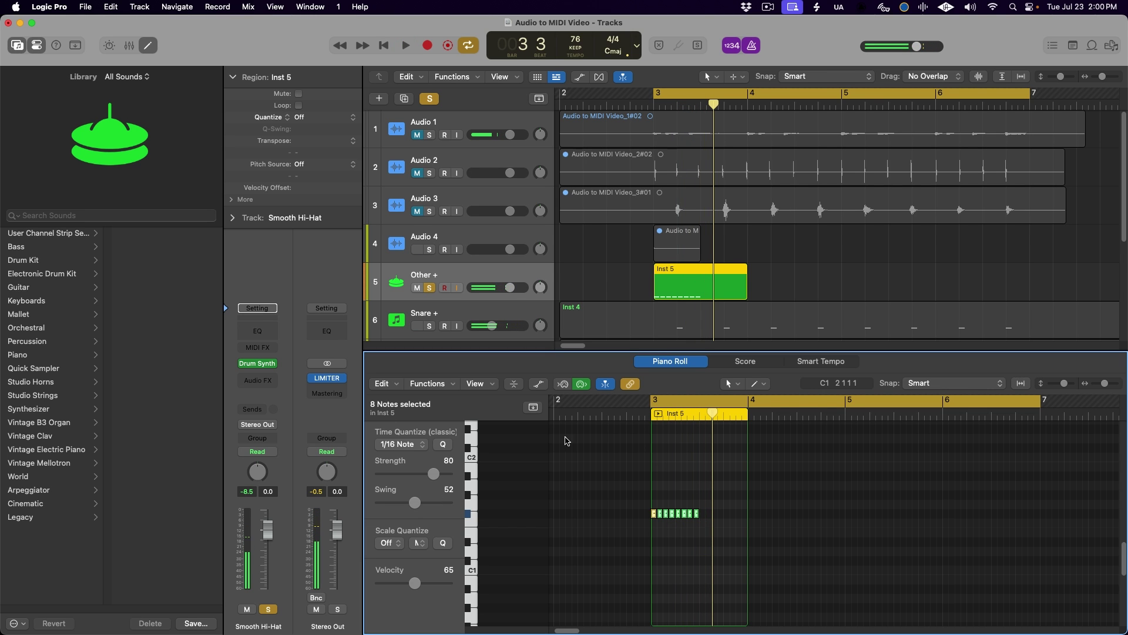
pyautogui.moveTo(745, 292); pyautogui.dragTo(701, 296)
# - Repeat the hi-hat Inst 5 and Audio 4 regions out to bar 7 with Cmd+R
pyautogui.press('super+r')
pyautogui.press('super+r')
pyautogui.press('super+r')
pyautogui.press('super+r')
pyautogui.press('super+r')
pyautogui.press('super+r')
pyautogui.press('super+r')
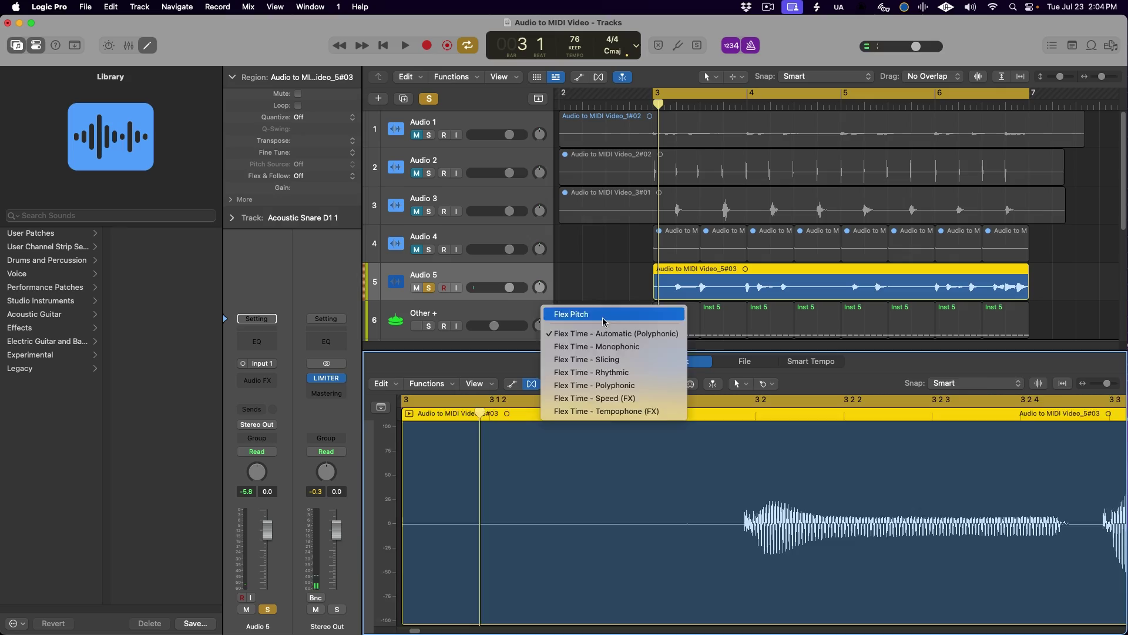
# - Detect Audio 5's pitches with Flex Pitch and create a MIDI bass track from them
pyautogui.click(604, 314)
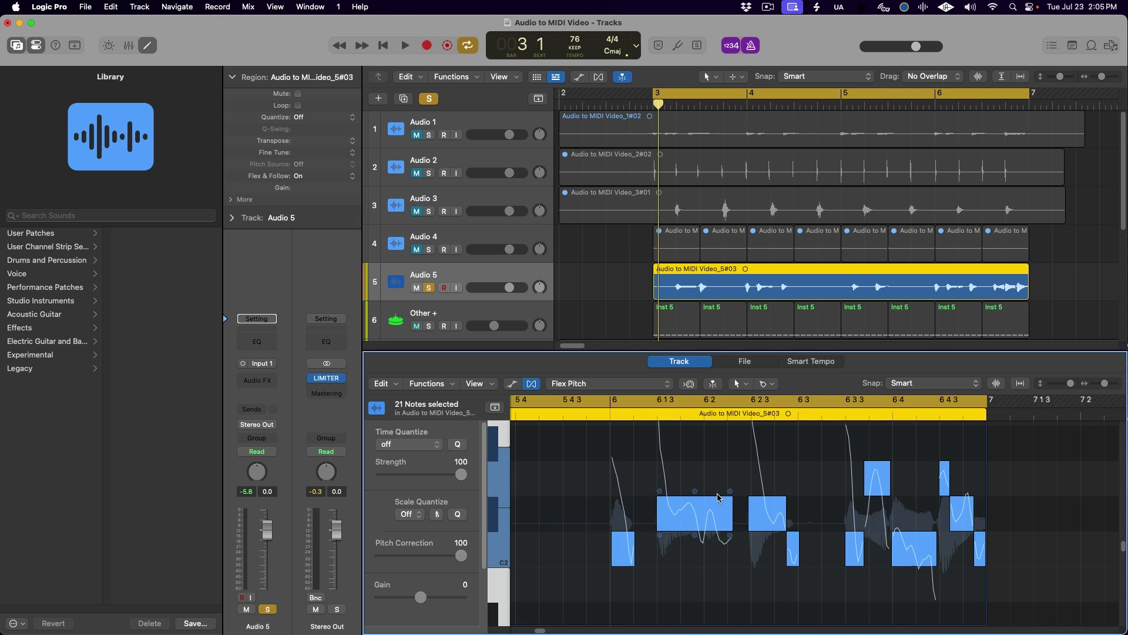
pyautogui.click(971, 490)
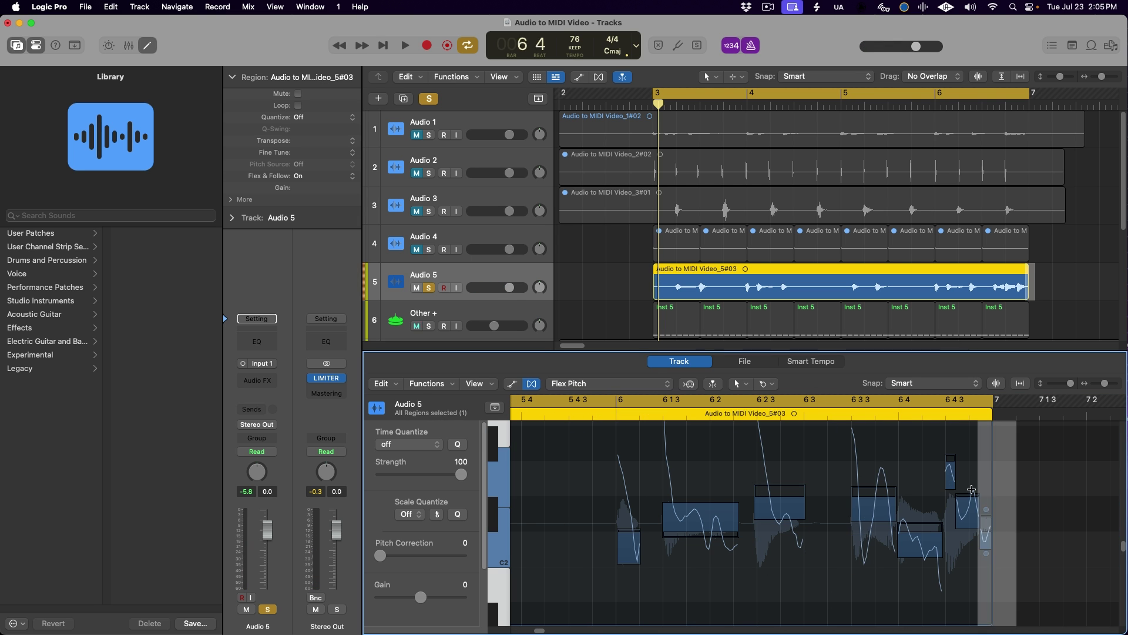
pyautogui.press('space')
pyautogui.click(805, 541)
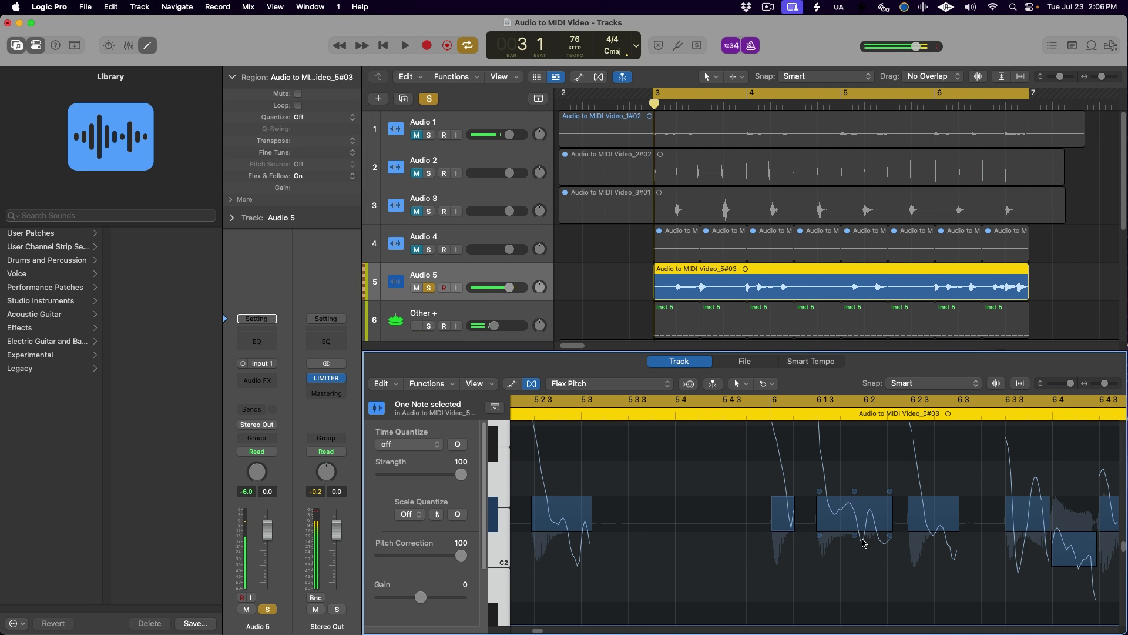
pyautogui.click(382, 384)
pyautogui.click(447, 349)
pyautogui.click(430, 287)
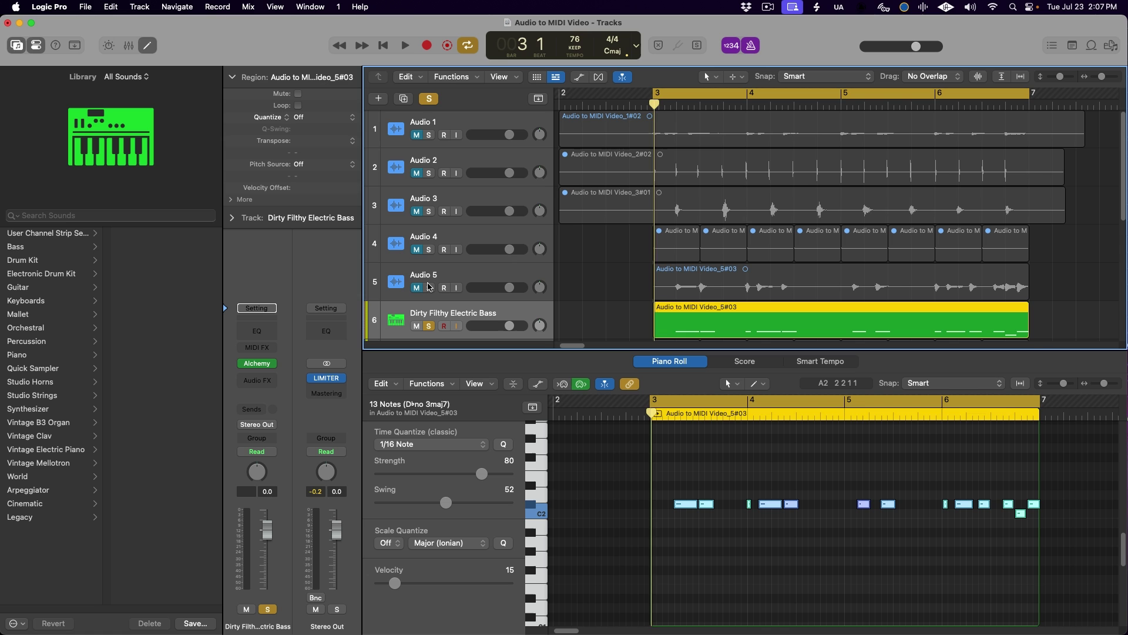
pyautogui.press('space')
# - Raise the bass notes' velocity to 94 and transpose the region down 12 semitones
pyautogui.moveTo(396, 585); pyautogui.dragTo(474, 583)
pyautogui.hotkey('alt', 'shift', 'Down')
pyautogui.press('space')
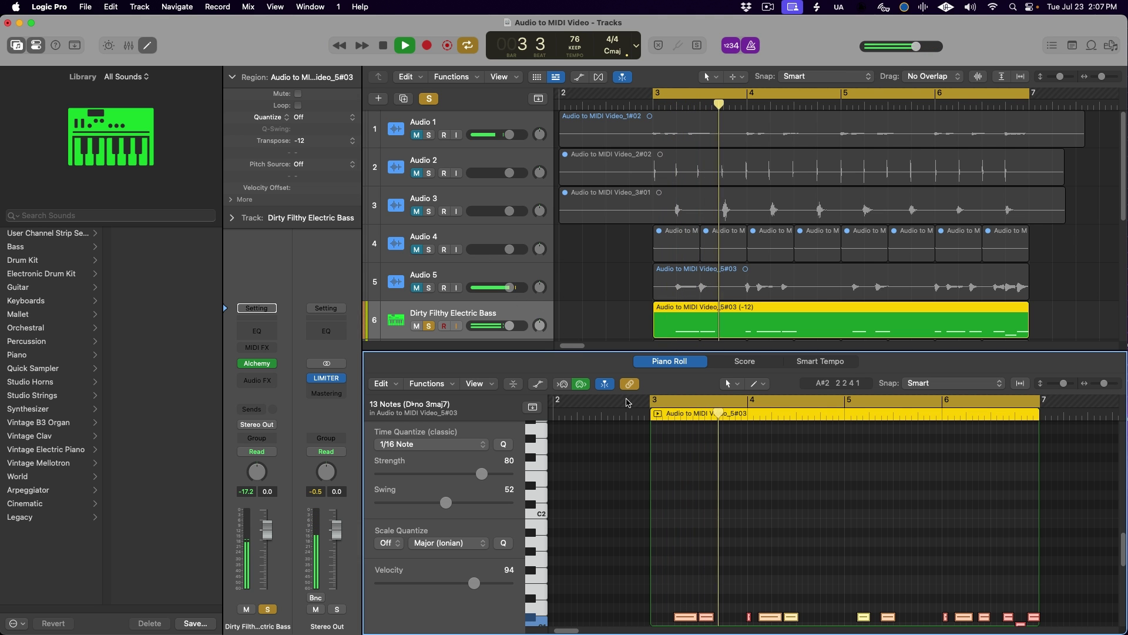
pyautogui.scroll(-1, 628, 404)
pyautogui.scroll(-1, 646, 450)
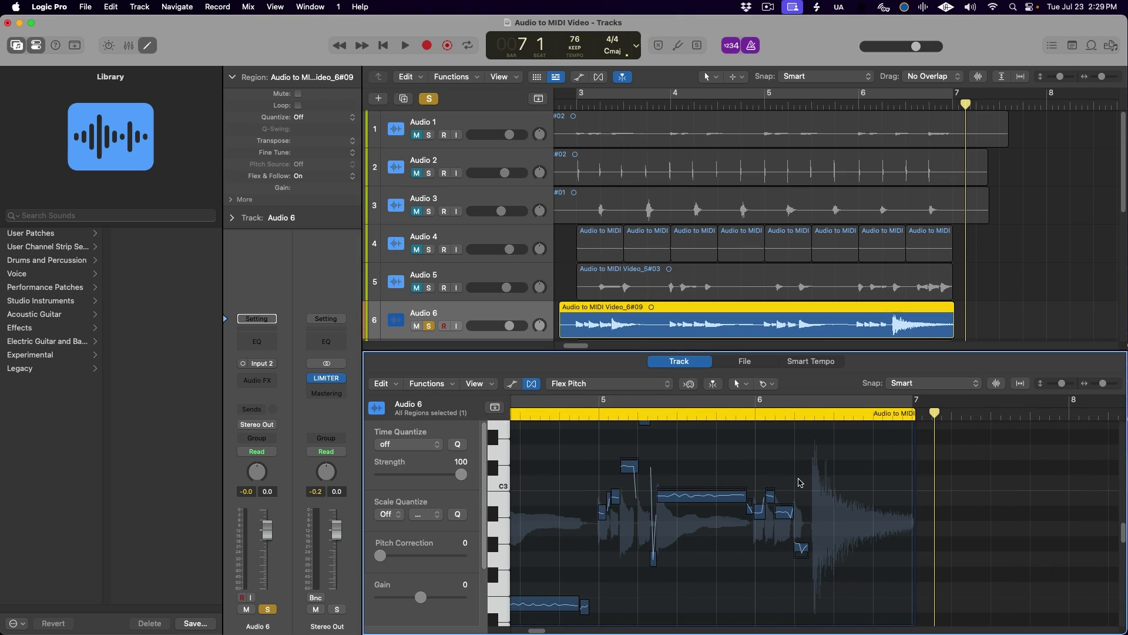
# - Scroll the Flex Pitch editor back up
pyautogui.scroll(10, 799, 482)
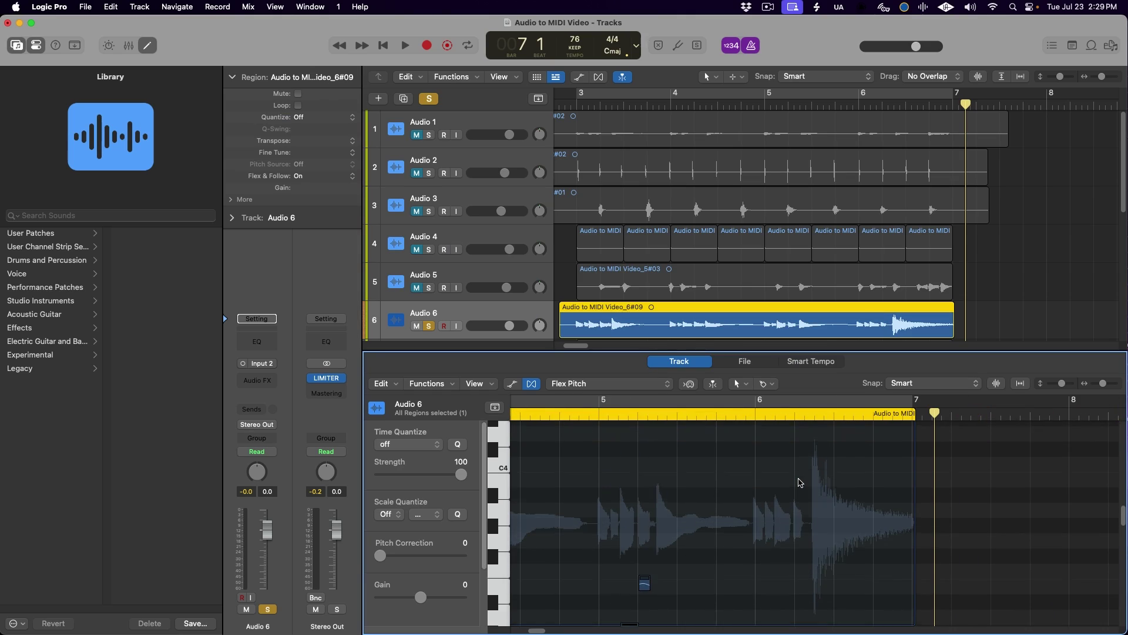
pyautogui.scroll(10, 799, 482)
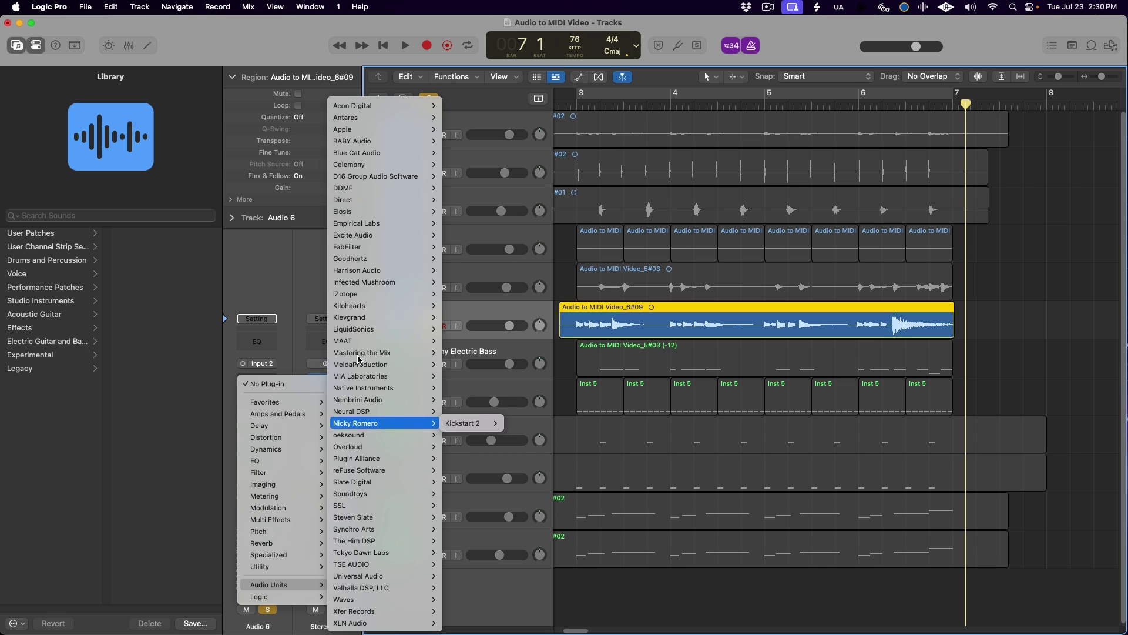
# - Insert Melodyne on Audio 6 and transfer the guitar audio by playing the song
pyautogui.moveTo(394, 166)
pyautogui.moveTo(479, 164)
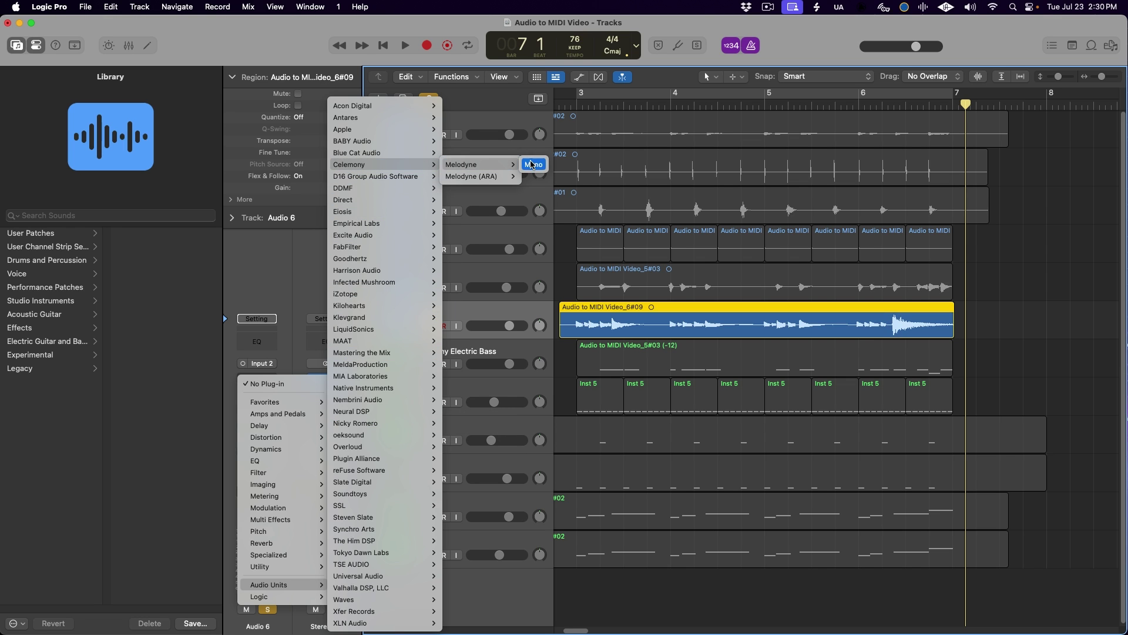
pyautogui.click(534, 164)
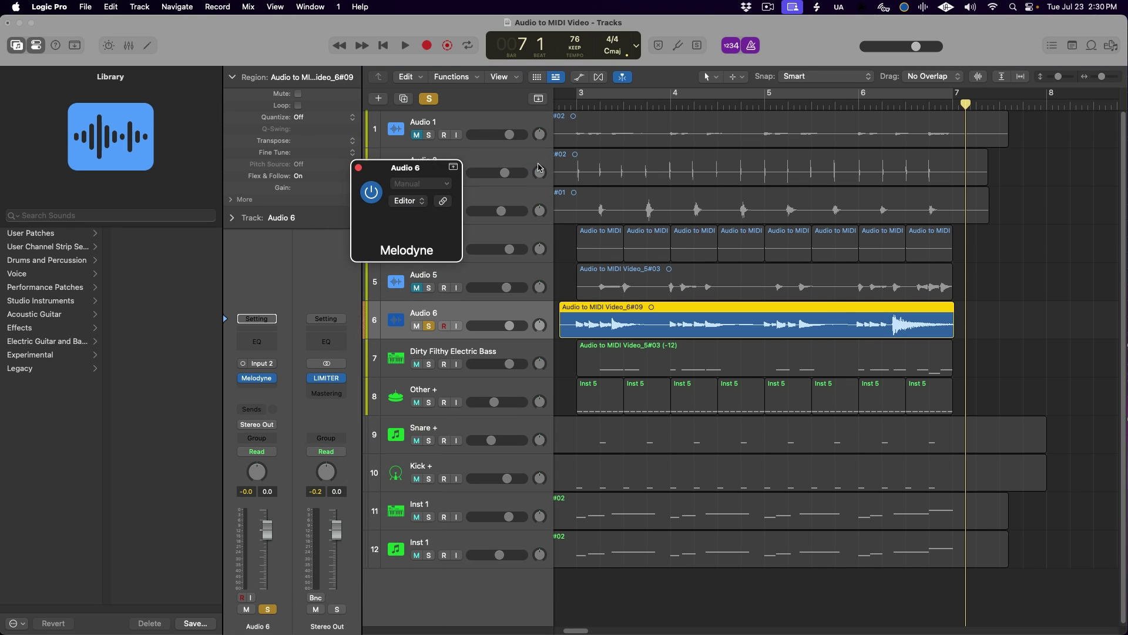
pyautogui.click(419, 237)
pyautogui.press('space')
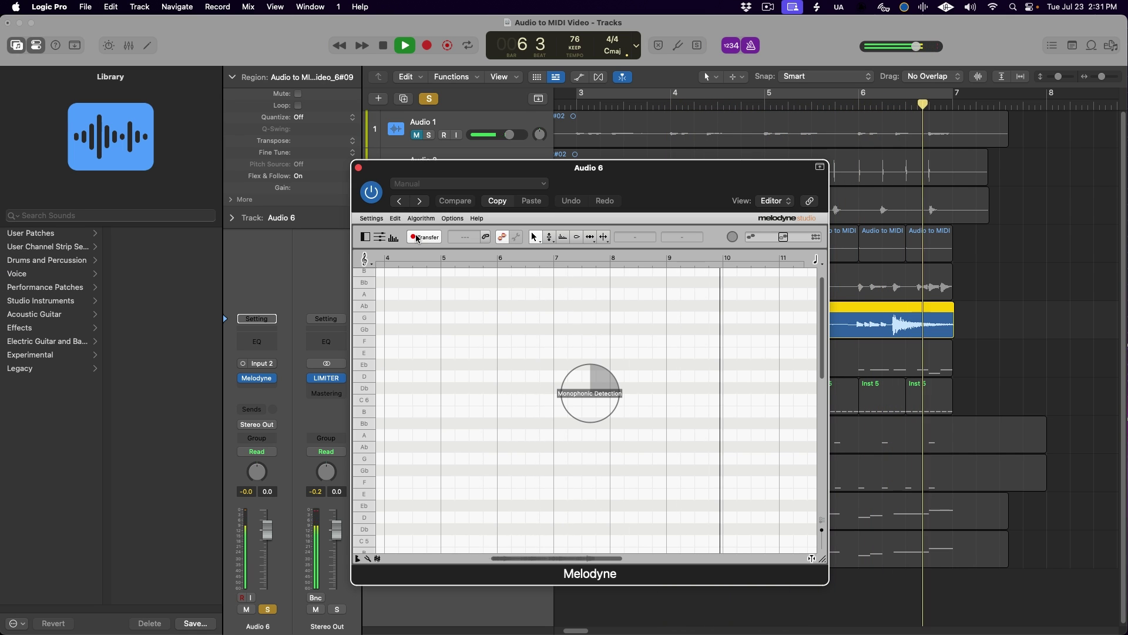
pyautogui.press('space')
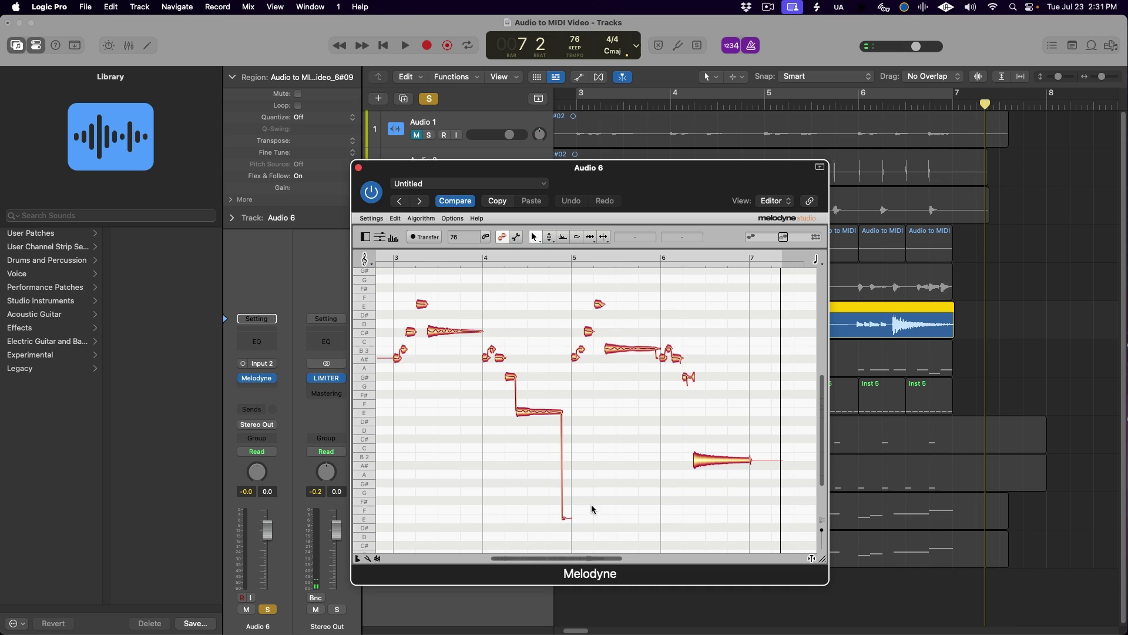
# - Re-detect all the guitar notes with Melodyne's Polyphonic Sustain algorithm
pyautogui.press('super+a')
pyautogui.click(422, 219)
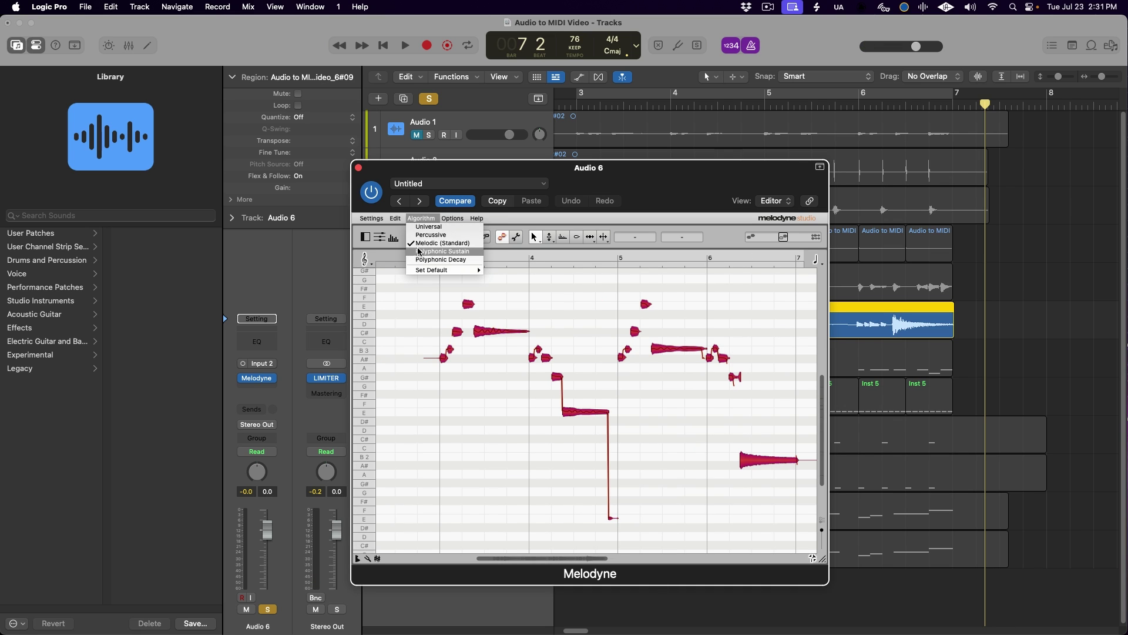
pyautogui.click(454, 251)
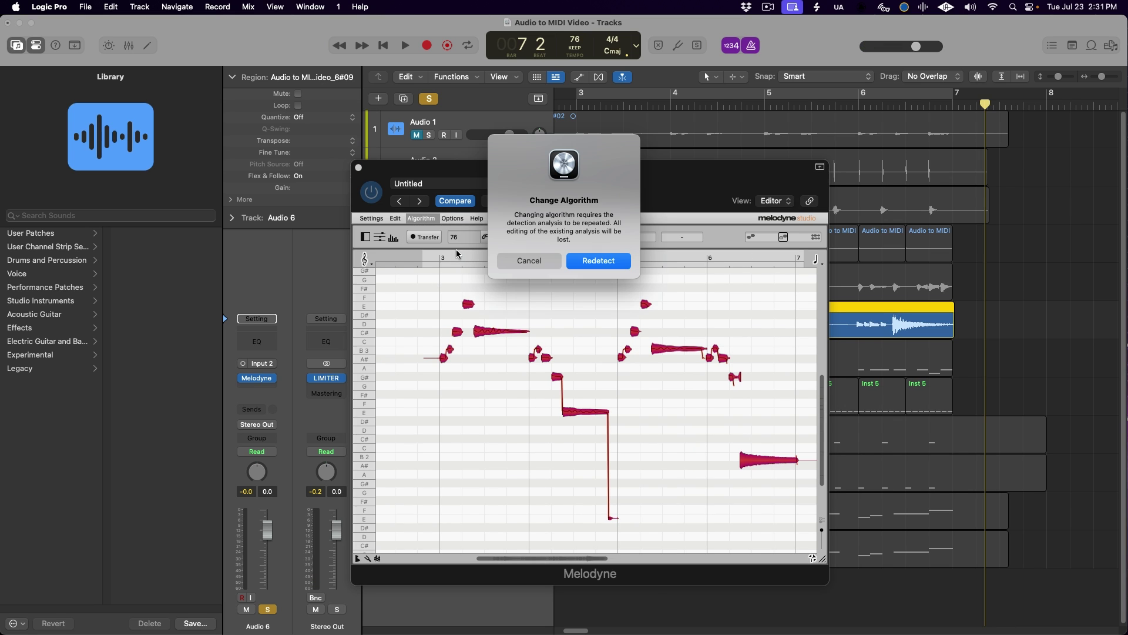
pyautogui.click(595, 262)
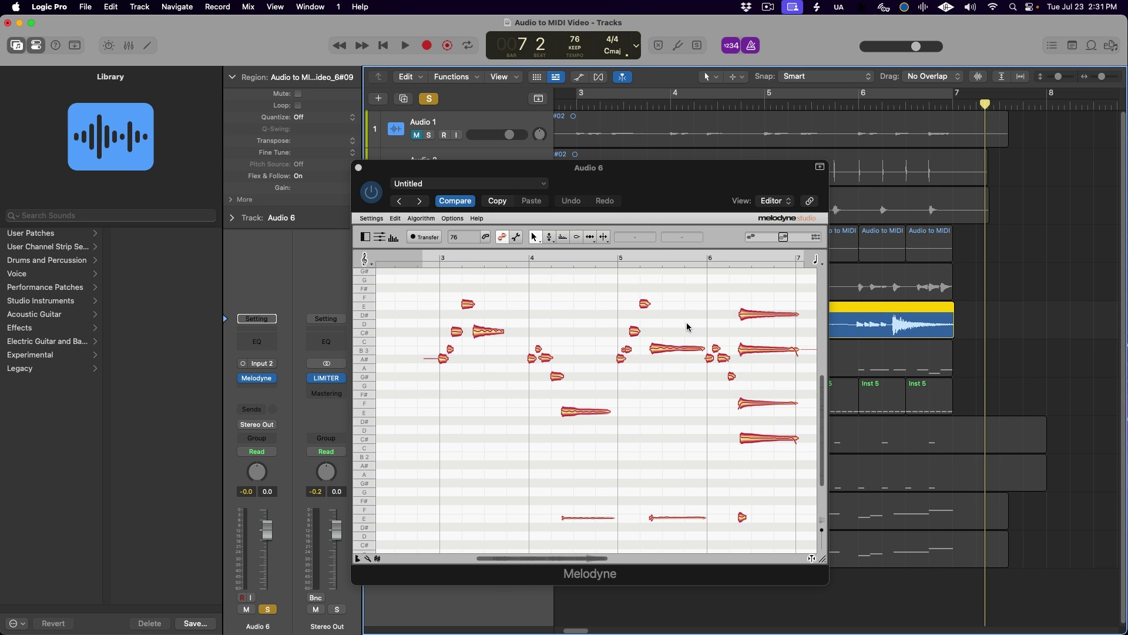
# - Export the detected notes as the MIDI file Guitar Melody.mid
pyautogui.hscroll(3, 758, 401)
pyautogui.click(650, 441)
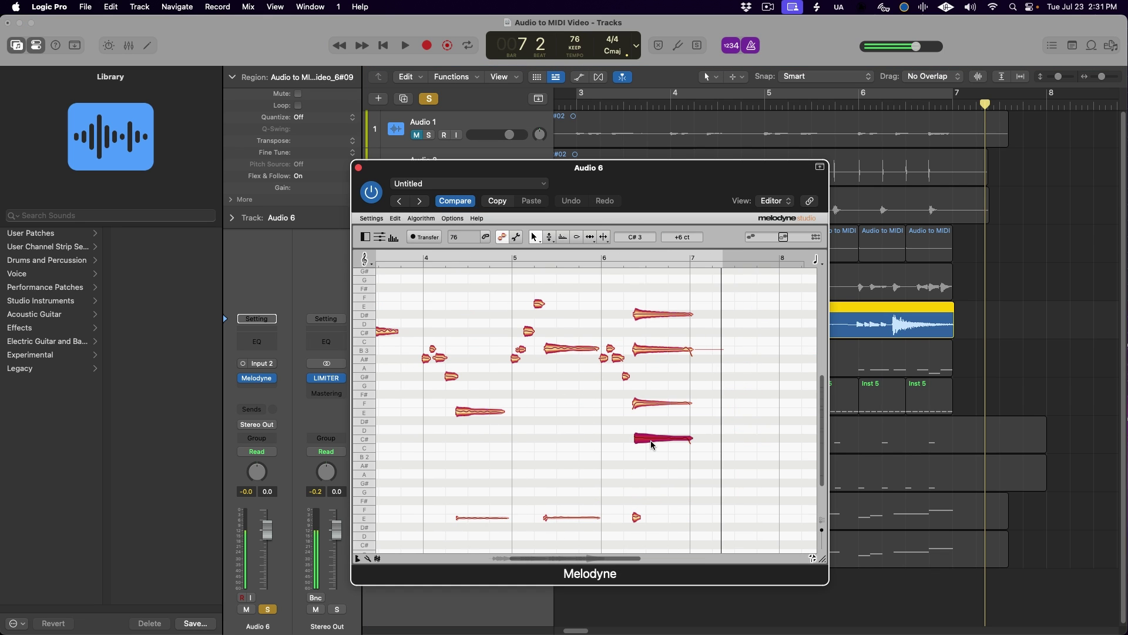
pyautogui.press('Left')
pyautogui.press('Left')
pyautogui.click(377, 221)
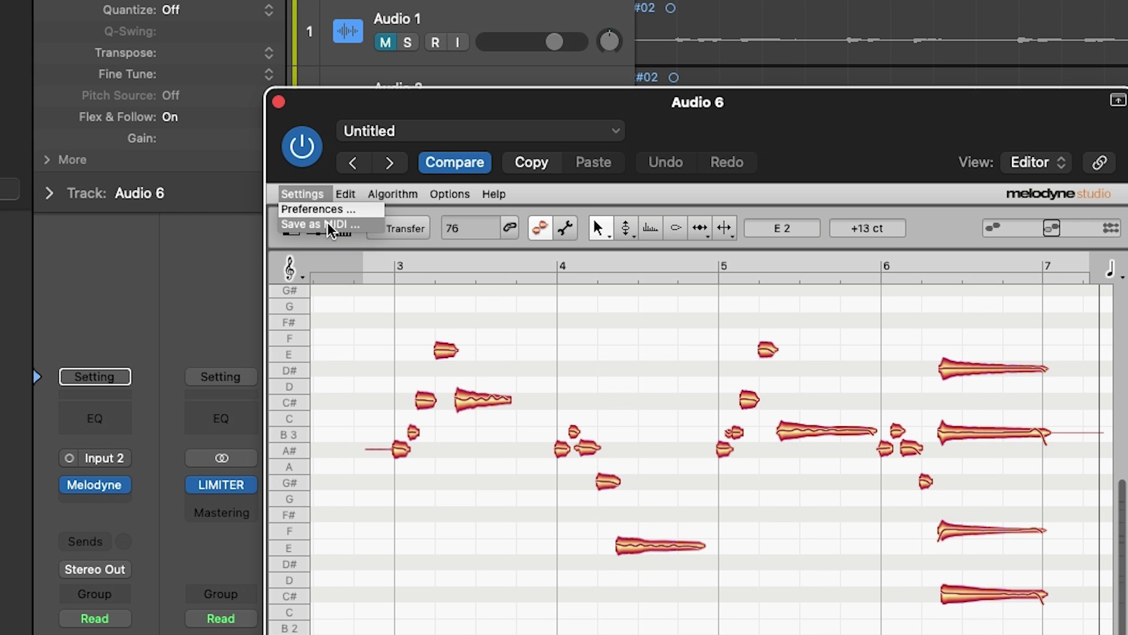
pyautogui.click(327, 223)
pyautogui.write('Guitar Melody')
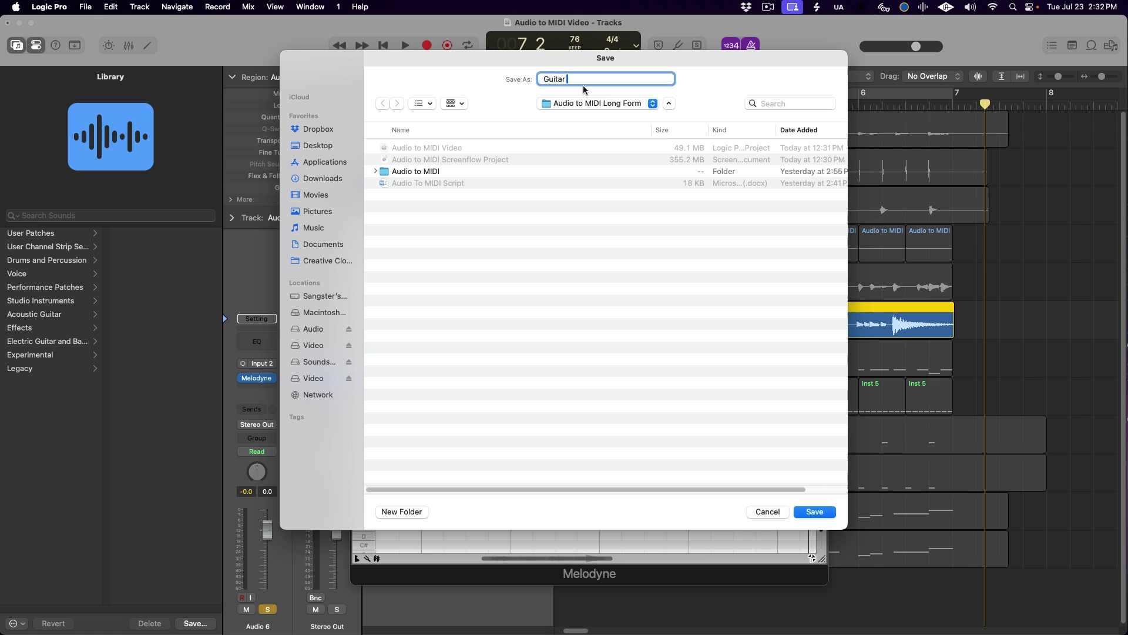
pyautogui.press('Return')
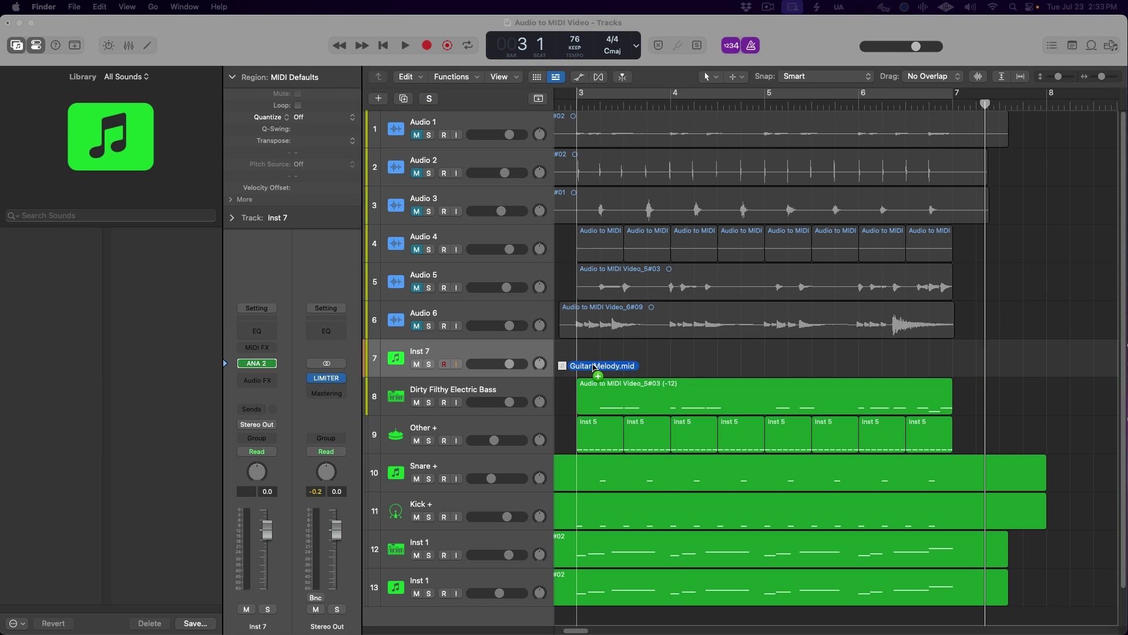
# - Place Guitar Melody.mid on Inst 7, inspect its Melodyne #1 notes, and load UVI Workstation
pyautogui.moveTo(595, 367); pyautogui.dragTo(594, 368)
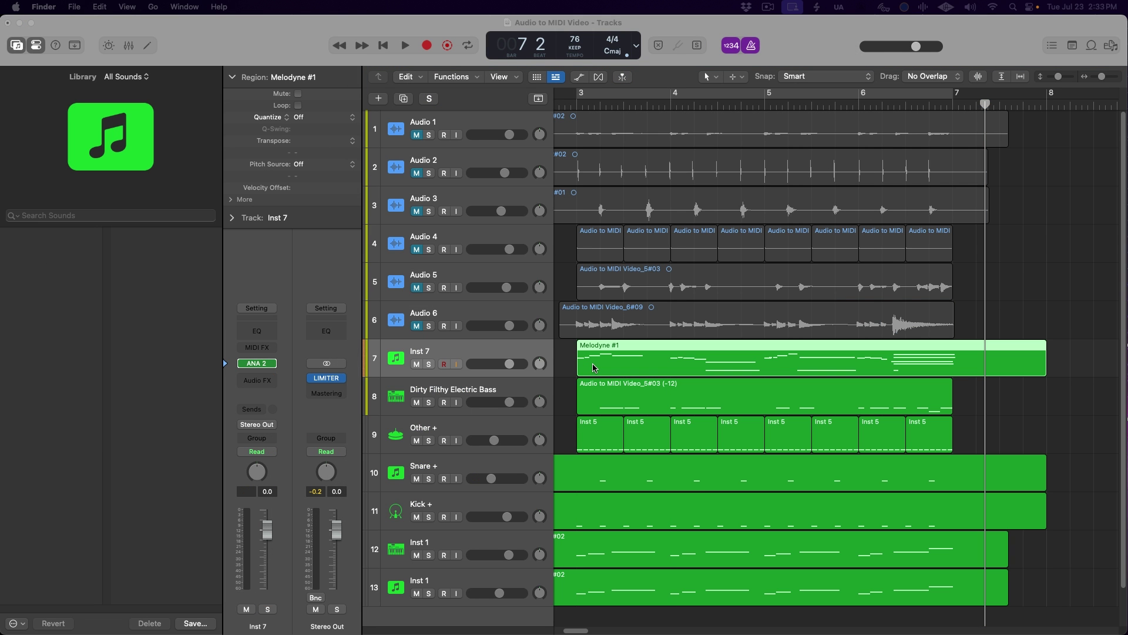
pyautogui.doubleClick(634, 361)
pyautogui.scroll(-5, 891, 491)
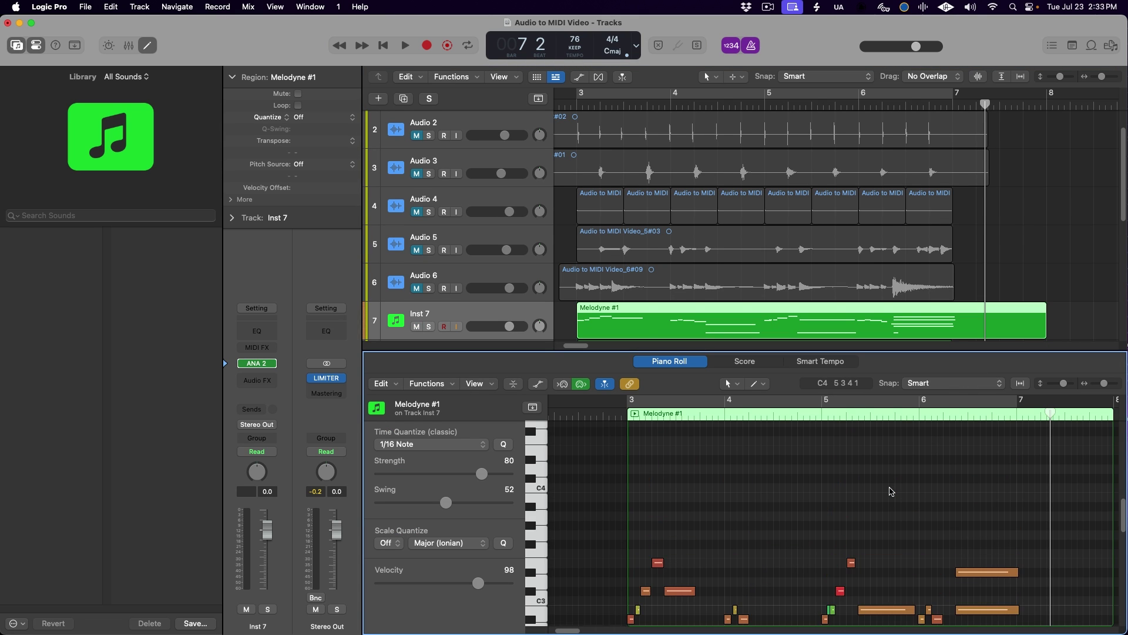
pyautogui.moveTo(718, 568); pyautogui.dragTo(993, 596)
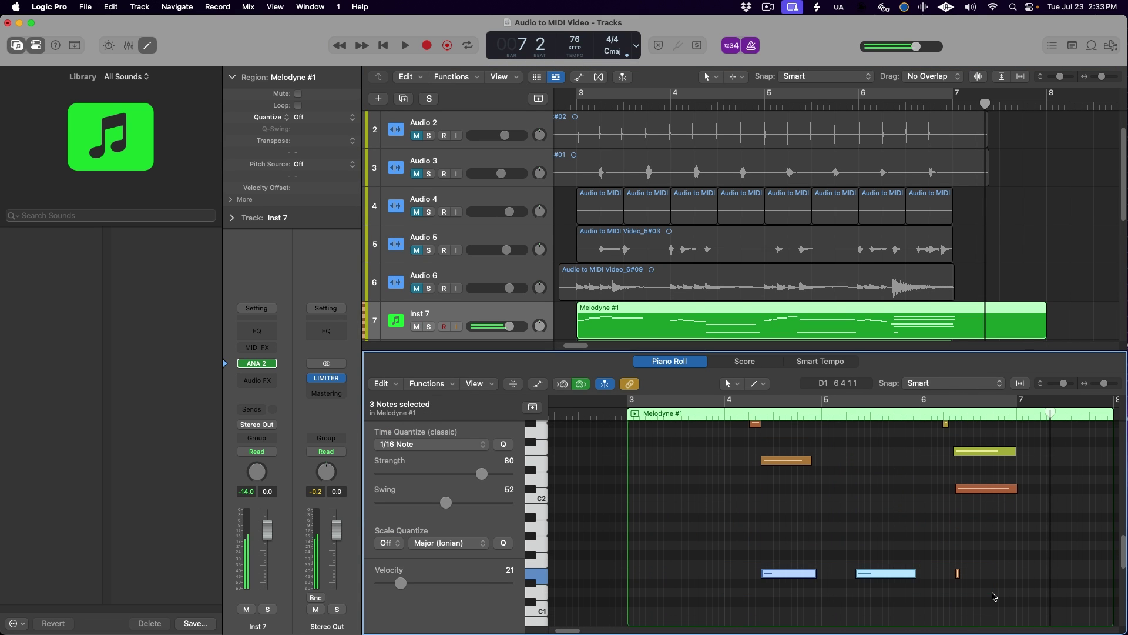
pyautogui.scroll(6, 907, 558)
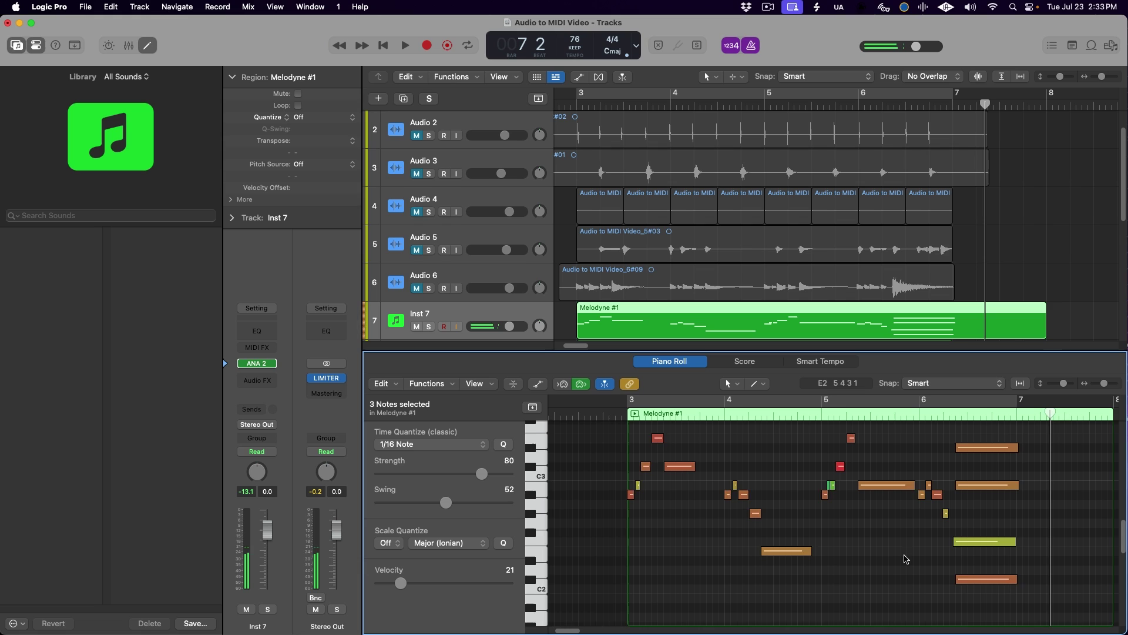
pyautogui.click(831, 512)
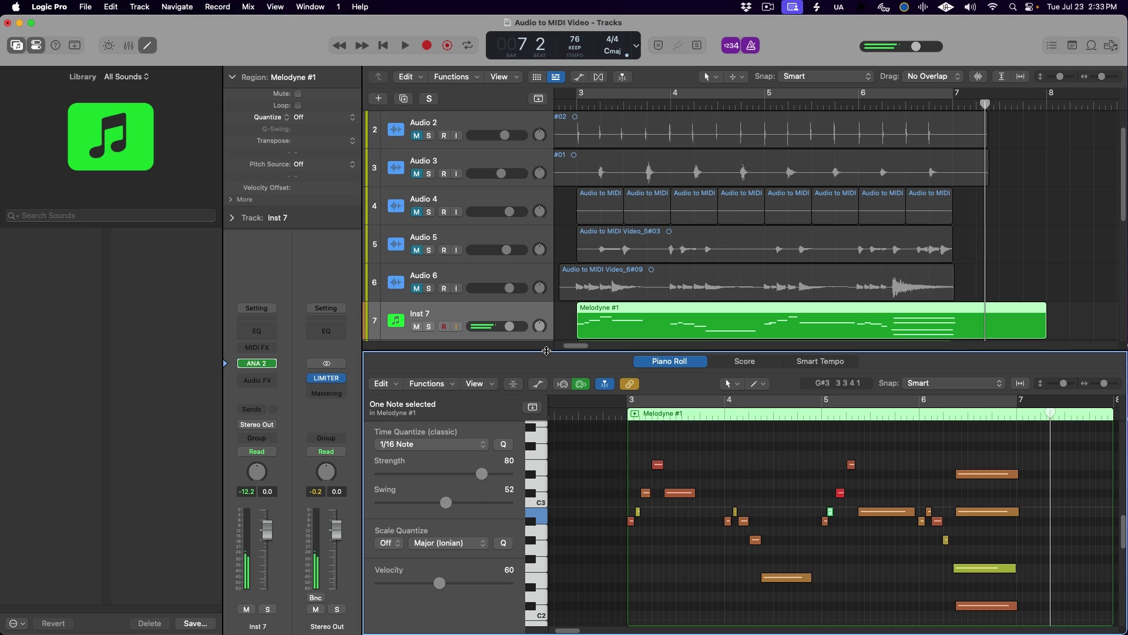
pyautogui.click(260, 367)
pyautogui.click(595, 578)
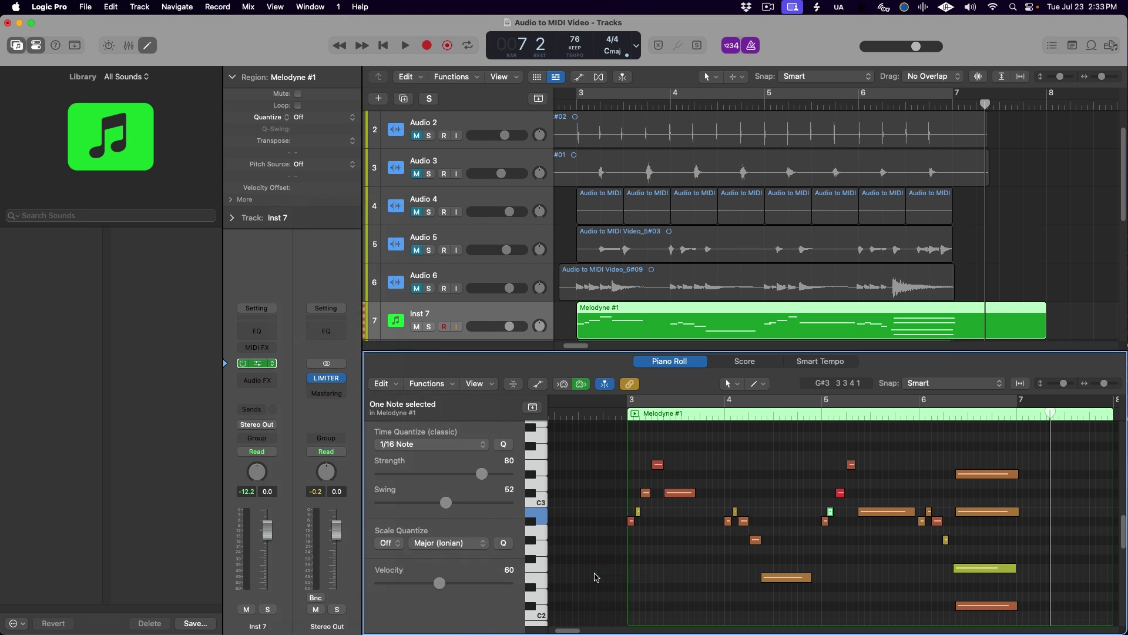
# - Load UVI's DS90s Leads Scream Solo preset and make all melody notes legato, keeping overlaps
pyautogui.doubleClick(584, 228)
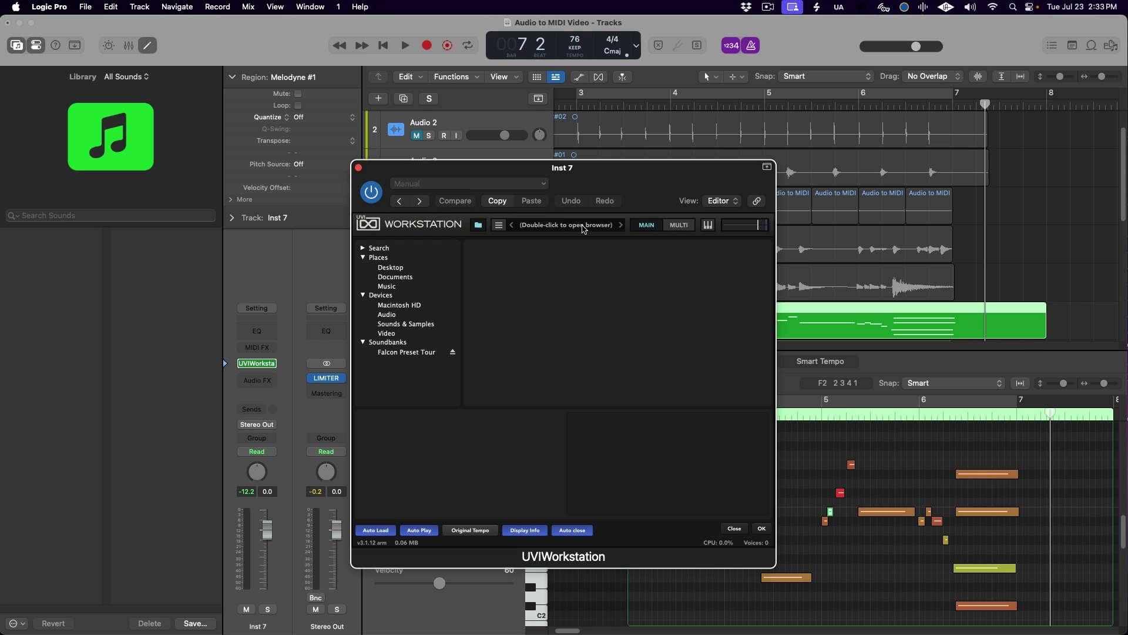
pyautogui.click(418, 286)
pyautogui.doubleClick(544, 271)
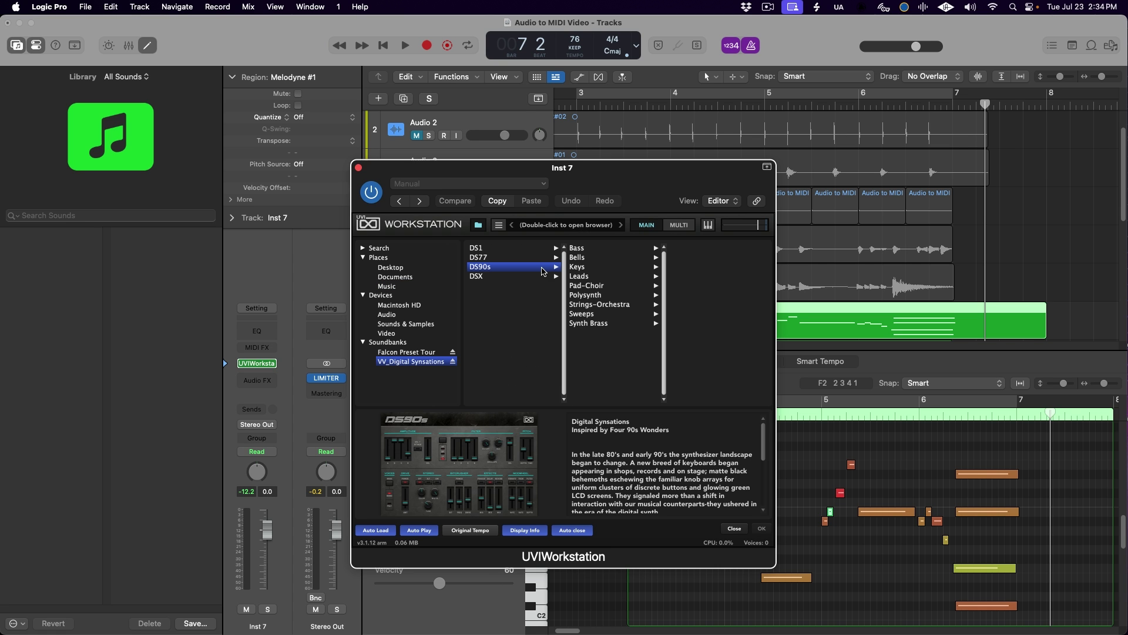
pyautogui.click(584, 277)
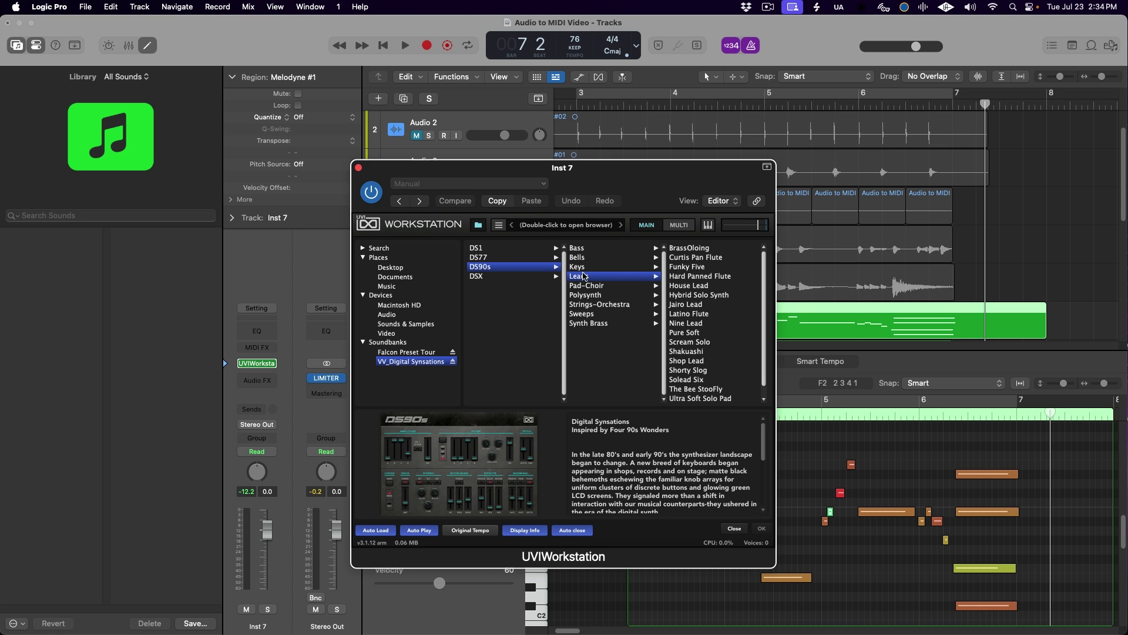
pyautogui.doubleClick(706, 342)
pyautogui.press('space')
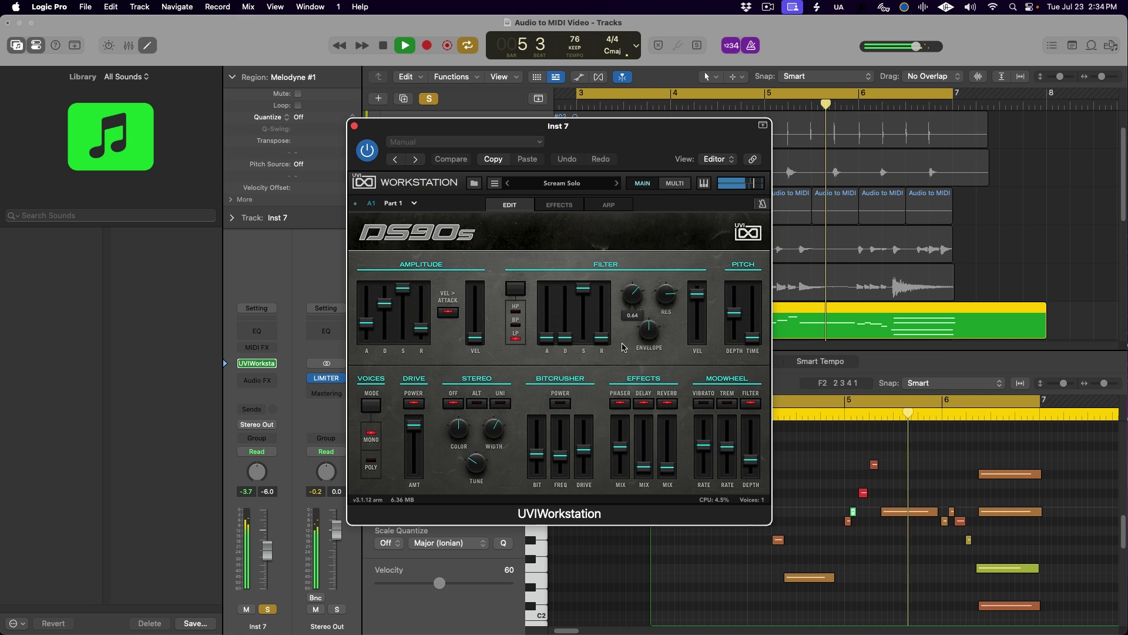
pyautogui.moveTo(670, 311)
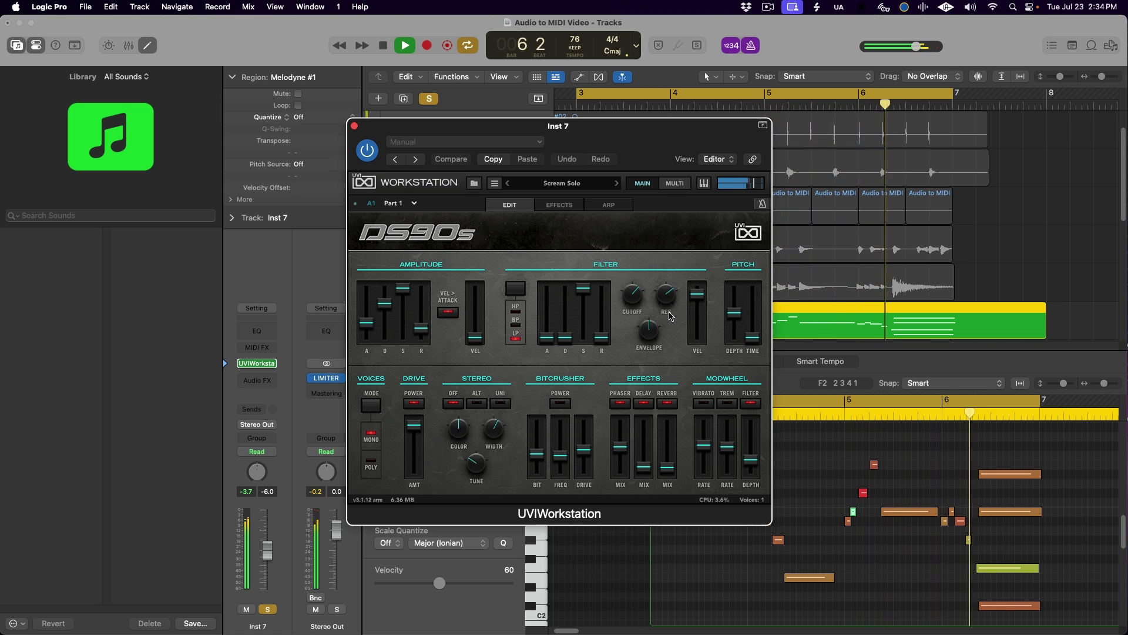
pyautogui.press('space')
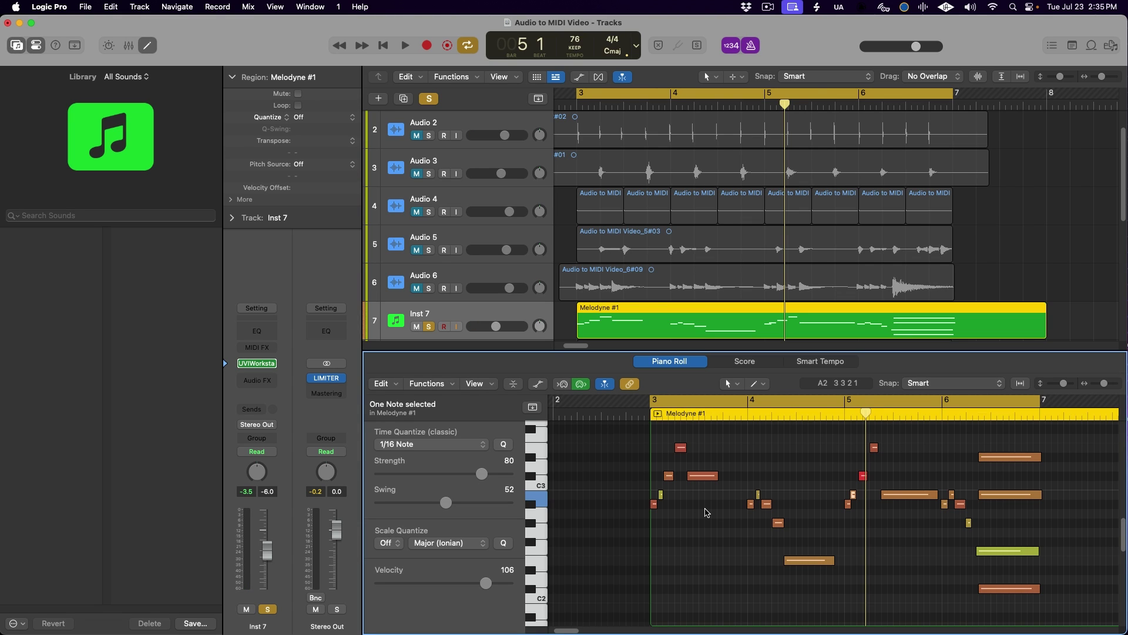
pyautogui.press('super+a')
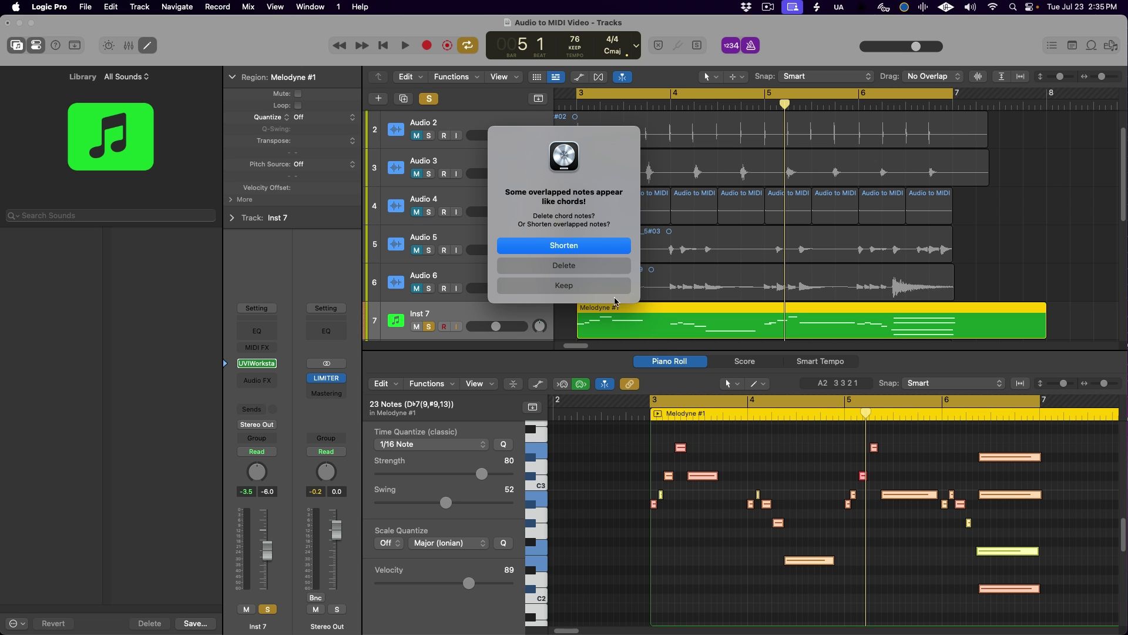
pyautogui.click(601, 289)
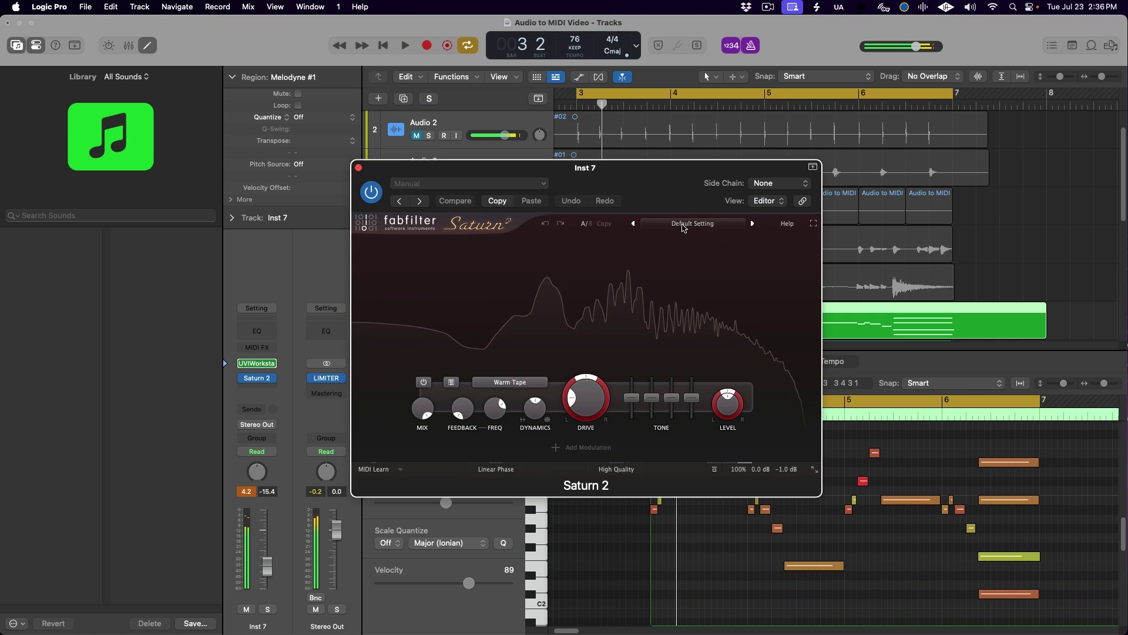
# - Load Saturn 2's Chaotic Layer bM preset on Inst 7 and audition it
pyautogui.click(693, 223)
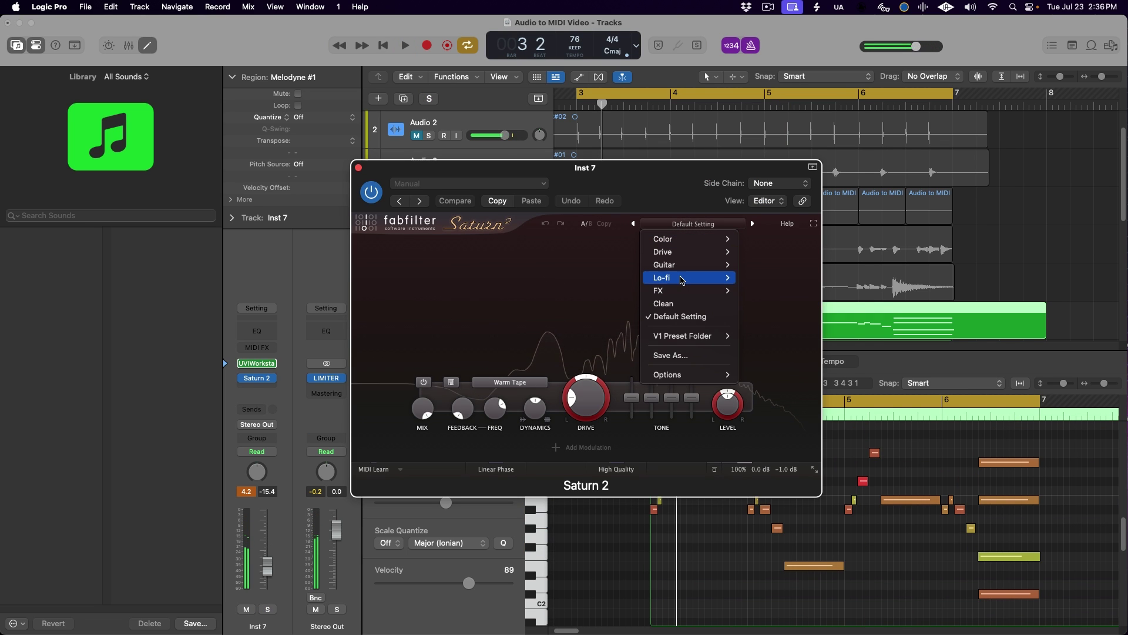
pyautogui.moveTo(681, 288)
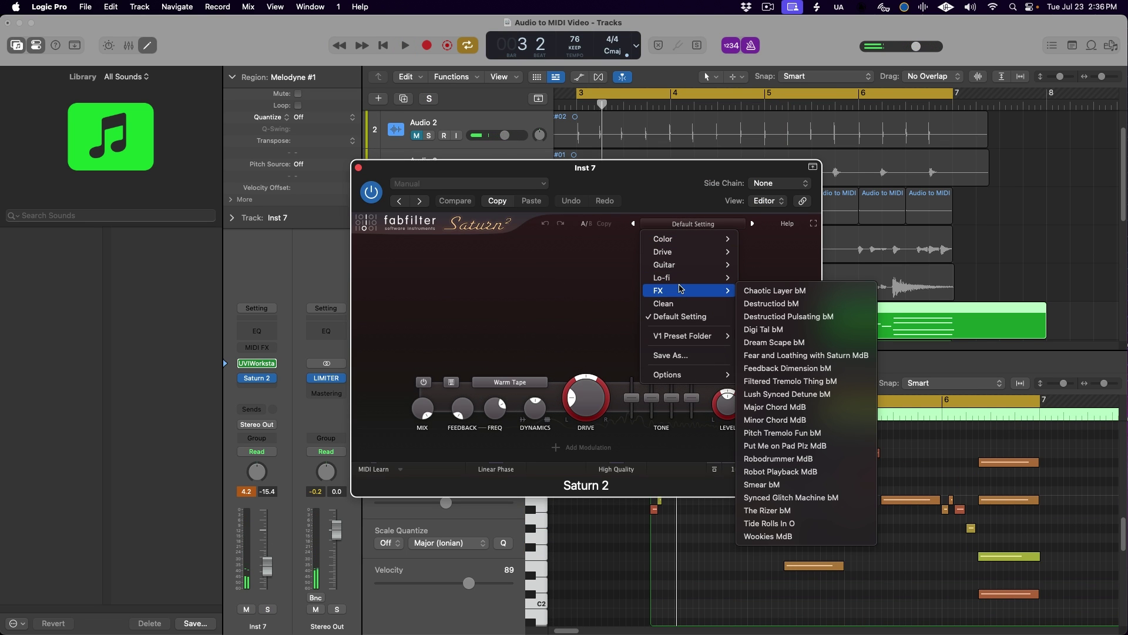
pyautogui.click(767, 290)
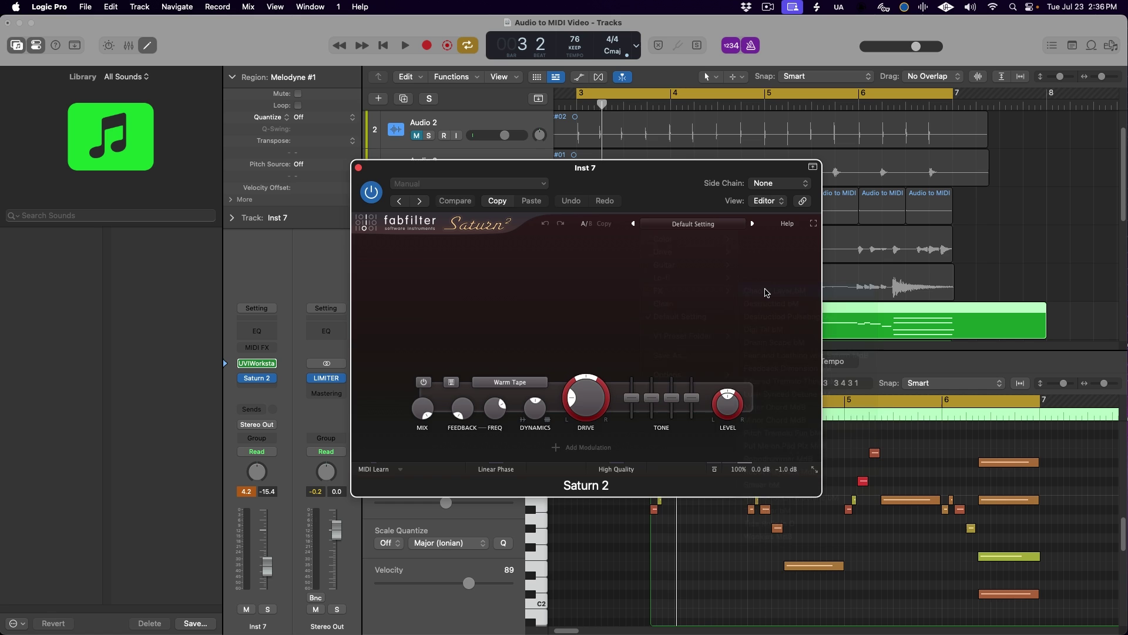
pyautogui.press('space')
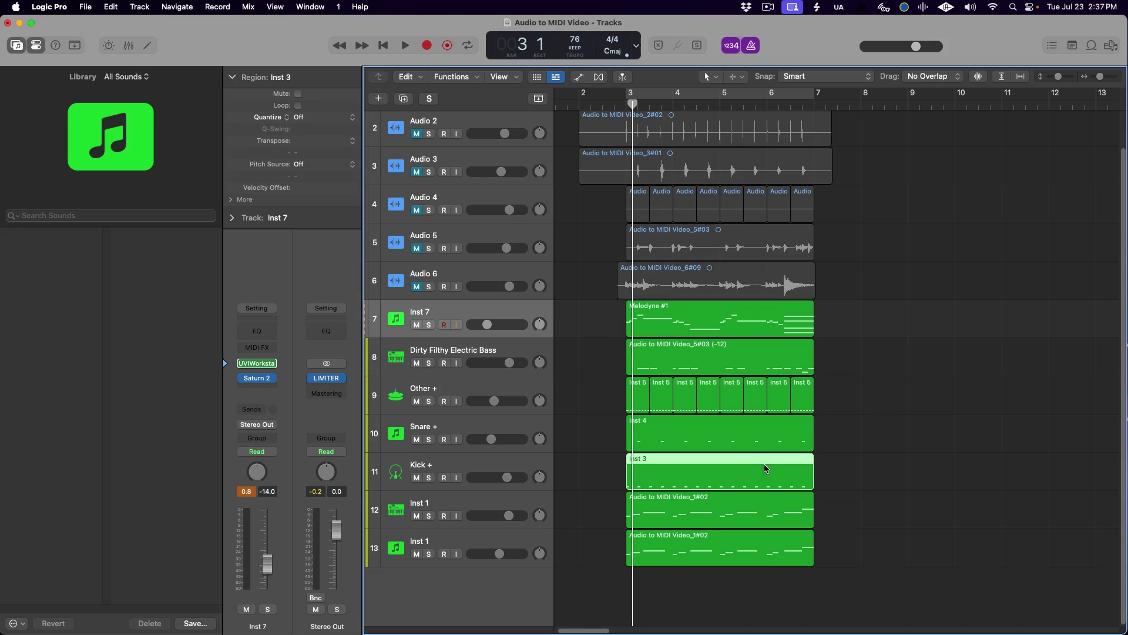
# - Copy the bass, snare and kick regions to follow the originals, then play the arrangement
pyautogui.keyDown('shift'); pyautogui.click(737, 423); pyautogui.keyUp('shift')
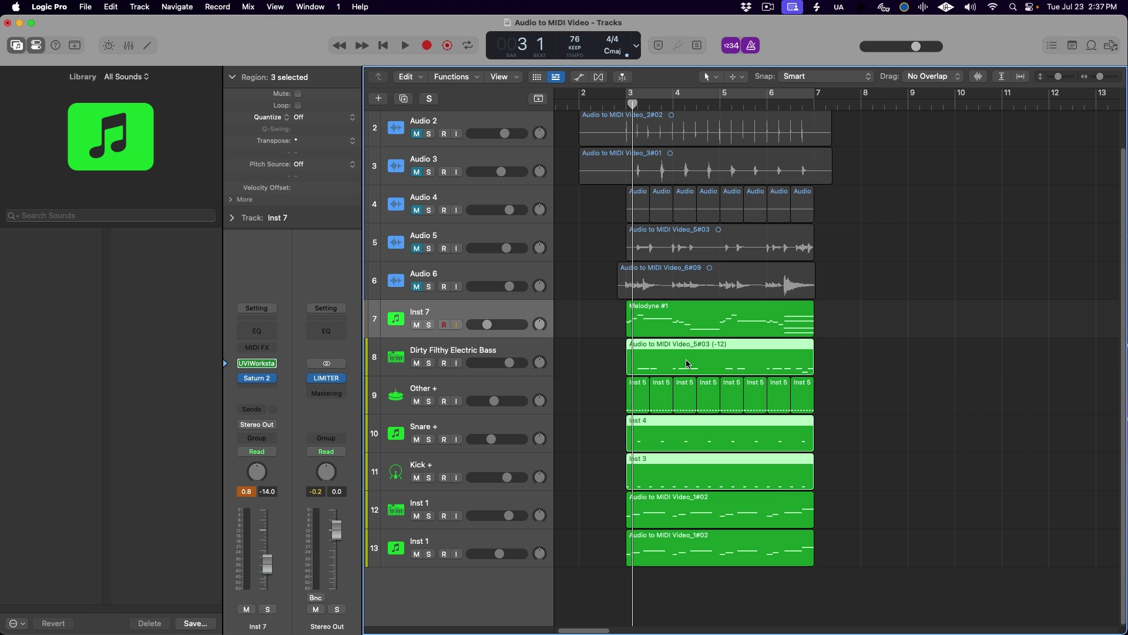
pyautogui.moveTo(688, 363); pyautogui.dragTo(892, 370)
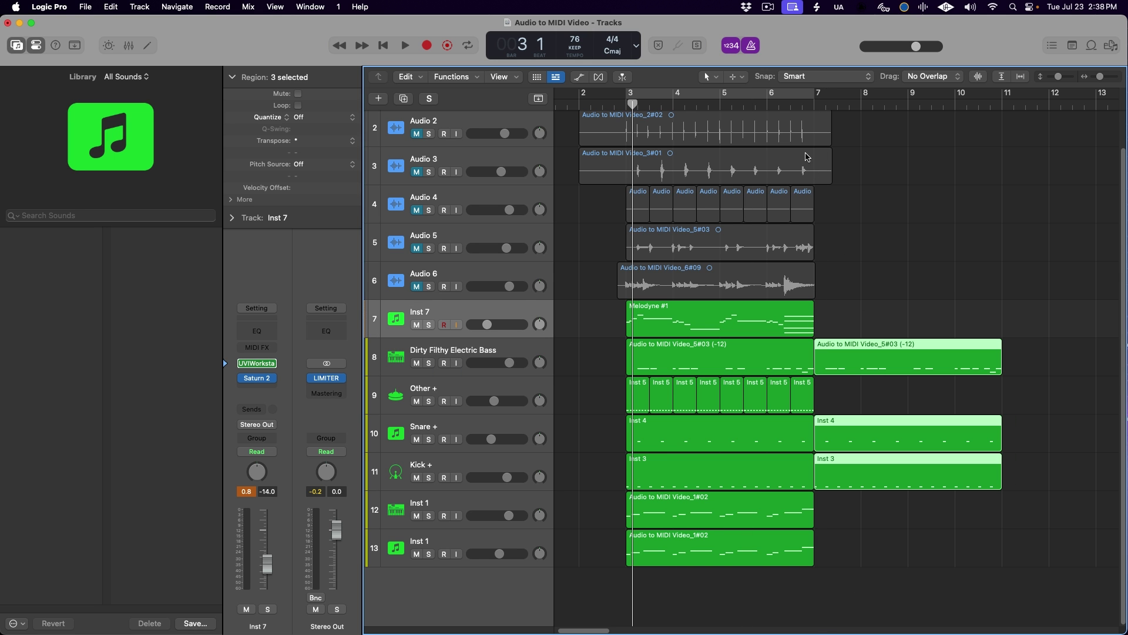
pyautogui.press('space')
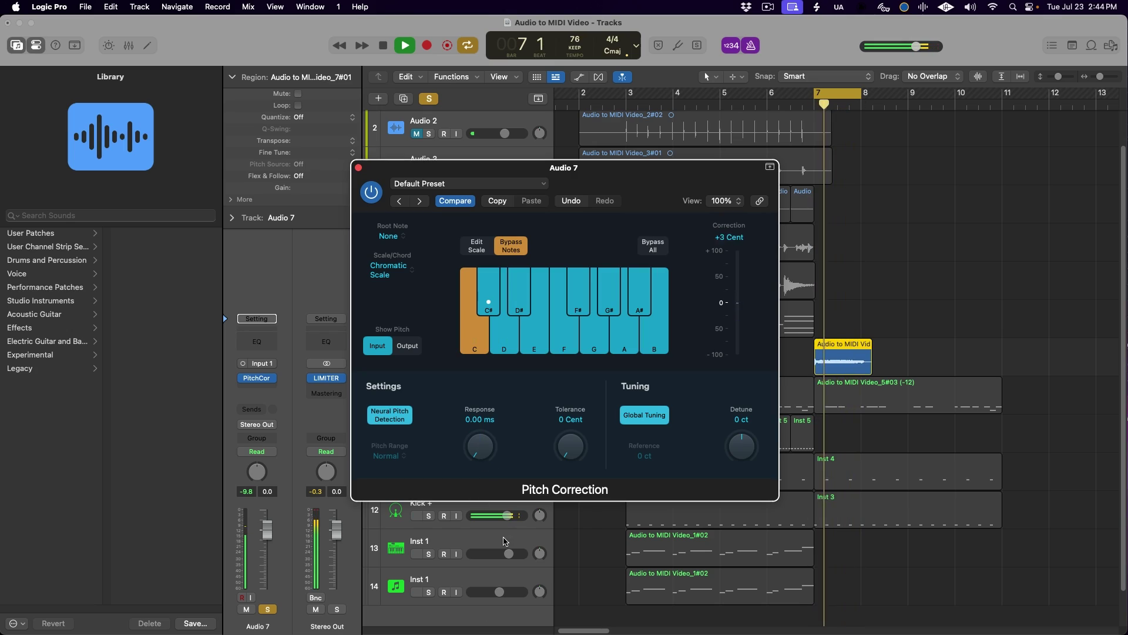
# - Exclude note D from Pitch Correction, then bounce the recorded take in place
pyautogui.click(511, 344)
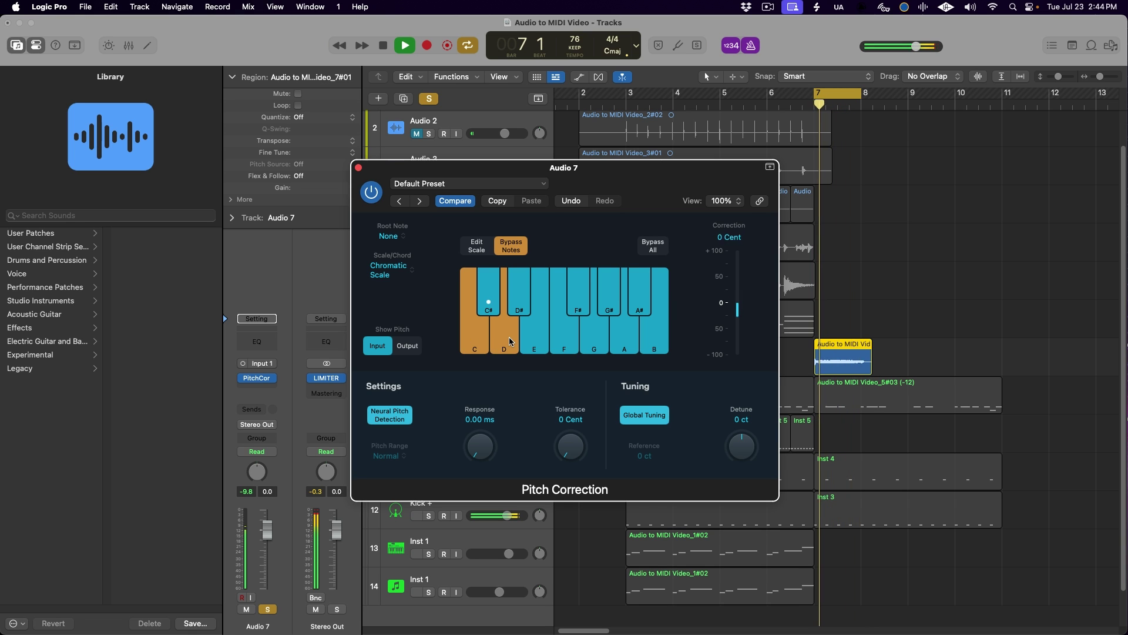
pyautogui.press('space')
pyautogui.rightClick(845, 360)
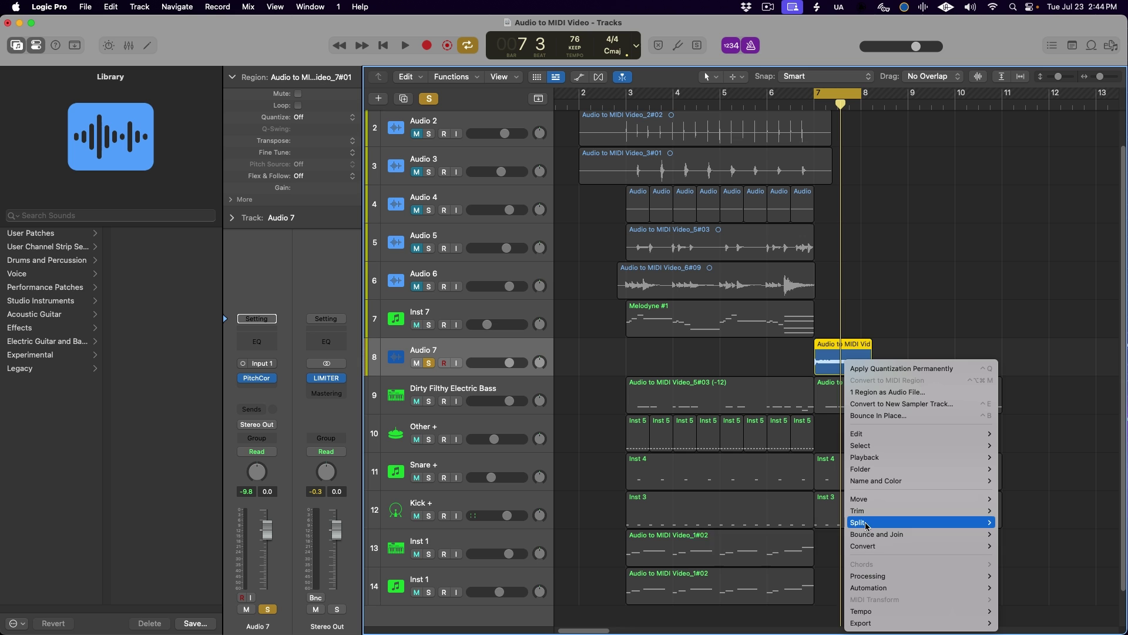
pyautogui.moveTo(865, 539)
pyautogui.click(1081, 532)
pyautogui.press('Return')
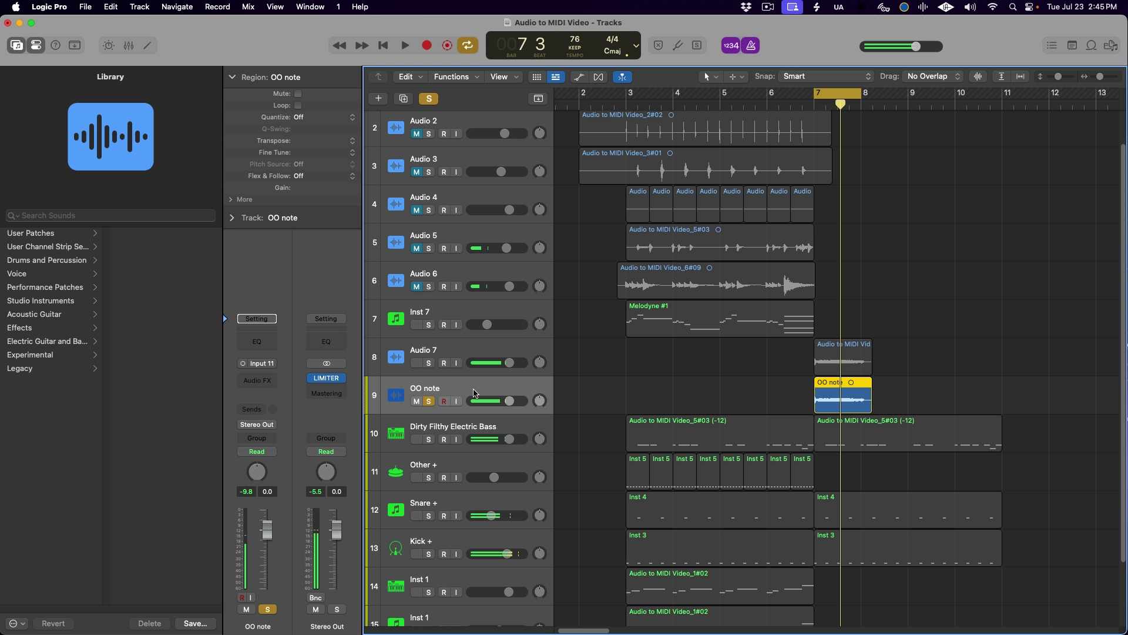
# - Drag the bounced OO note region below the tracks to create a new instrument track
pyautogui.scroll(-3, 599, 384)
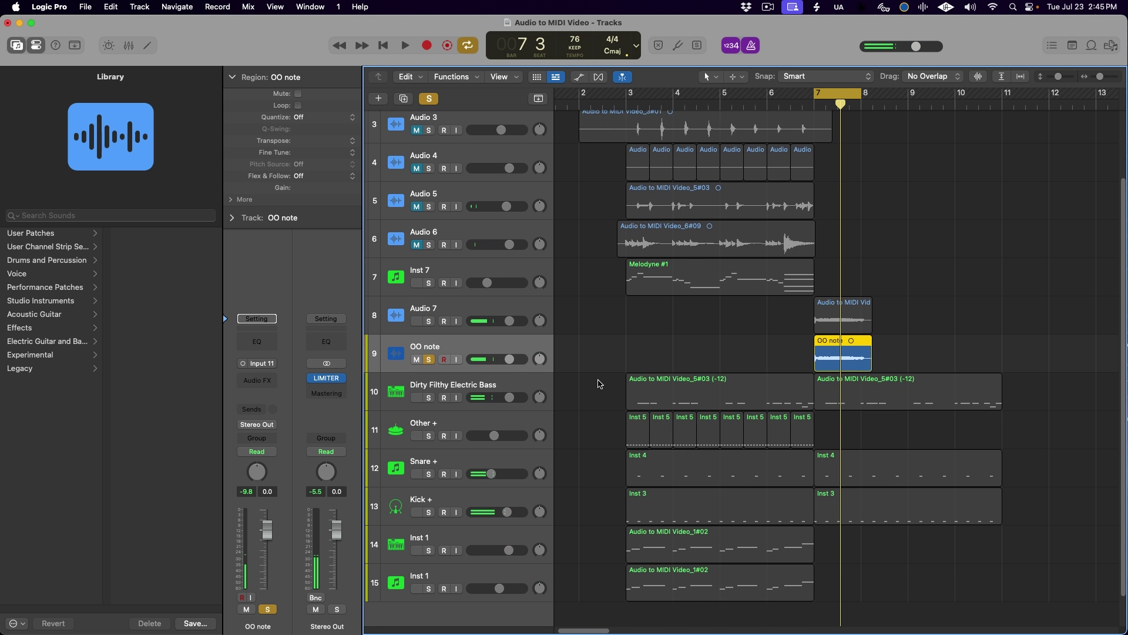
pyautogui.scroll(-1, 599, 384)
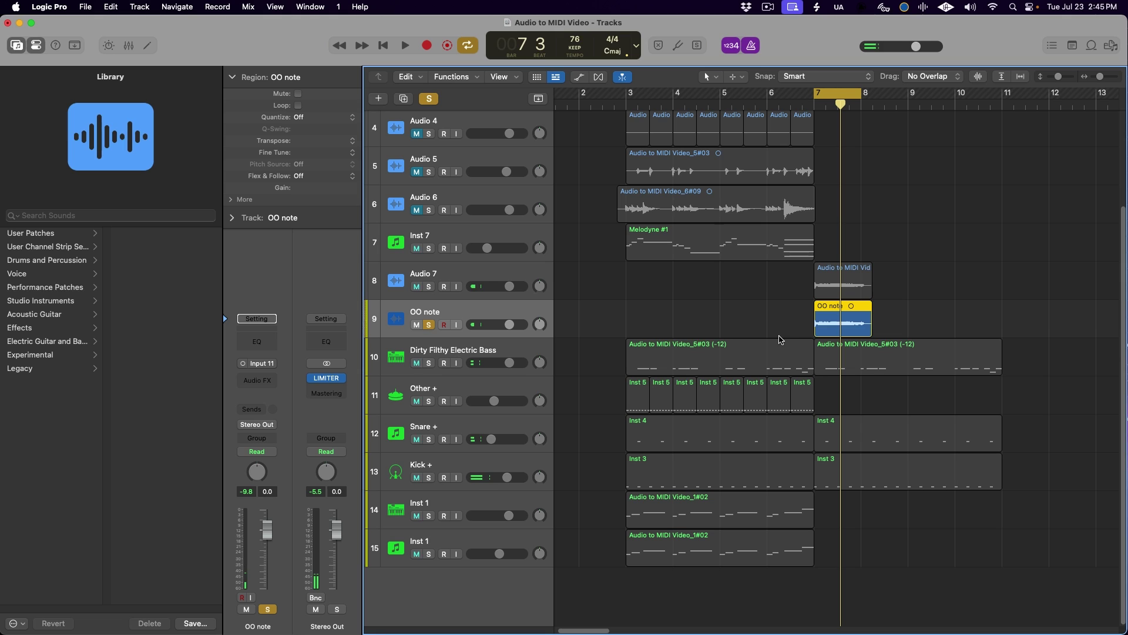
pyautogui.moveTo(821, 326); pyautogui.dragTo(528, 593)
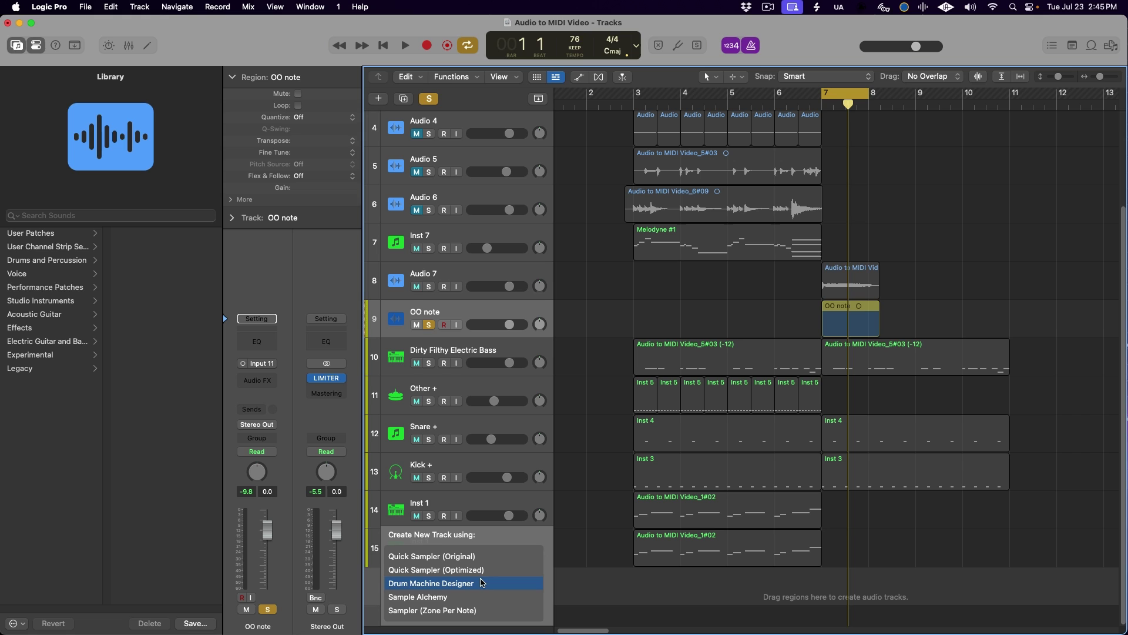
# - Build OO note on Sample Alchemy, solo it, and set Spectral synthesis with an LP 12dB Gritty filter
pyautogui.click(463, 597)
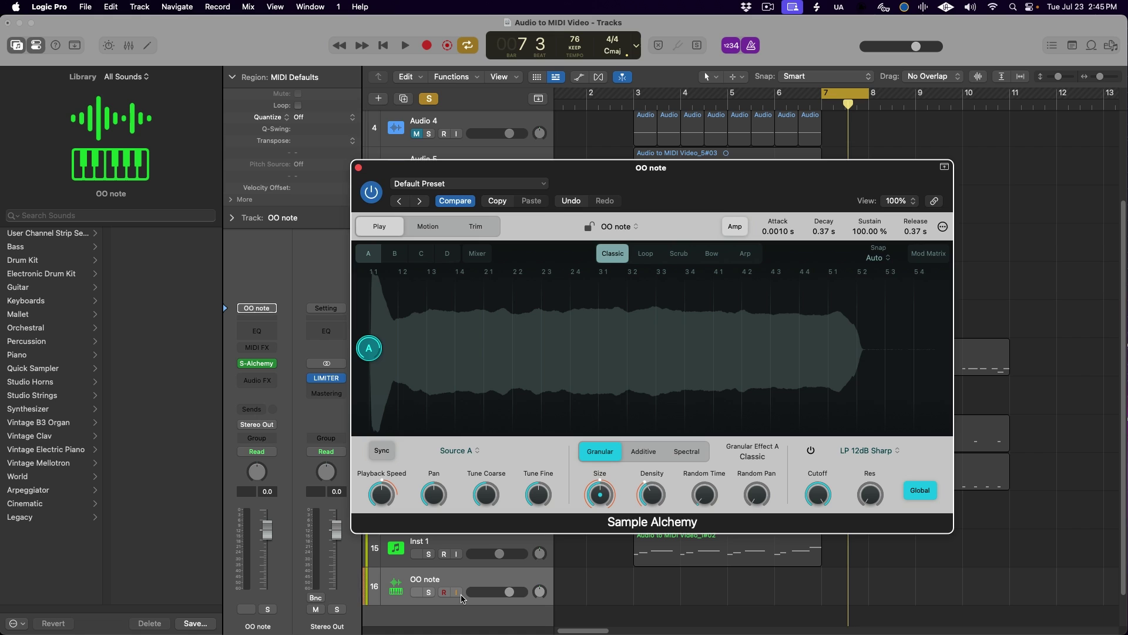
pyautogui.click(268, 609)
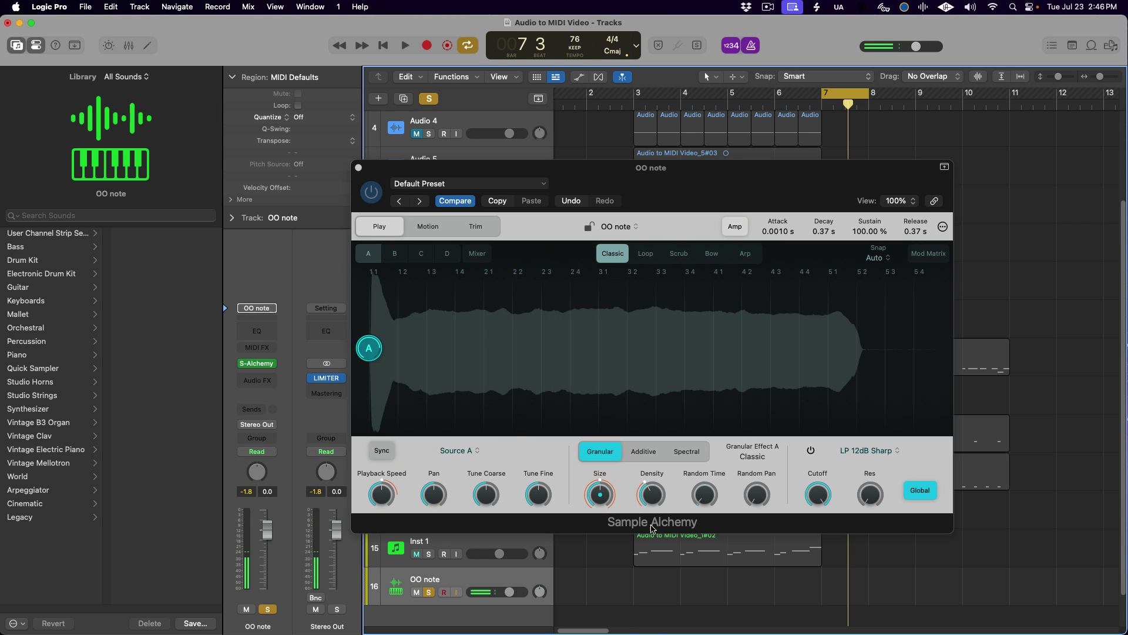
pyautogui.click(685, 452)
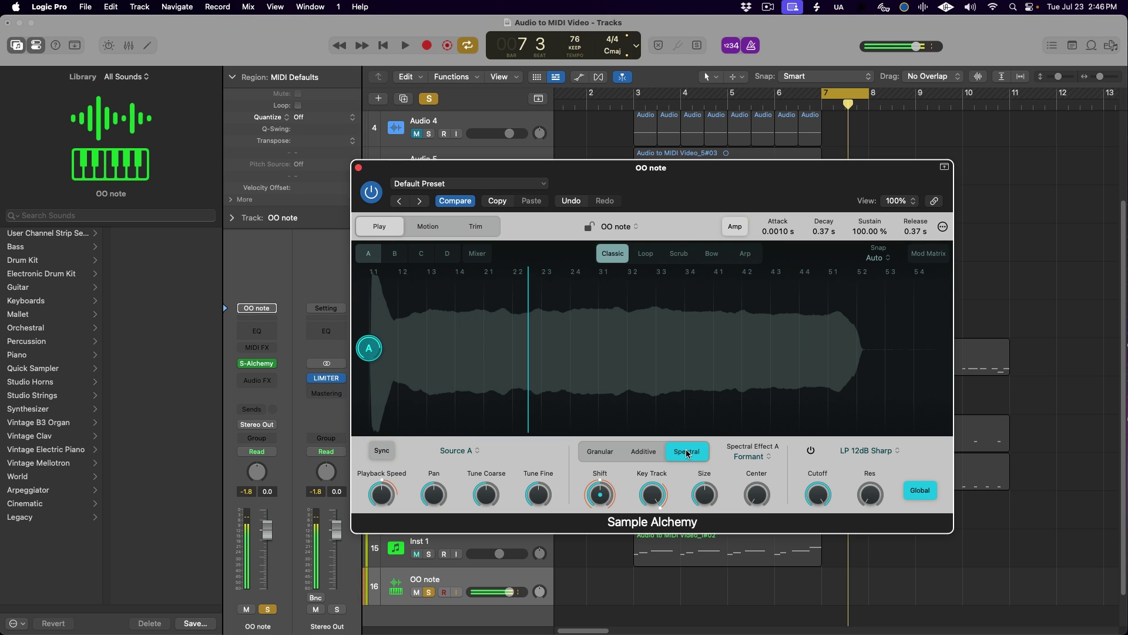
pyautogui.click(857, 452)
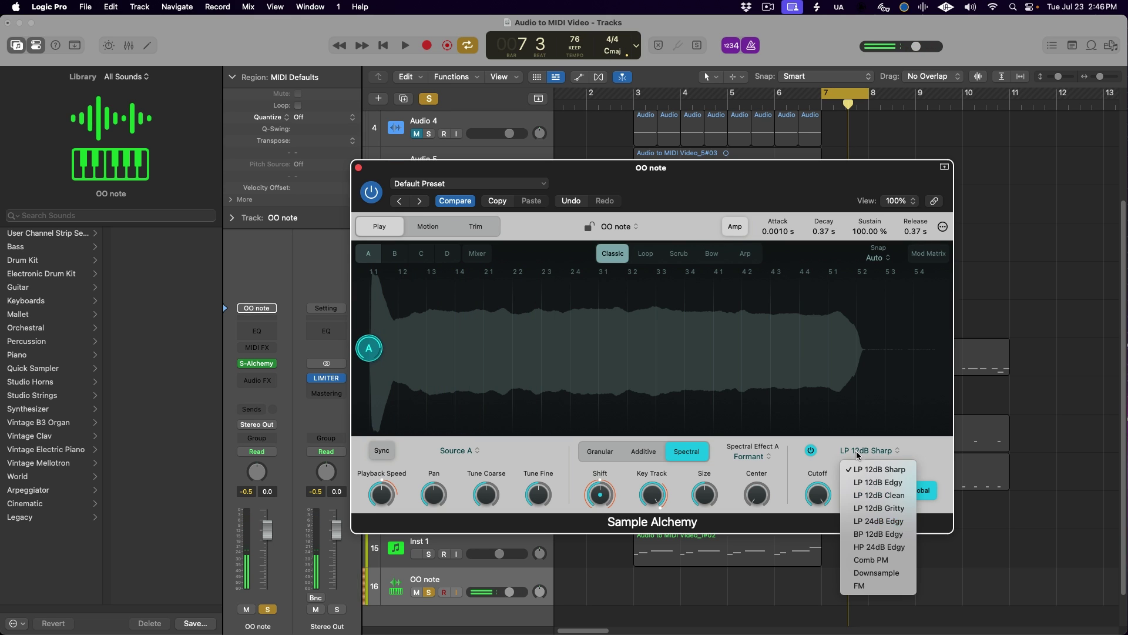
pyautogui.click(870, 508)
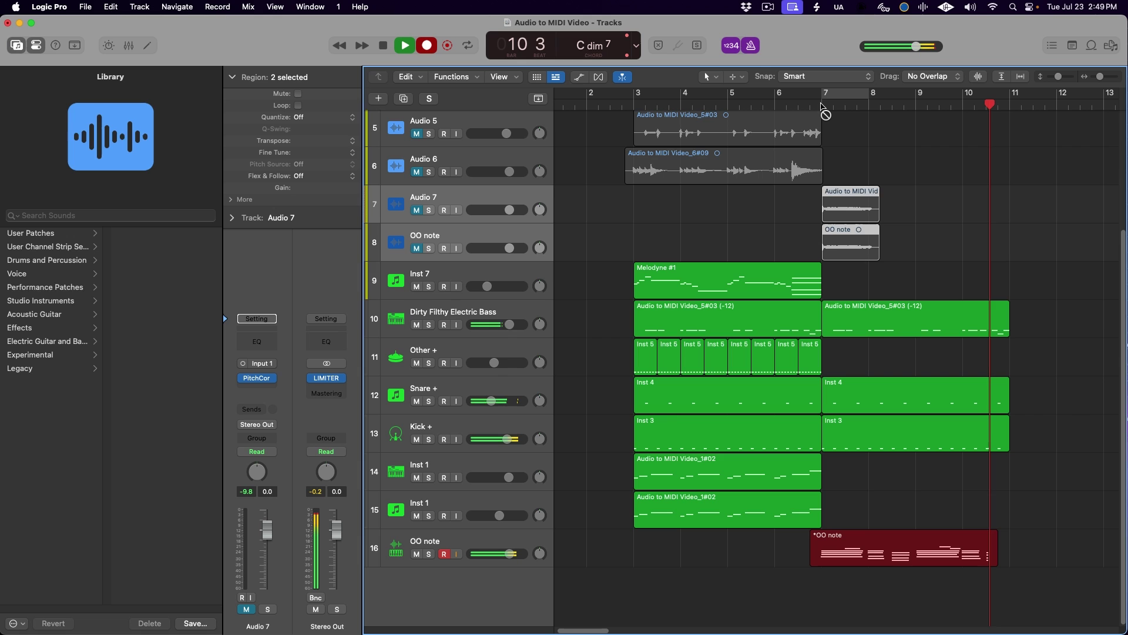
# - Stop the pad recording, dismiss the overlapped-notes prompt, open the notes, and view reverb room types
pyautogui.press('space')
pyautogui.press('Return')
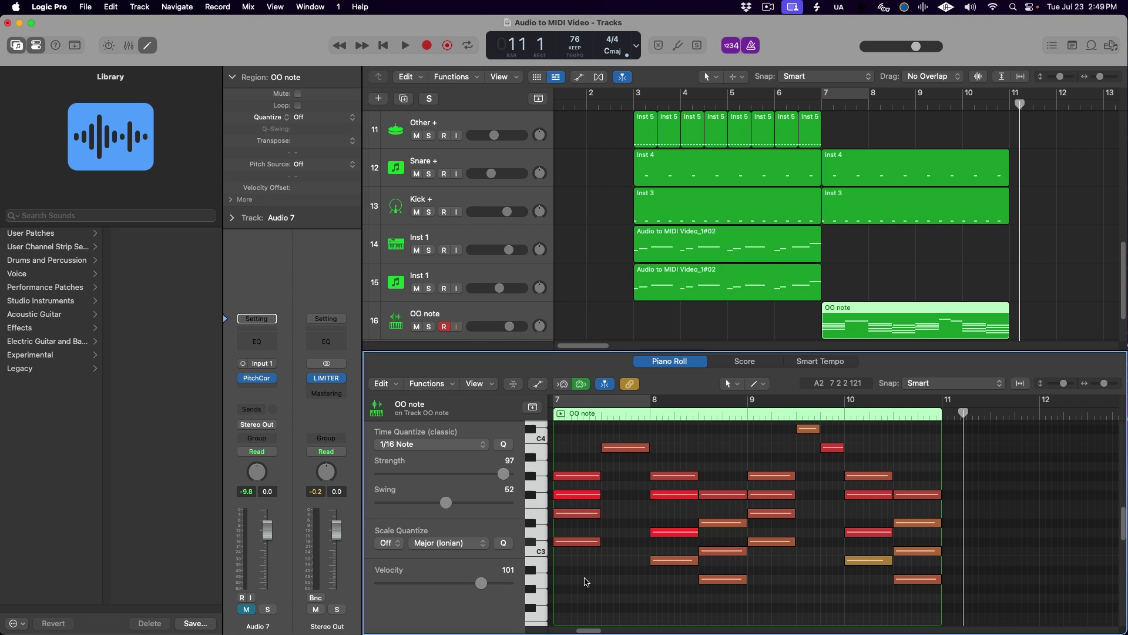
pyautogui.click(795, 481)
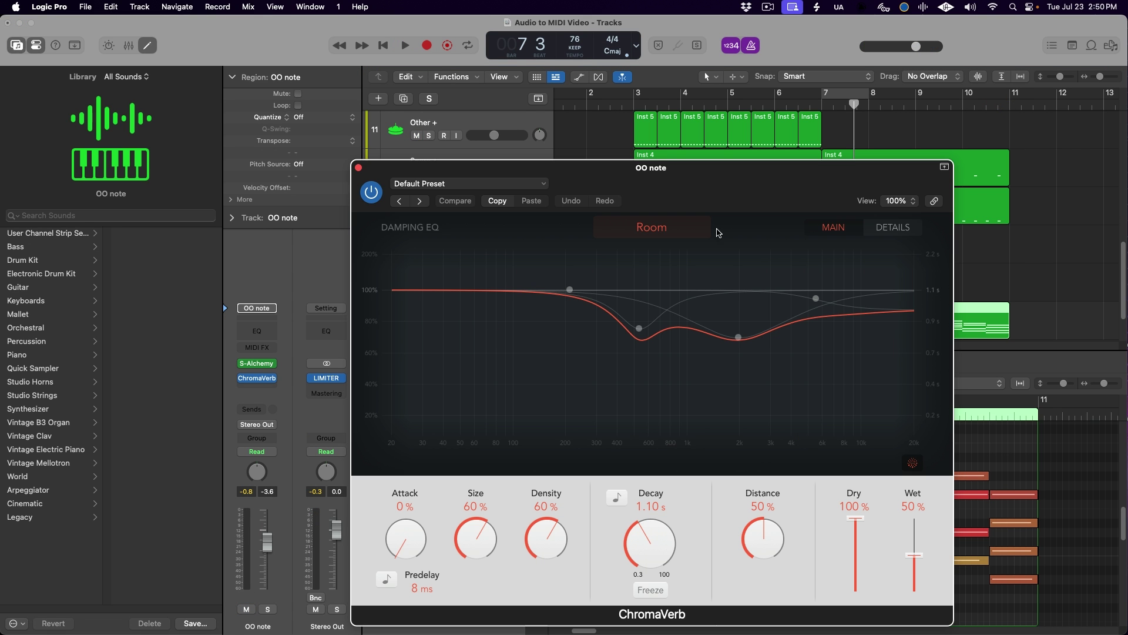
pyautogui.click(651, 228)
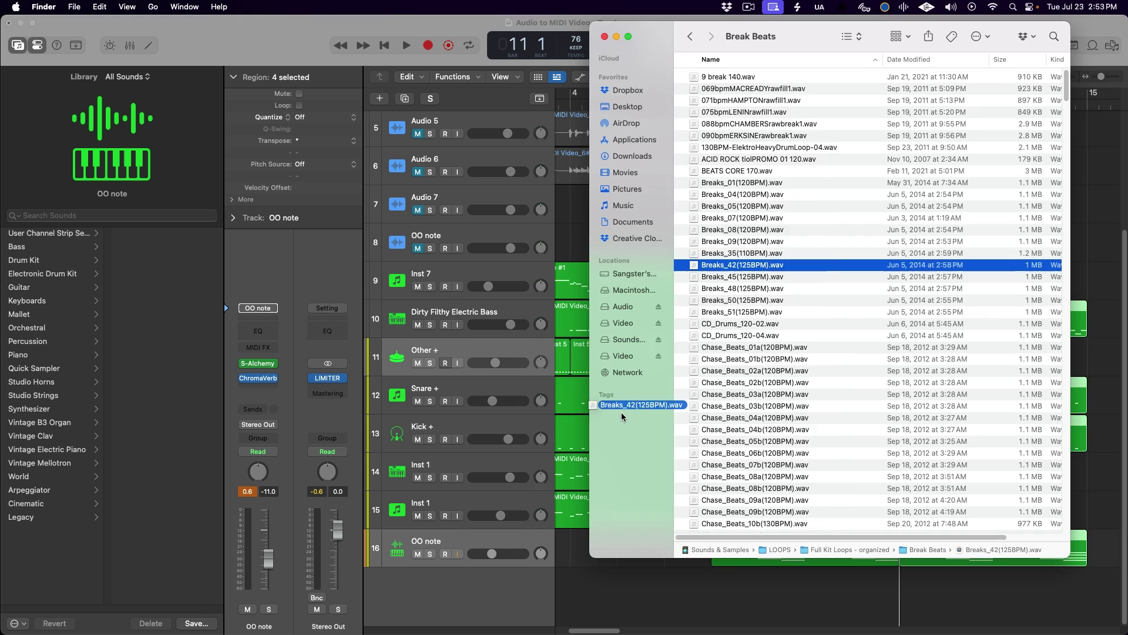
# - Drop Breaks_42(125BPM).wav into Logic's tracks area to create a sampler track
pyautogui.moveTo(622, 412); pyautogui.dragTo(497, 545)
pyautogui.moveTo(461, 584); pyautogui.dragTo(447, 568)
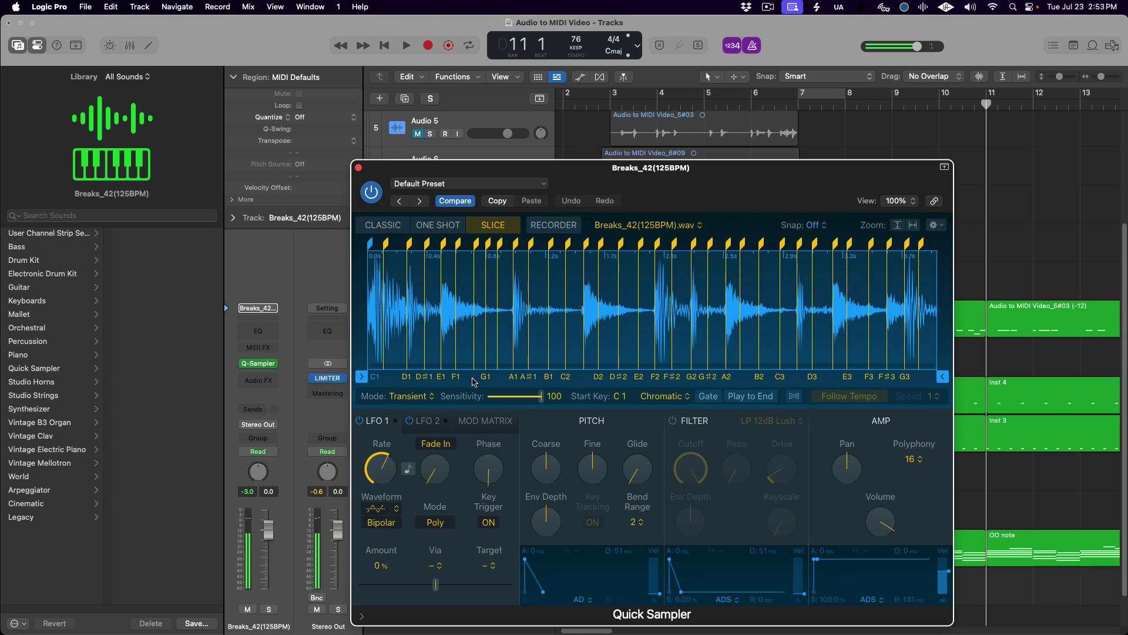
# - Audition the D1 slice of the Breaks_42 break
pyautogui.click(402, 303)
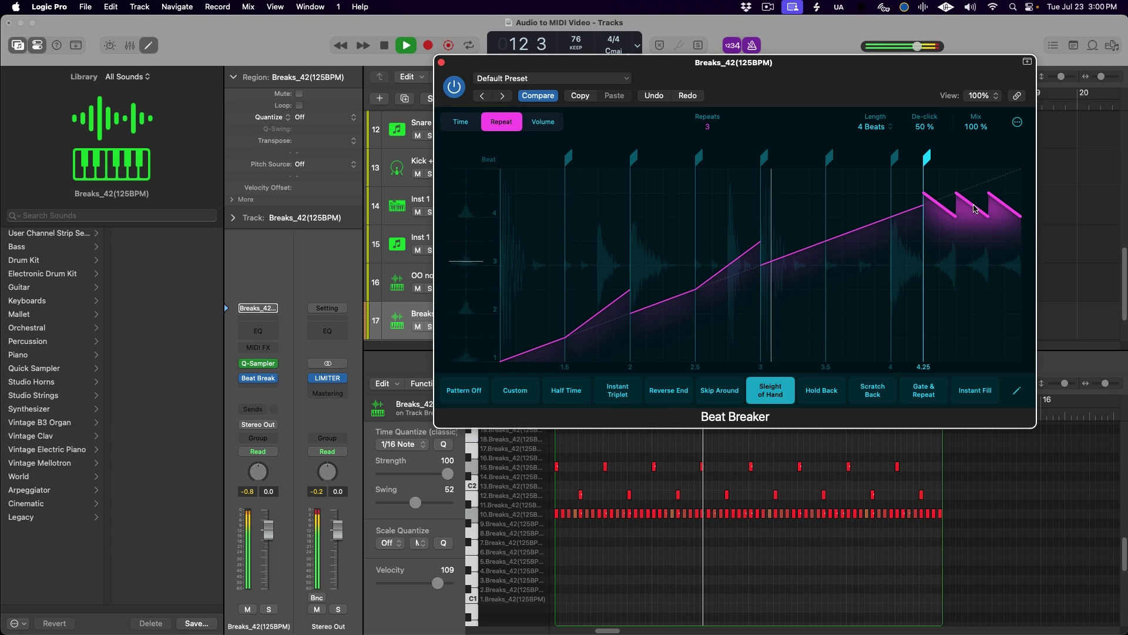
# - In Beat Breaker, reduce Repeat from 3 to 2 and lower the final segment's volume
pyautogui.moveTo(947, 220); pyautogui.dragTo(972, 220)
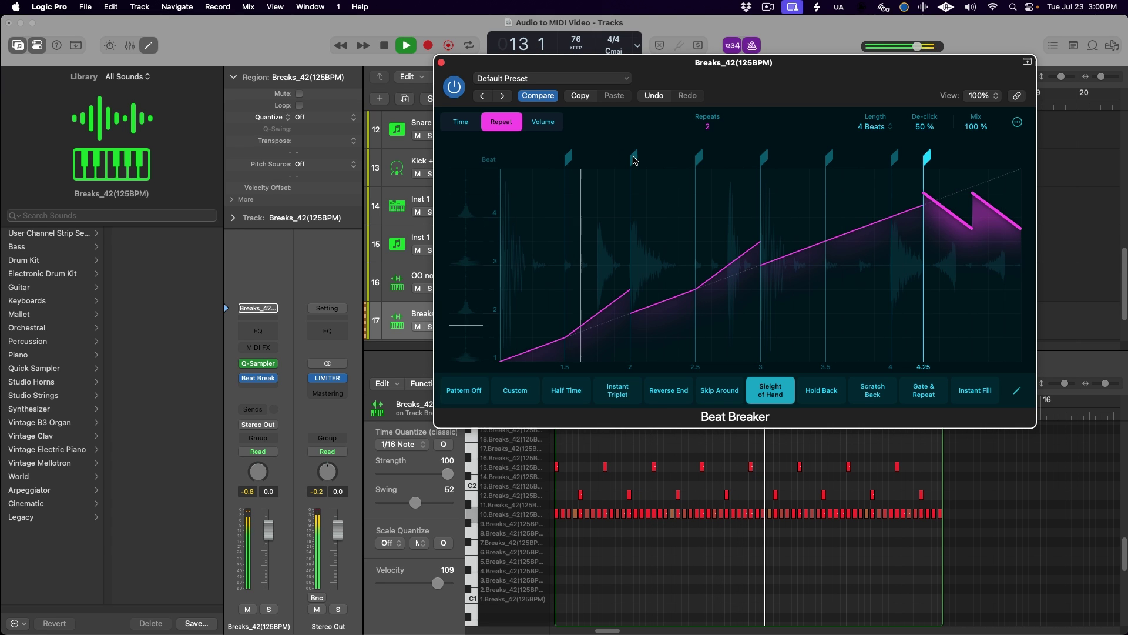
pyautogui.click(541, 123)
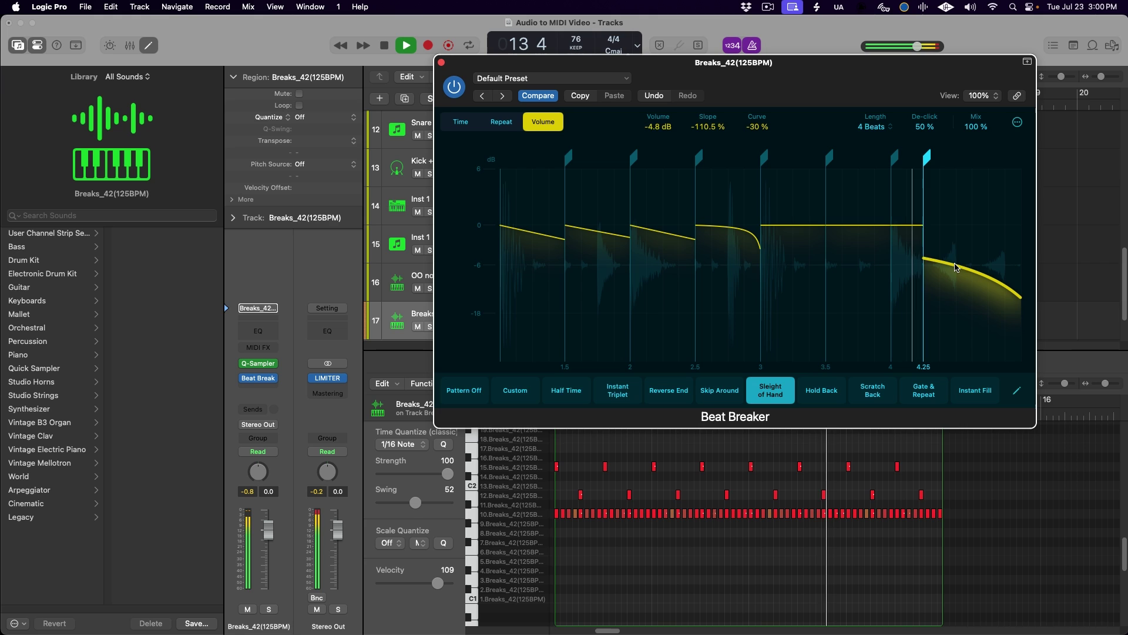
pyautogui.moveTo(956, 267); pyautogui.dragTo(957, 274)
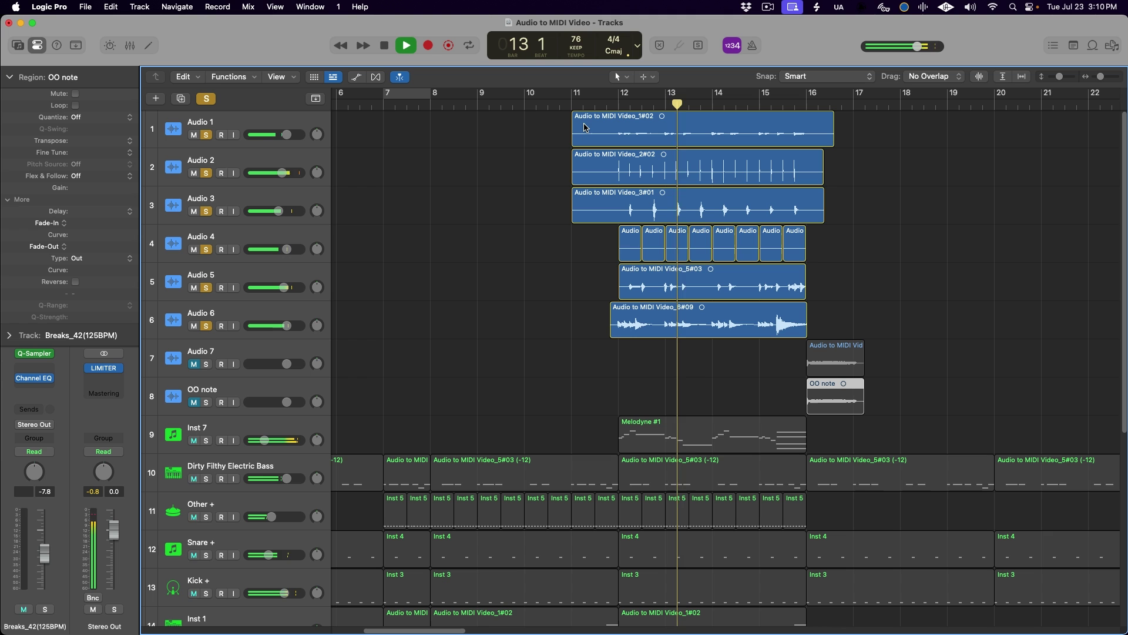
pyautogui.press('super+a')
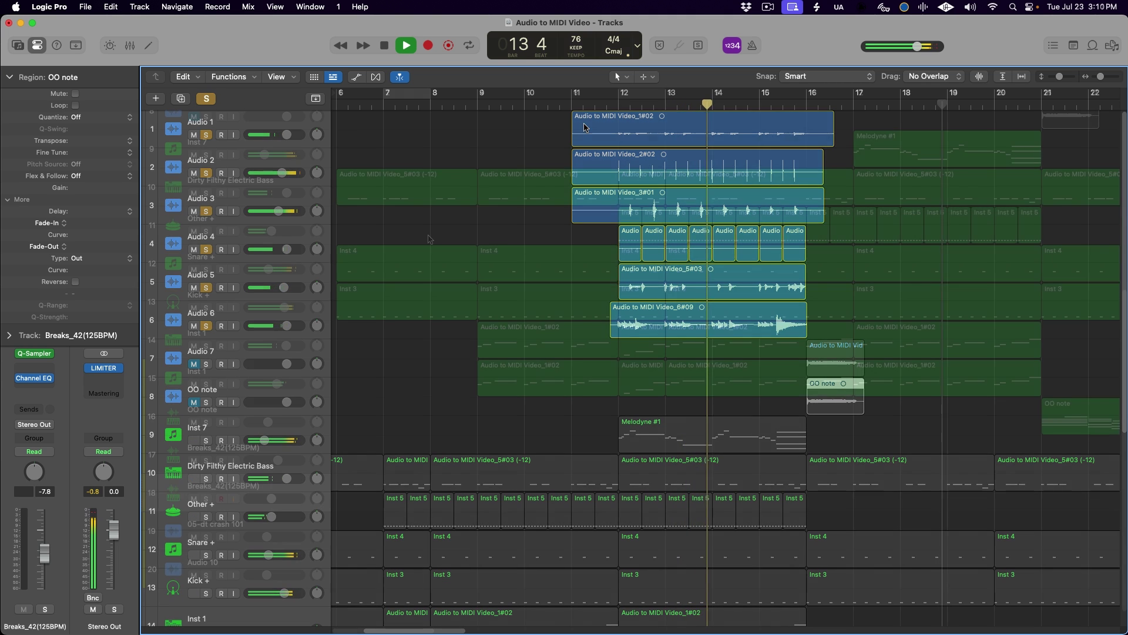
pyautogui.scroll(-8, 429, 239)
pyautogui.hscroll(-5, 429, 239)
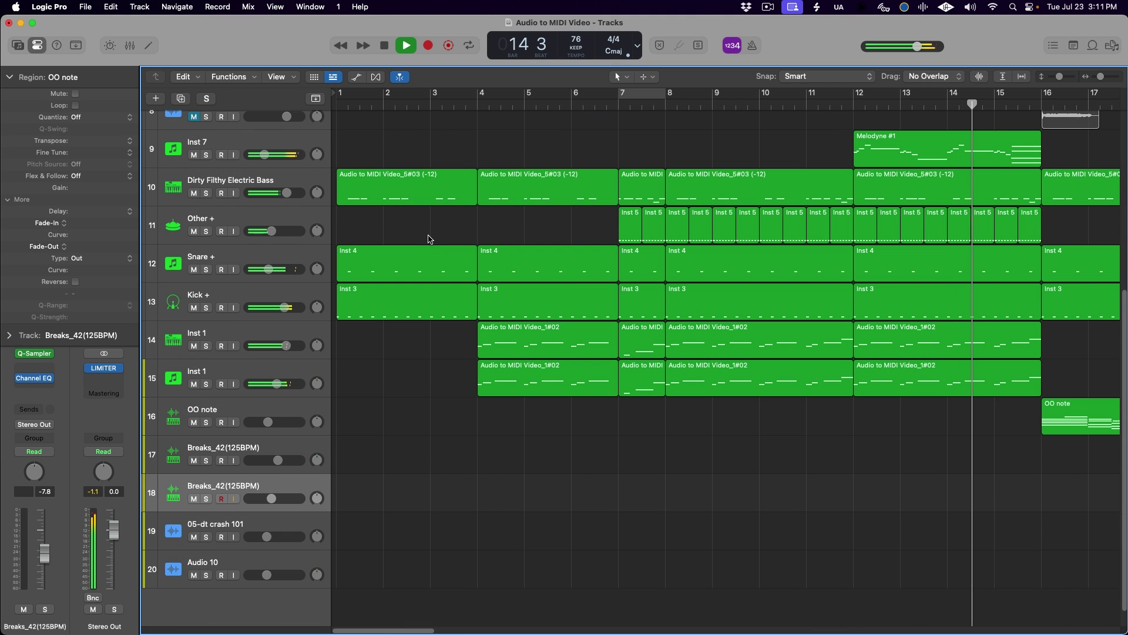